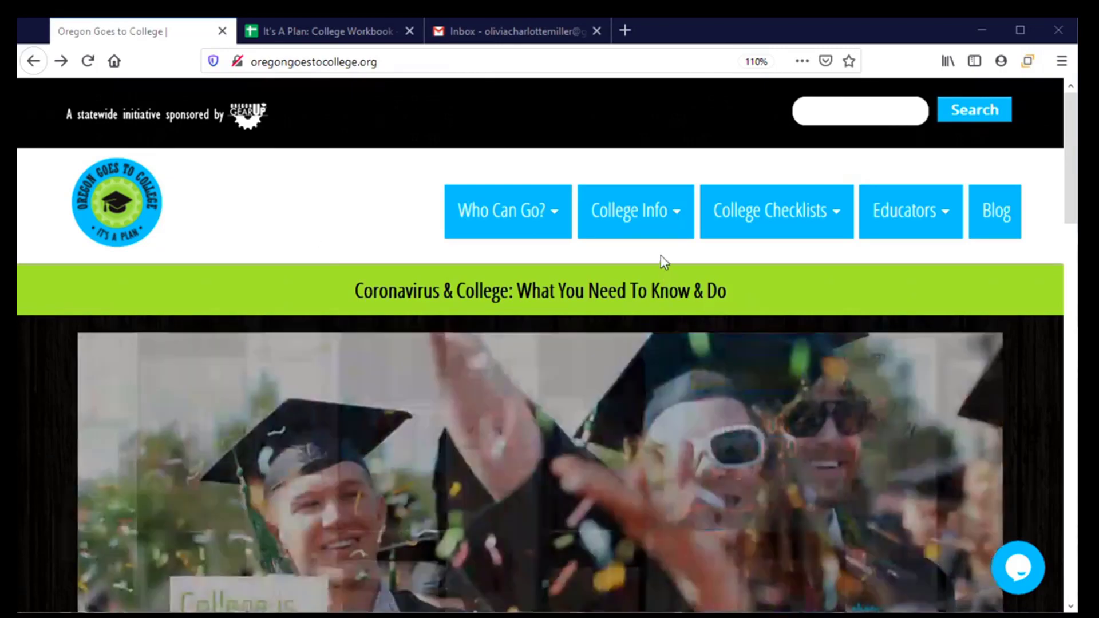
Step: Open Apply to College and scroll to the Apply online list of community college fees and deadlines
{"action": "mouse_move", "coordinate": [644, 211]}
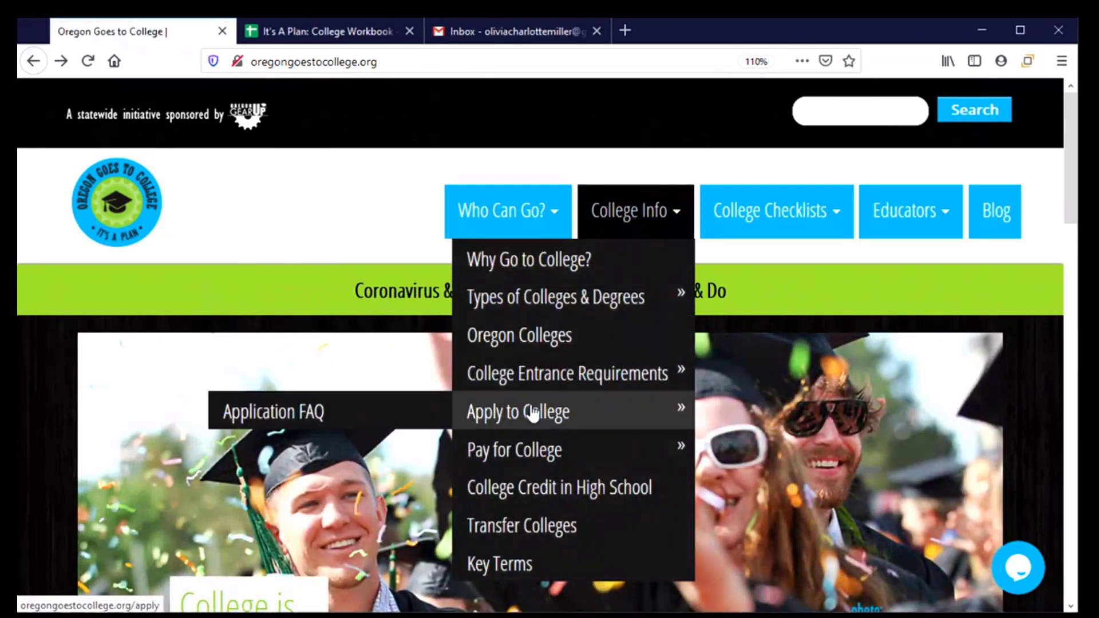
{"action": "left_click", "coordinate": [532, 412]}
{"action": "scroll", "coordinate": [530, 400], "scroll_direction": "down", "scroll_amount": 6}
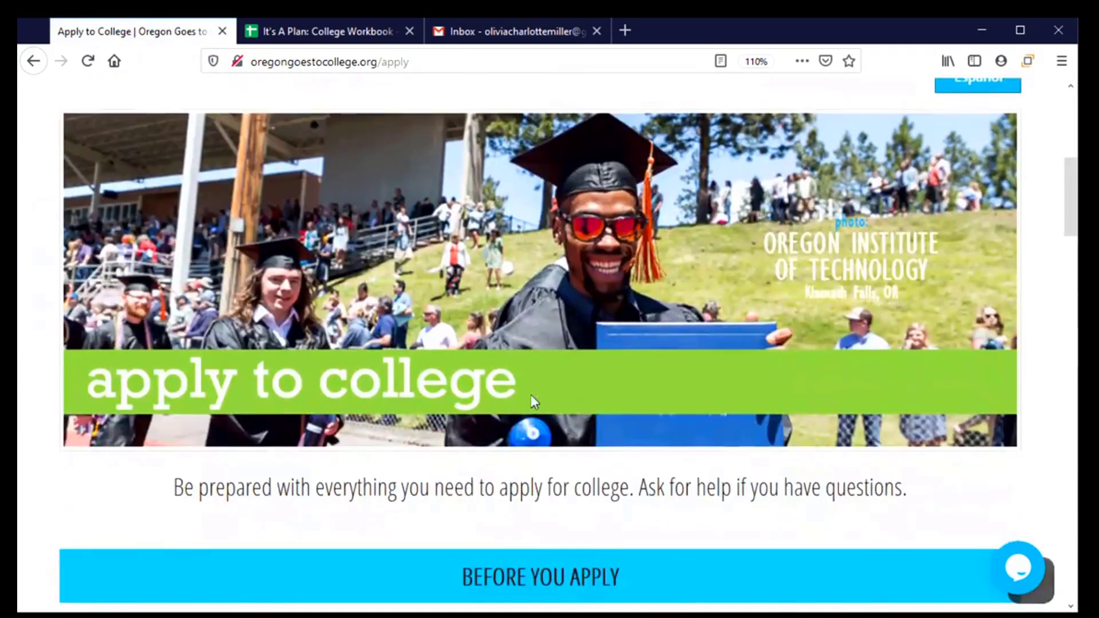
{"action": "scroll", "coordinate": [535, 387], "scroll_direction": "down", "scroll_amount": 5}
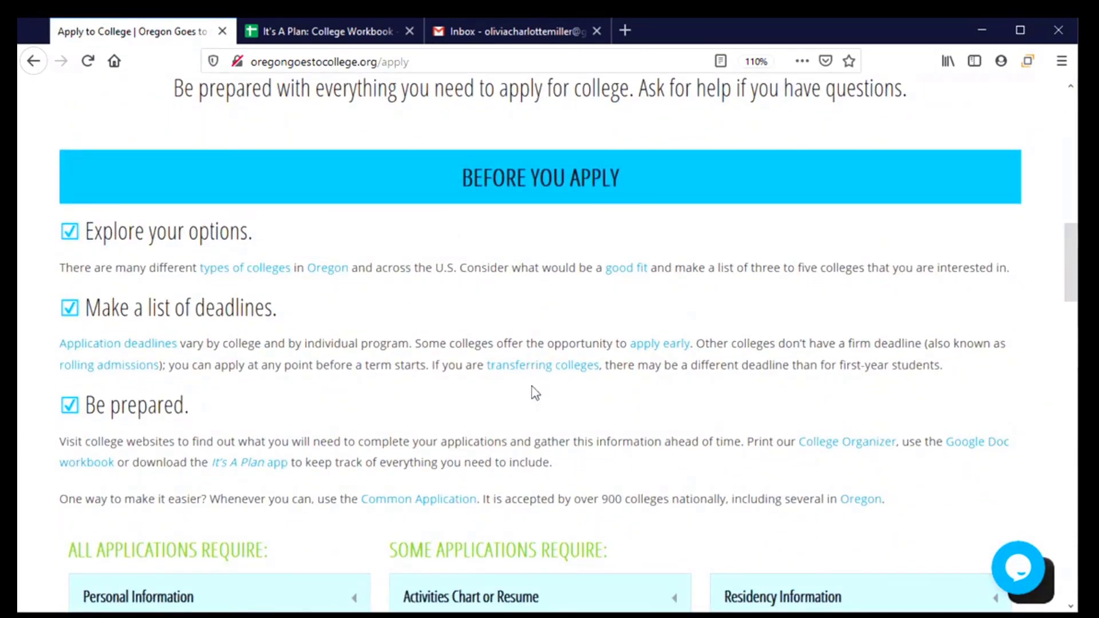
{"action": "scroll", "coordinate": [535, 386], "scroll_direction": "down", "scroll_amount": 3}
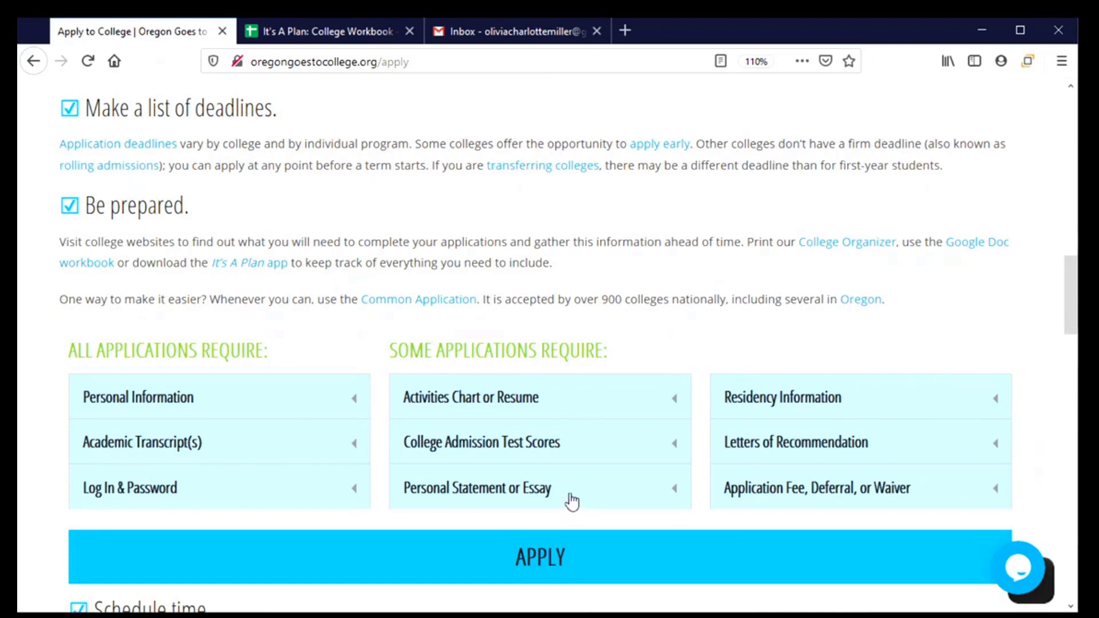
{"action": "scroll", "coordinate": [574, 498], "scroll_direction": "down", "scroll_amount": 1}
{"action": "scroll", "coordinate": [572, 492], "scroll_direction": "down", "scroll_amount": 2}
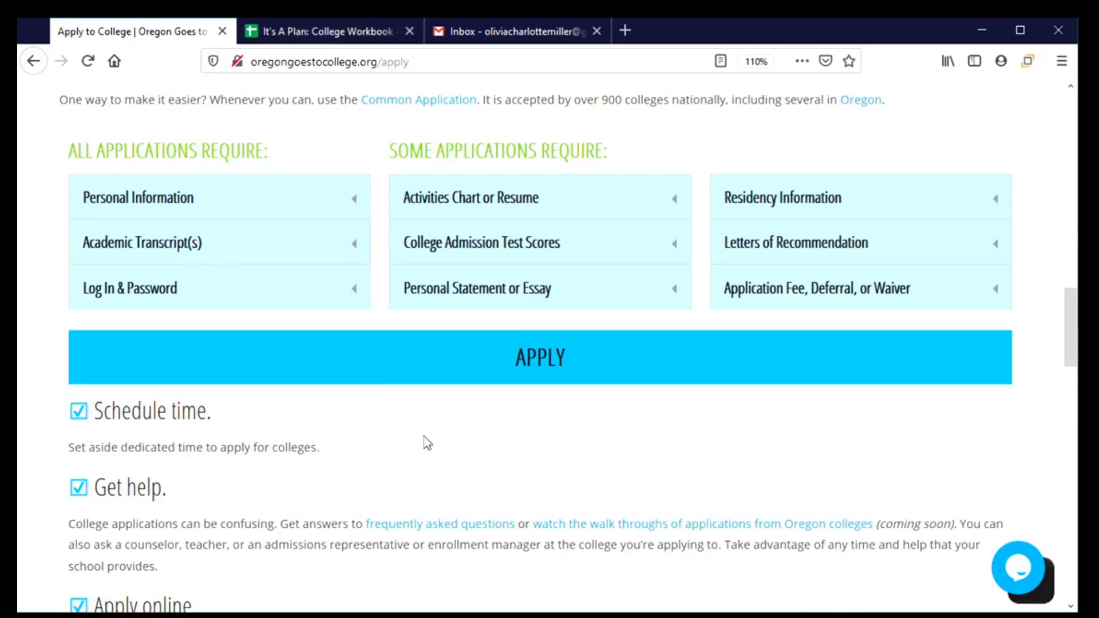
{"action": "scroll", "coordinate": [424, 438], "scroll_direction": "down", "scroll_amount": 5}
{"action": "scroll", "coordinate": [425, 425], "scroll_direction": "down", "scroll_amount": 3}
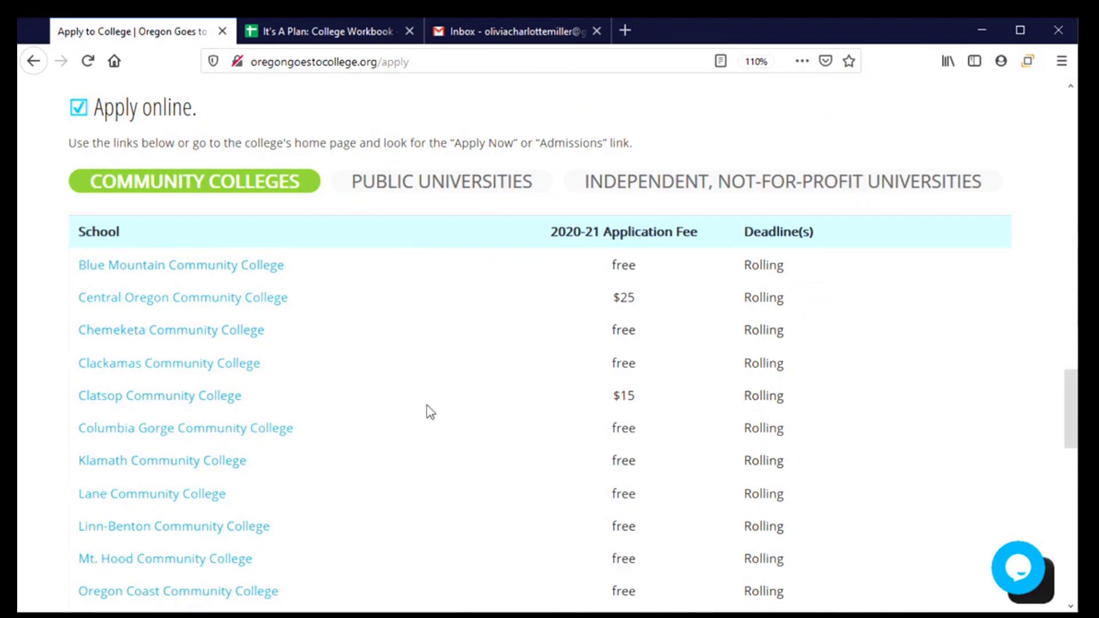
Step: Switch the list to public universities and open Eastern Oregon University's admission page
{"action": "left_click", "coordinate": [418, 195]}
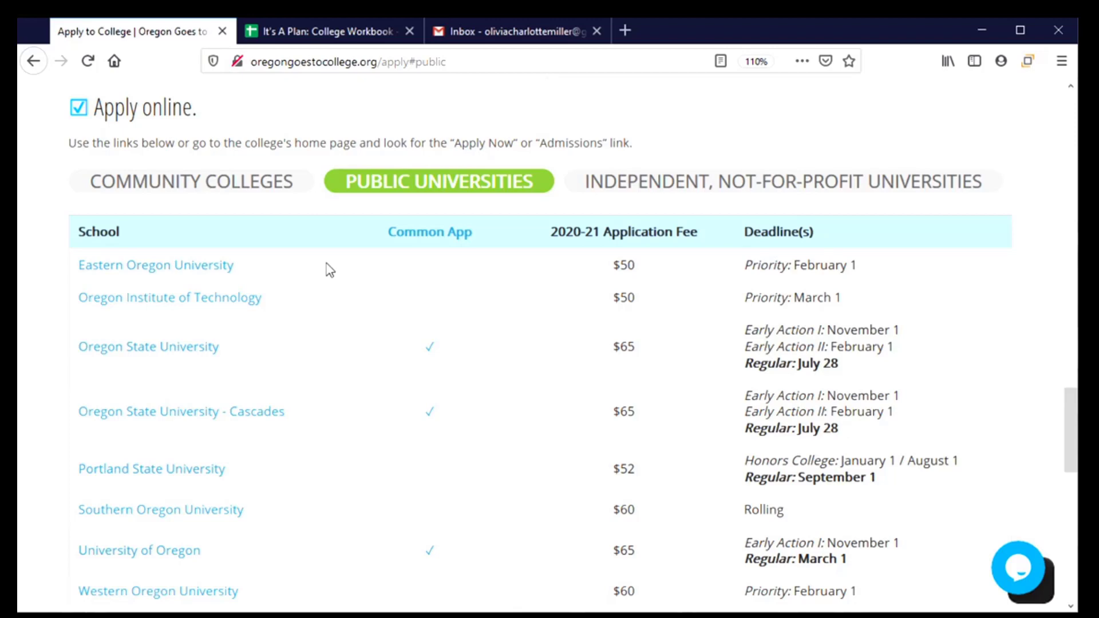
{"action": "left_click", "coordinate": [104, 272]}
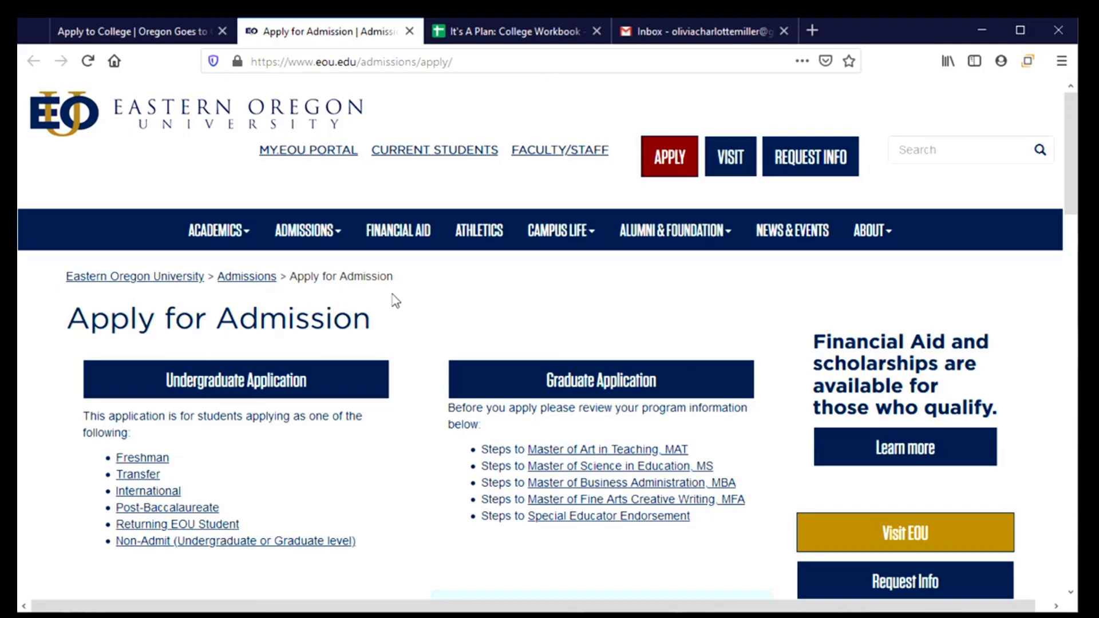
Step: Start the Freshman undergraduate application from EOU's Apply for Admission page
{"action": "scroll", "coordinate": [396, 301], "scroll_direction": "down", "scroll_amount": 2}
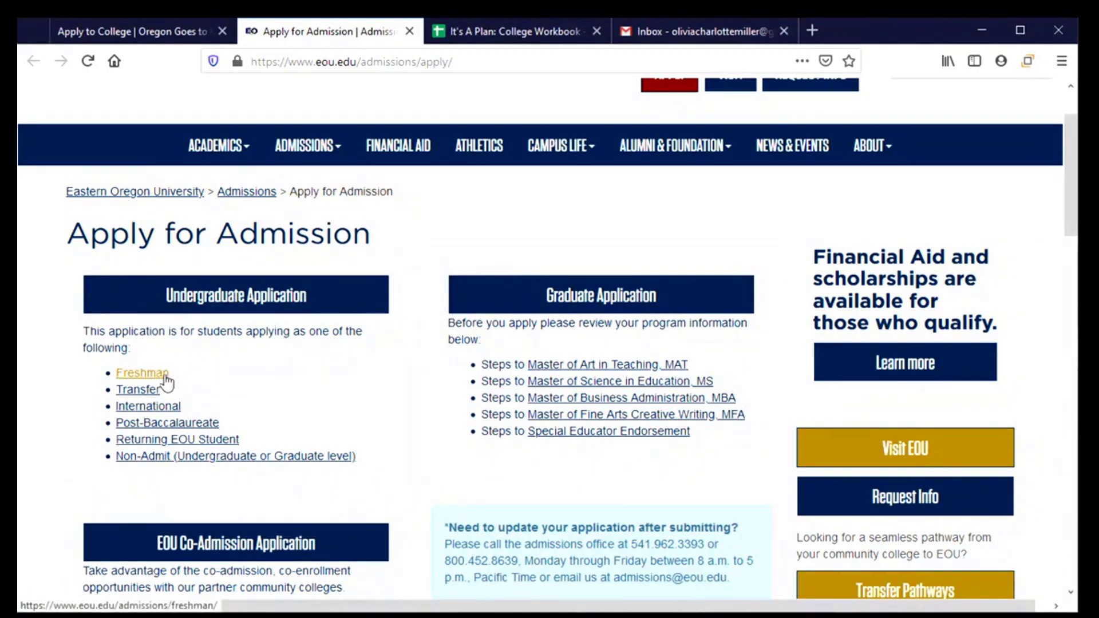
{"action": "left_click", "coordinate": [184, 290]}
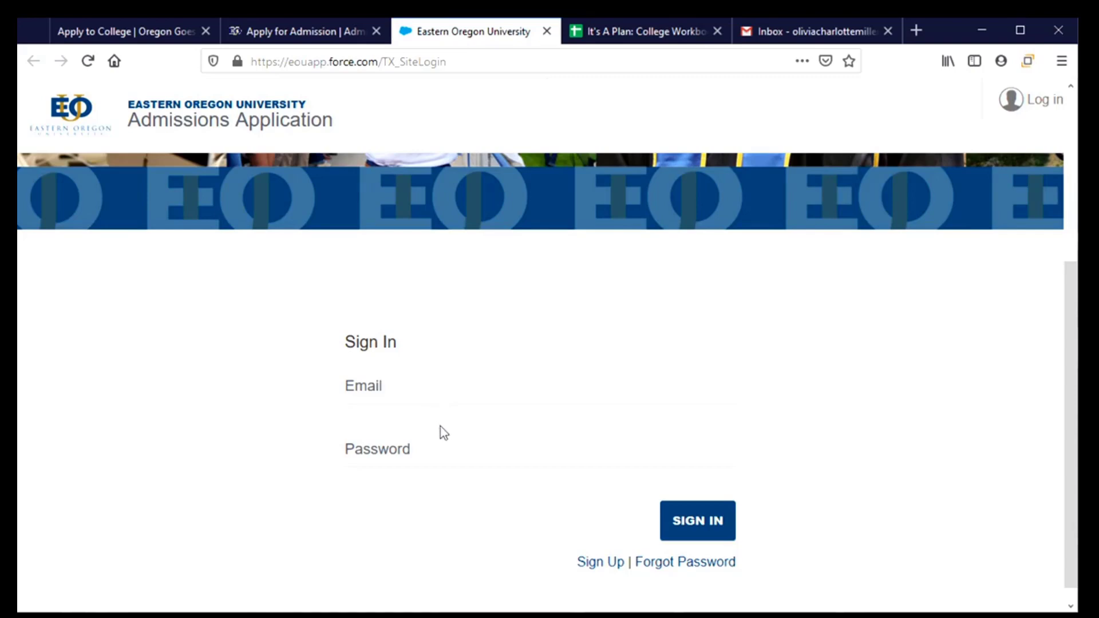
Step: On the Sign Up form, enter the applicant's first name, last name and mobile phone
{"action": "left_click", "coordinate": [595, 563]}
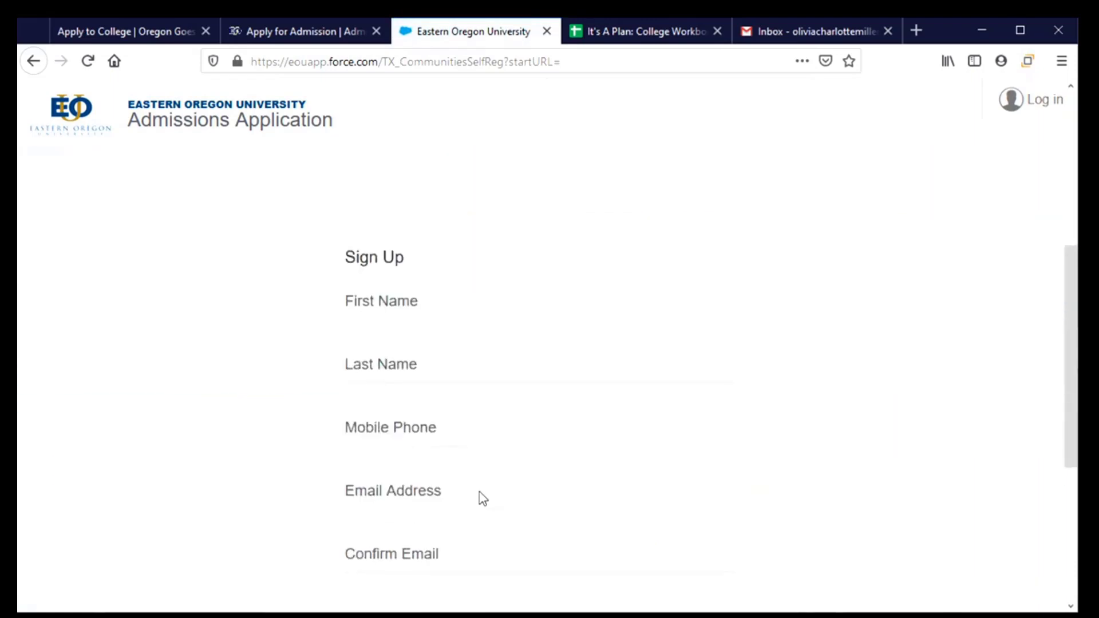
{"action": "scroll", "coordinate": [483, 498], "scroll_direction": "down", "scroll_amount": 2}
{"action": "left_click", "coordinate": [416, 209]}
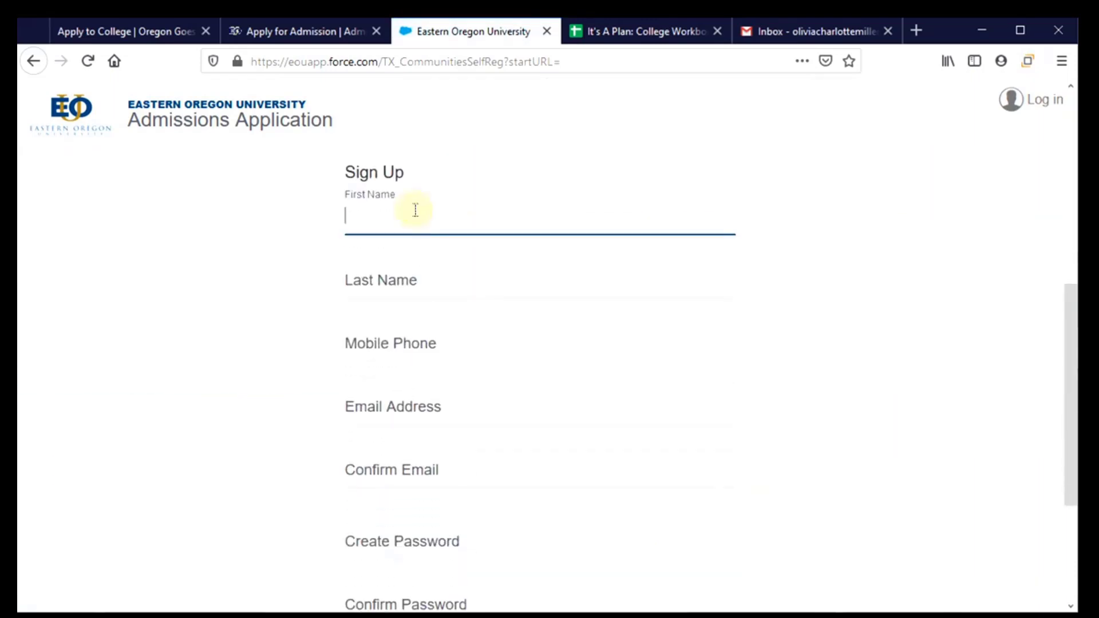
{"action": "key", "text": "Tab"}
{"action": "key", "text": "Tab"}
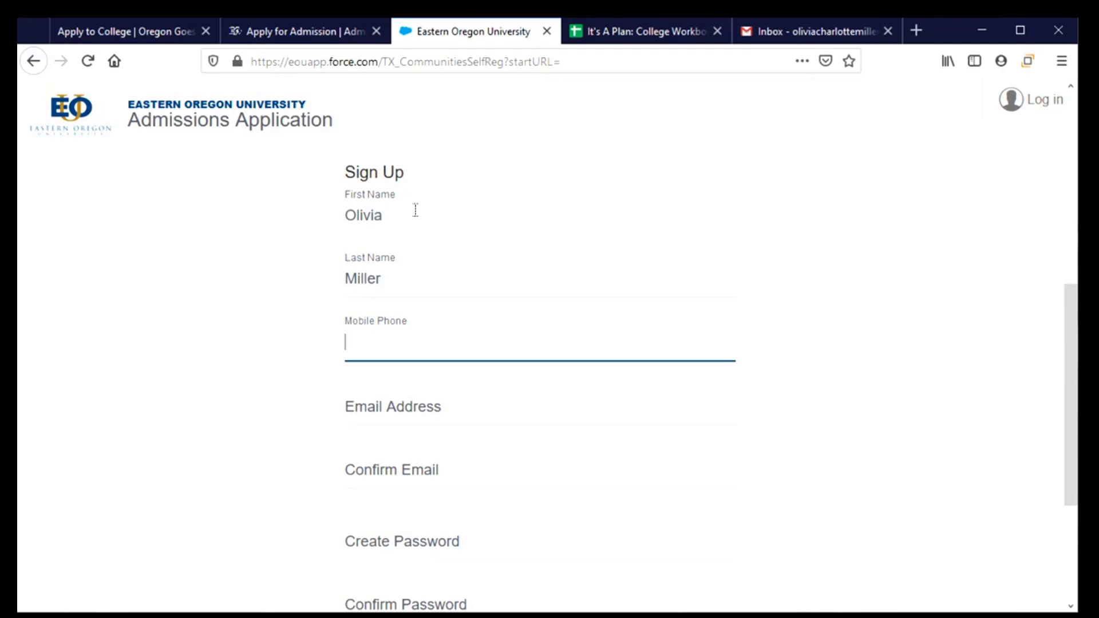
{"action": "type", "text": "5415551234"}
Step: Enter the applicant's e-mail address and confirm it
{"action": "left_click", "coordinate": [474, 405]}
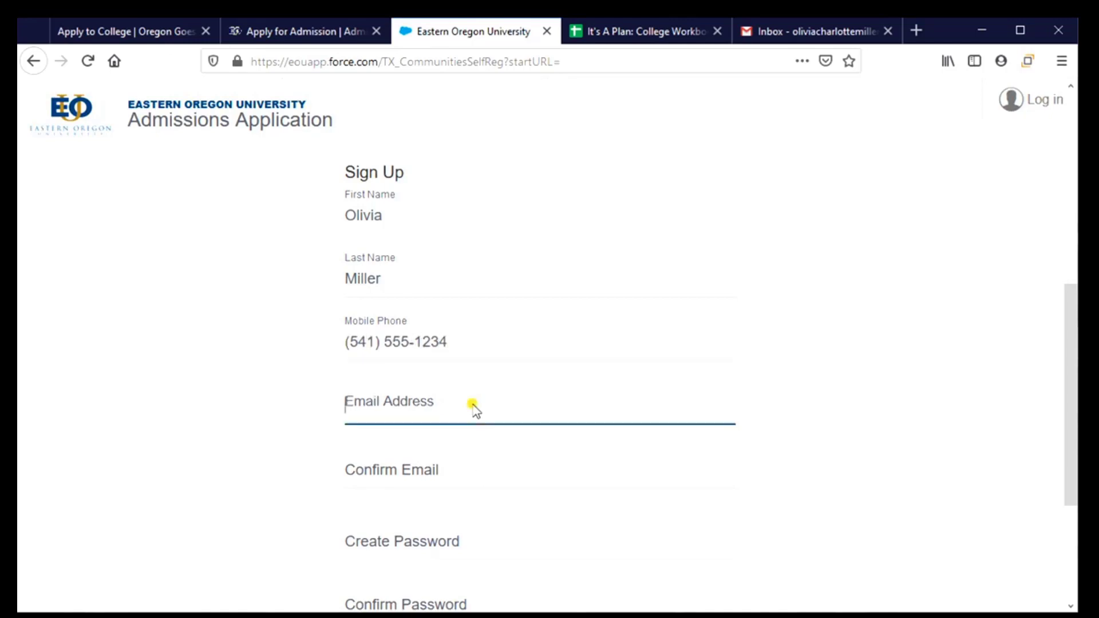
{"action": "type", "text": "oliv"}
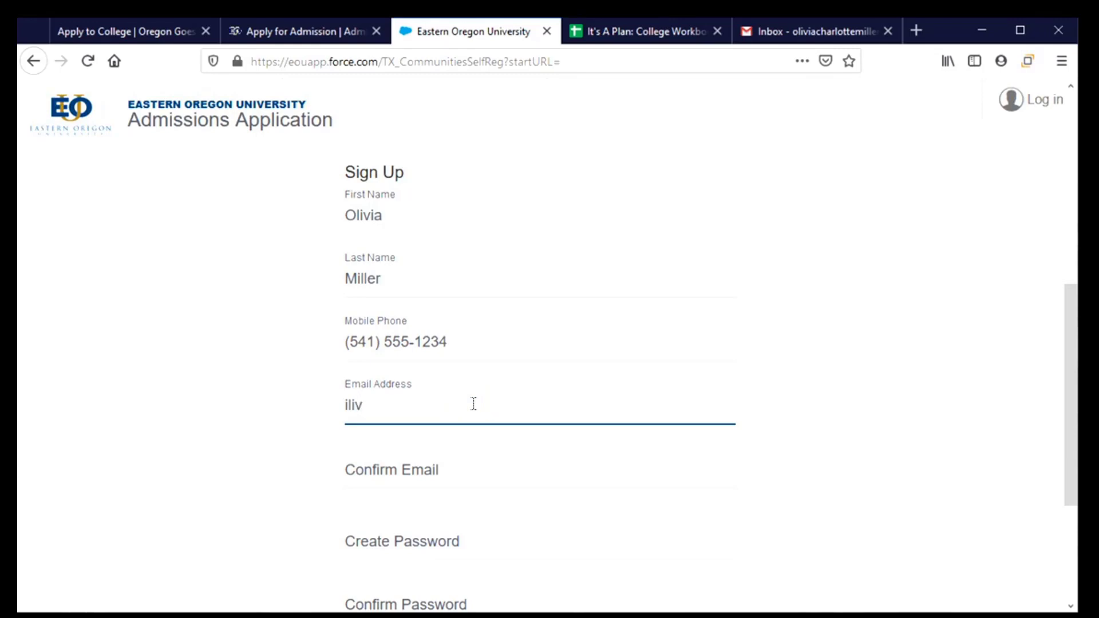
{"action": "key", "text": "BackSpace"}
{"action": "key", "text": "BackSpace"}
{"action": "key", "text": "BackSpace"}
{"action": "key", "text": "BackSpace"}
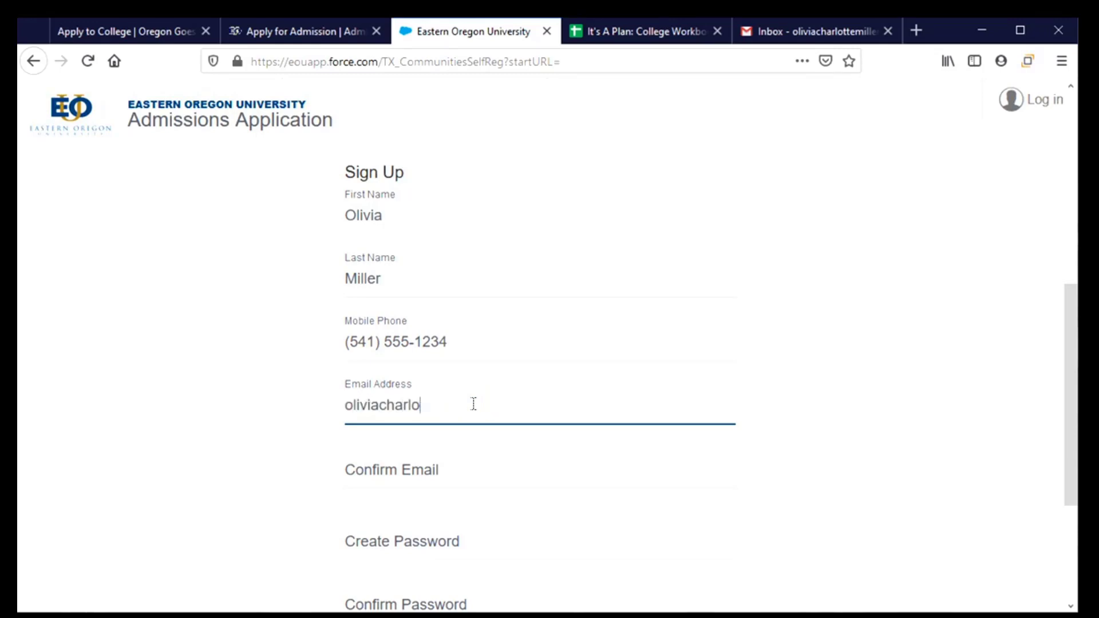
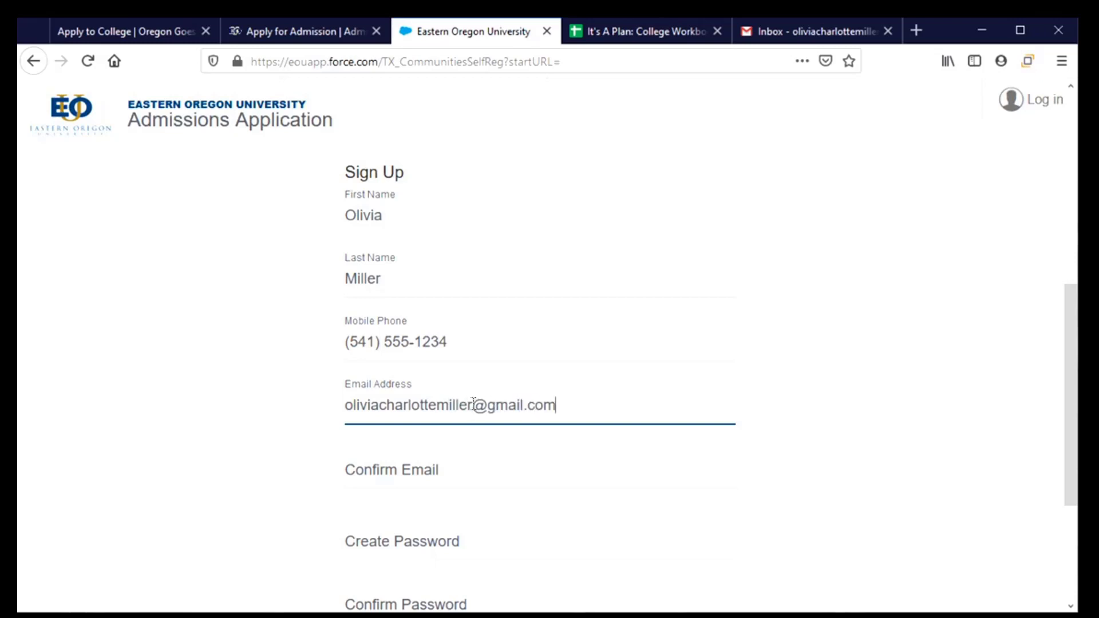
{"action": "key", "text": "Tab"}
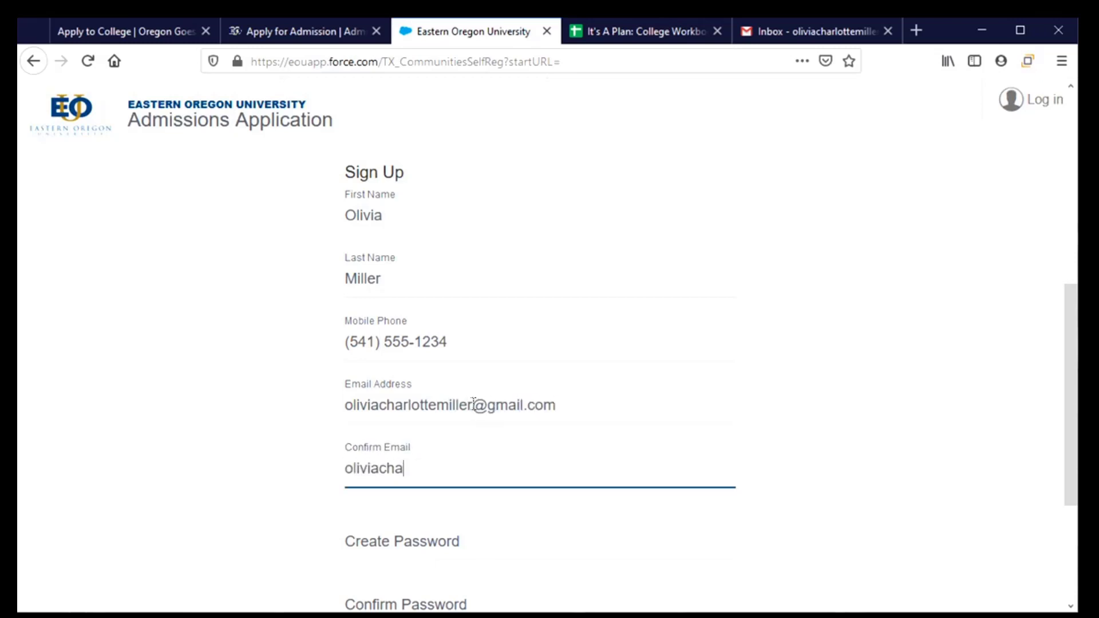
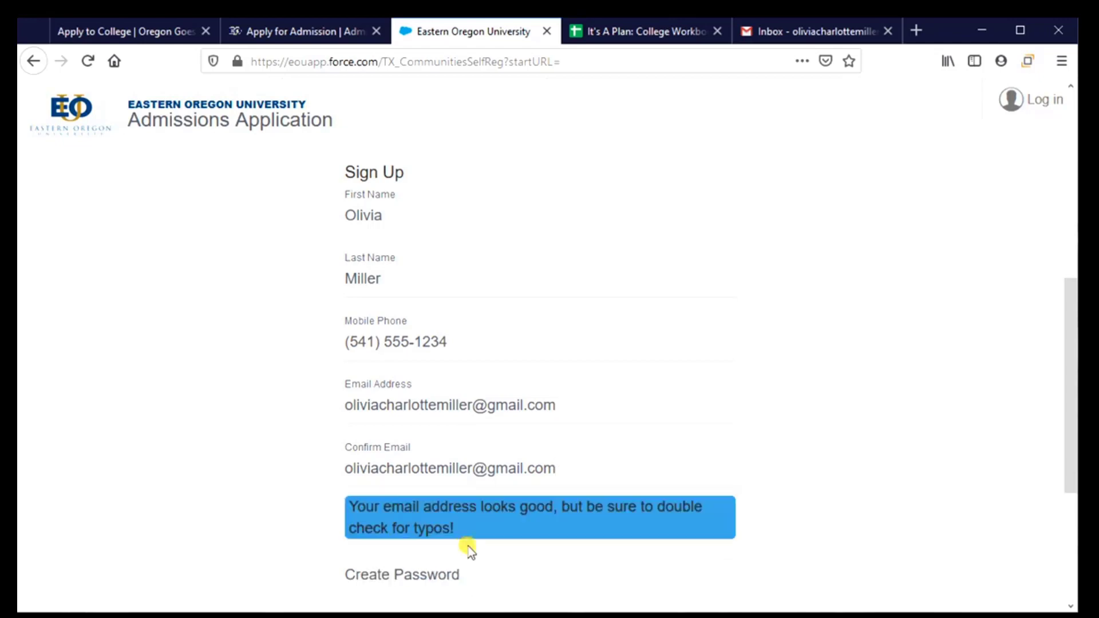
{"action": "left_click", "coordinate": [467, 584]}
{"action": "scroll", "coordinate": [510, 558], "scroll_direction": "down", "scroll_amount": 2}
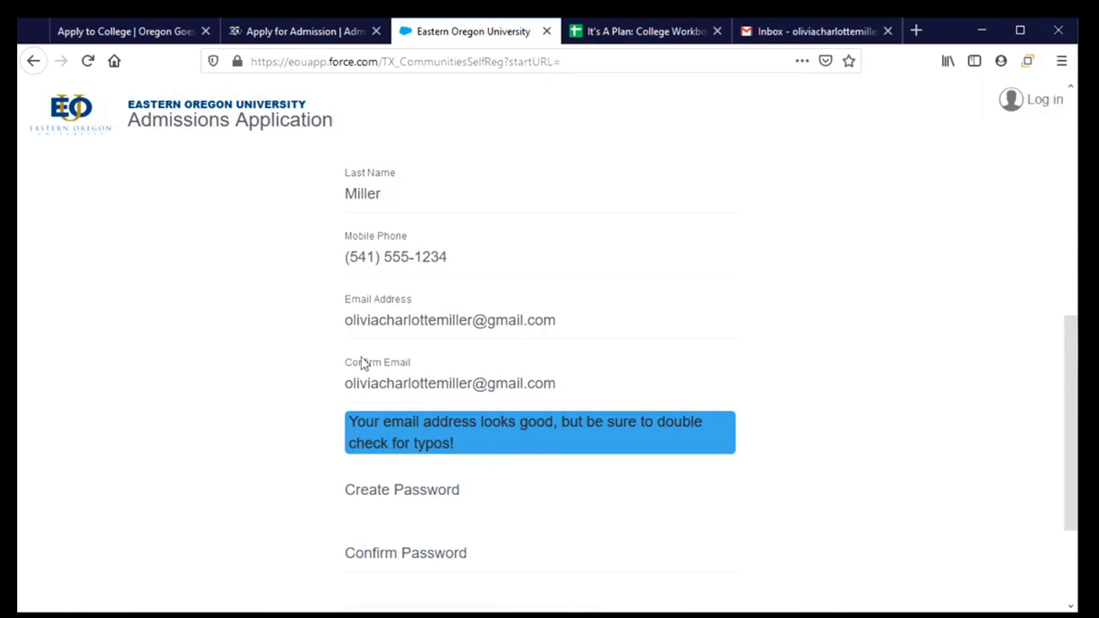
Step: Enter and confirm the account password, pass reCAPTCHA, and submit the form
{"action": "left_click", "coordinate": [424, 497]}
{"action": "type", "text": "*"}
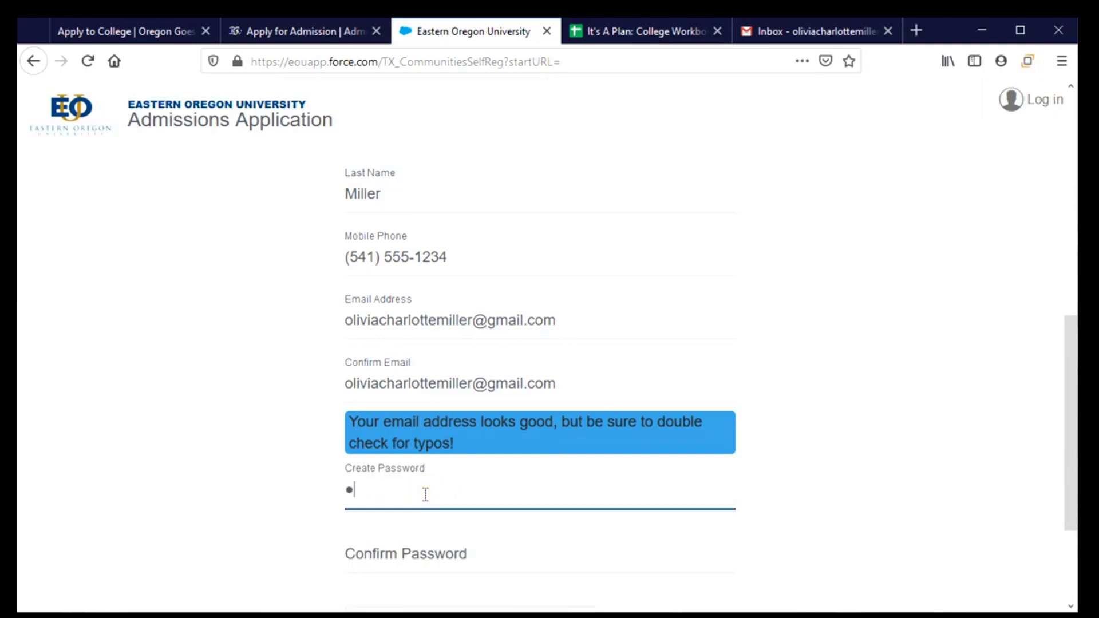
{"action": "key", "text": "BackSpace"}
{"action": "type", "text": "**********"}
{"action": "key", "text": "Tab"}
{"action": "type", "text": "*********"}
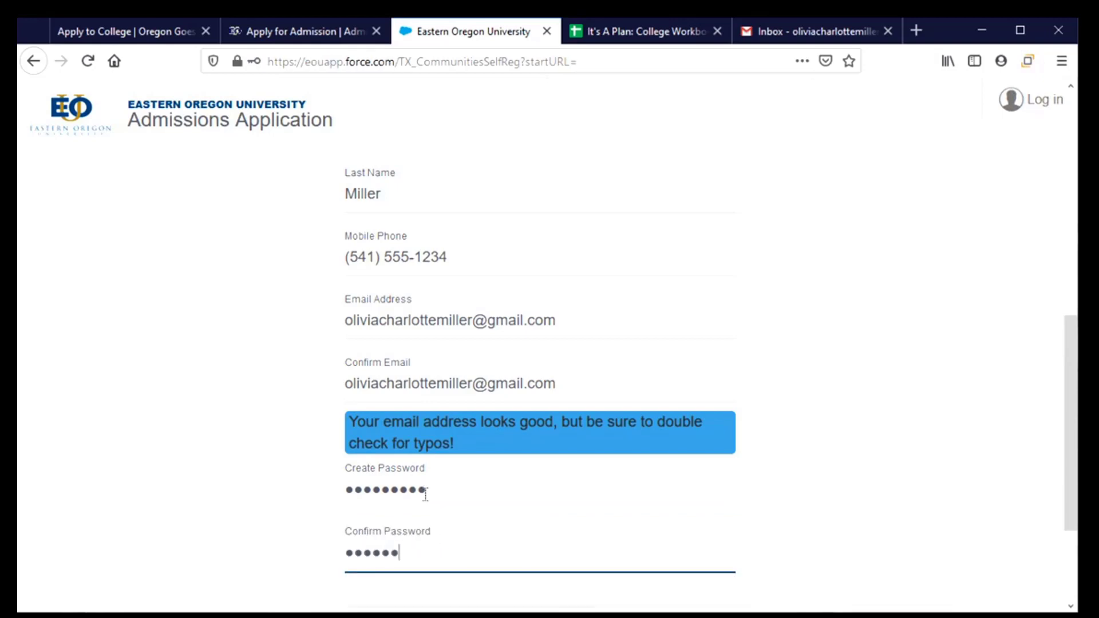
{"action": "scroll", "coordinate": [425, 494], "scroll_direction": "down", "scroll_amount": 3}
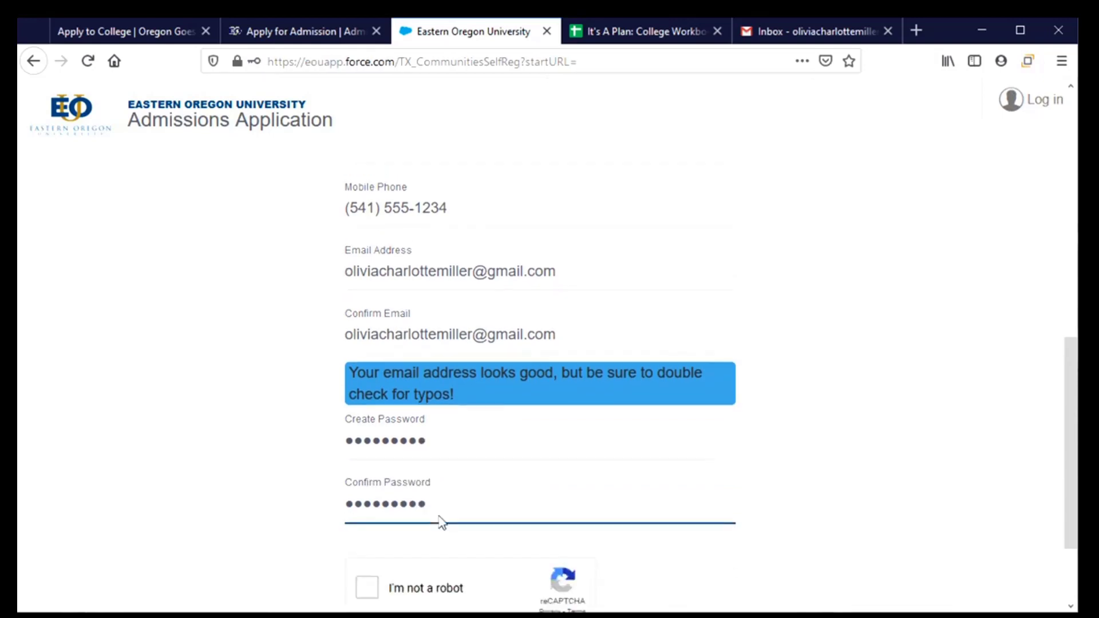
{"action": "left_click", "coordinate": [368, 492]}
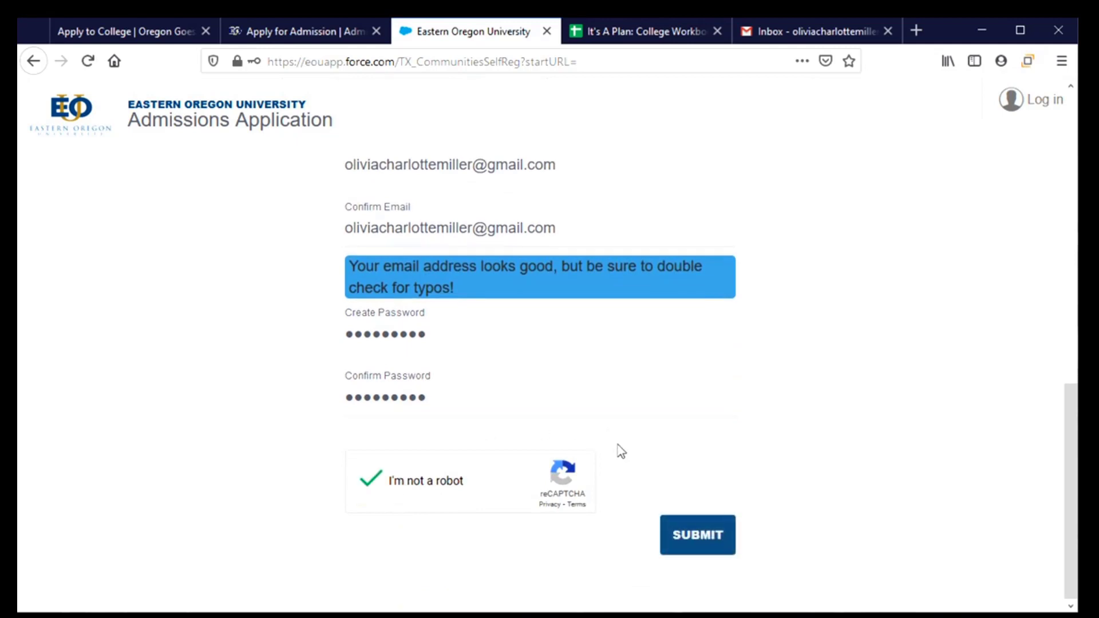
{"action": "left_click", "coordinate": [706, 532]}
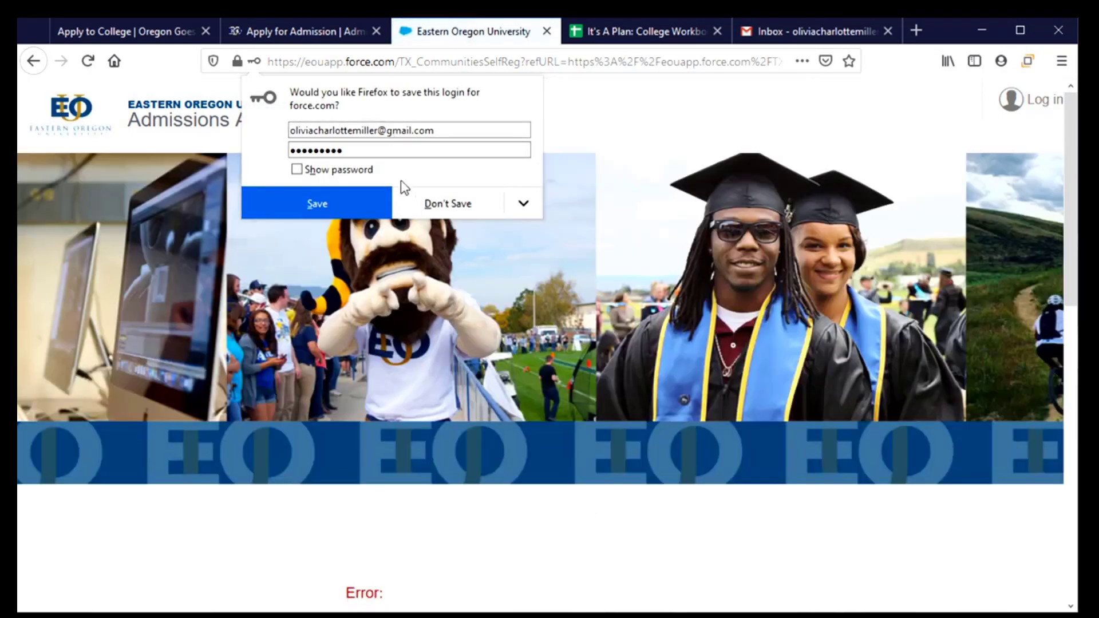
Step: Decline saving the login and return to the password fields
{"action": "left_click", "coordinate": [406, 197]}
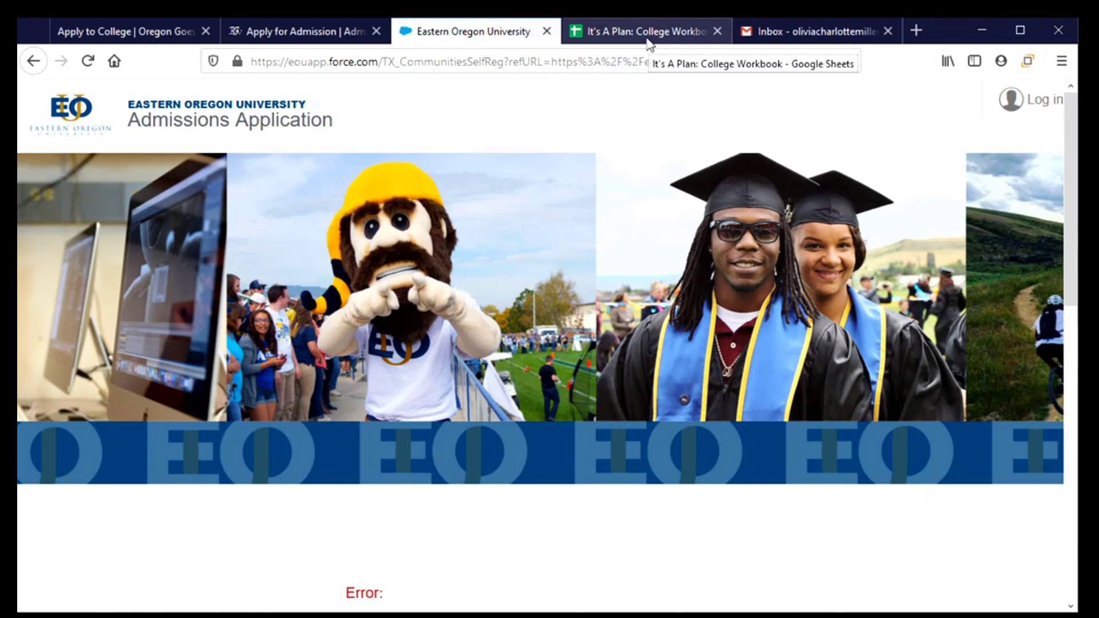
{"action": "scroll", "coordinate": [508, 448], "scroll_direction": "down", "scroll_amount": 2}
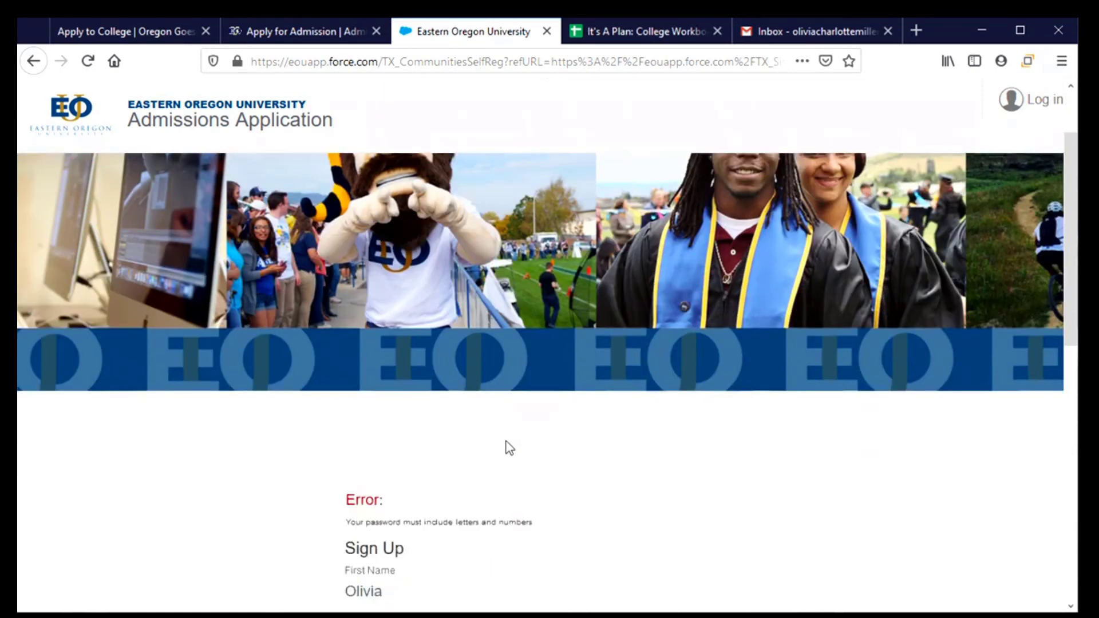
{"action": "scroll", "coordinate": [509, 447], "scroll_direction": "down", "scroll_amount": 5}
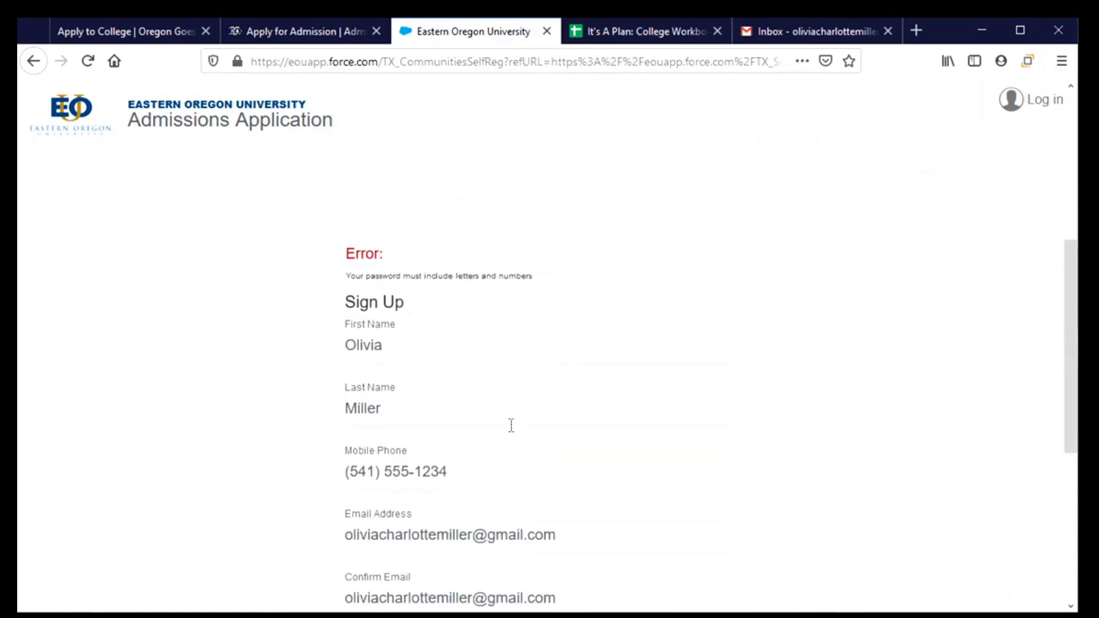
{"action": "scroll", "coordinate": [511, 425], "scroll_direction": "down", "scroll_amount": 4}
{"action": "scroll", "coordinate": [511, 425], "scroll_direction": "up", "scroll_amount": 4}
{"action": "scroll", "coordinate": [448, 311], "scroll_direction": "down", "scroll_amount": 6}
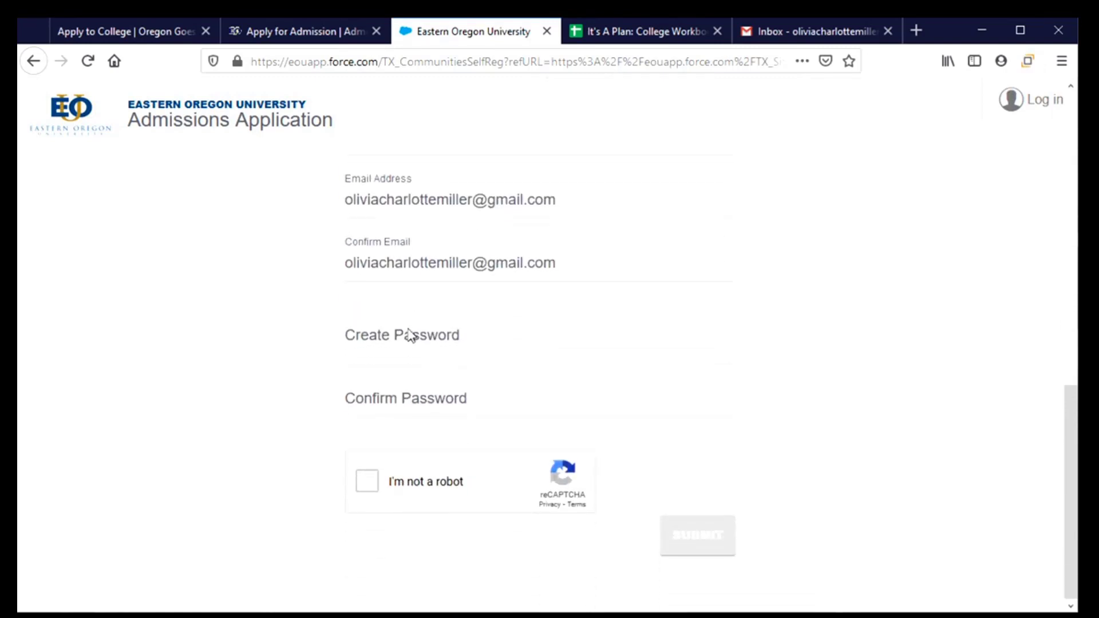
Step: Re-enter the account password, pass the robot check, and resubmit the registration
{"action": "left_click", "coordinate": [405, 338]}
{"action": "type", "text": "••••••"}
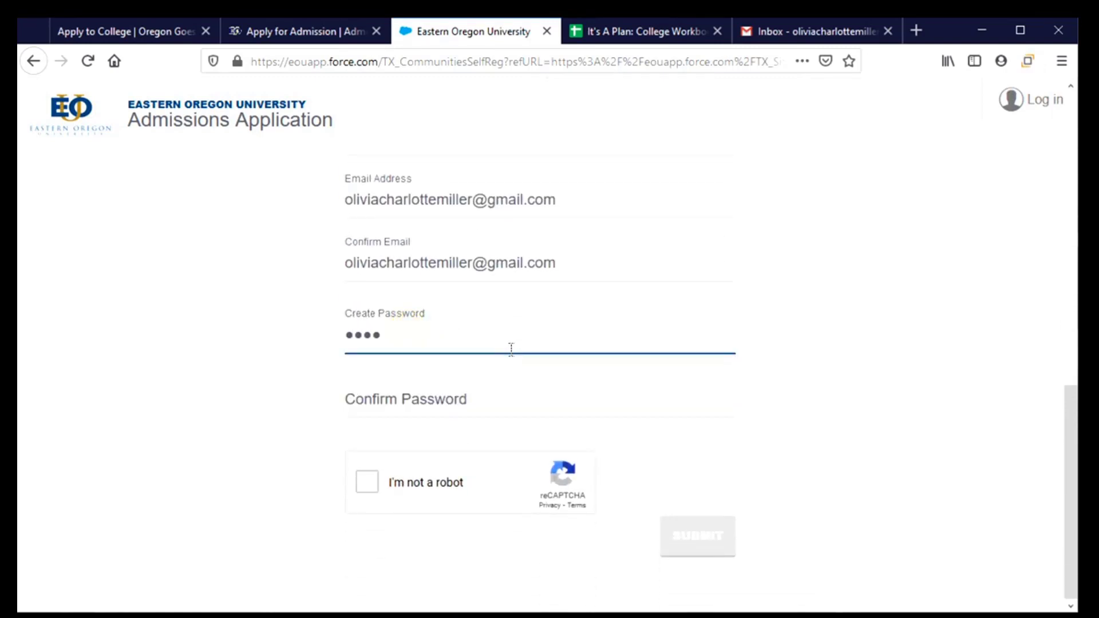
{"action": "type", "text": "•••••"}
{"action": "key", "text": "BackSpace"}
{"action": "key", "text": "BackSpace"}
{"action": "key", "text": "BackSpace"}
{"action": "key", "text": "BackSpace"}
{"action": "key", "text": "BackSpace"}
{"action": "key", "text": "BackSpace"}
{"action": "key", "text": "BackSpace"}
{"action": "key", "text": "BackSpace"}
{"action": "key", "text": "BackSpace"}
{"action": "key", "text": "BackSpace"}
{"action": "key", "text": "BackSpace"}
{"action": "type", "text": "•••••••••••"}
{"action": "key", "text": "Tab"}
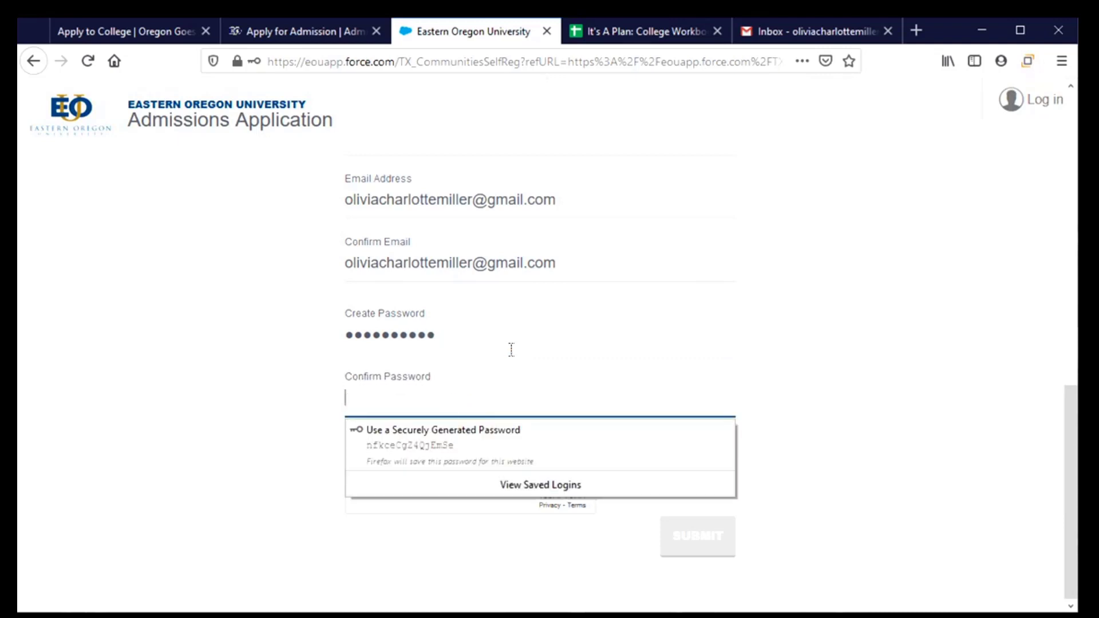
{"action": "type", "text": "•••••••••••"}
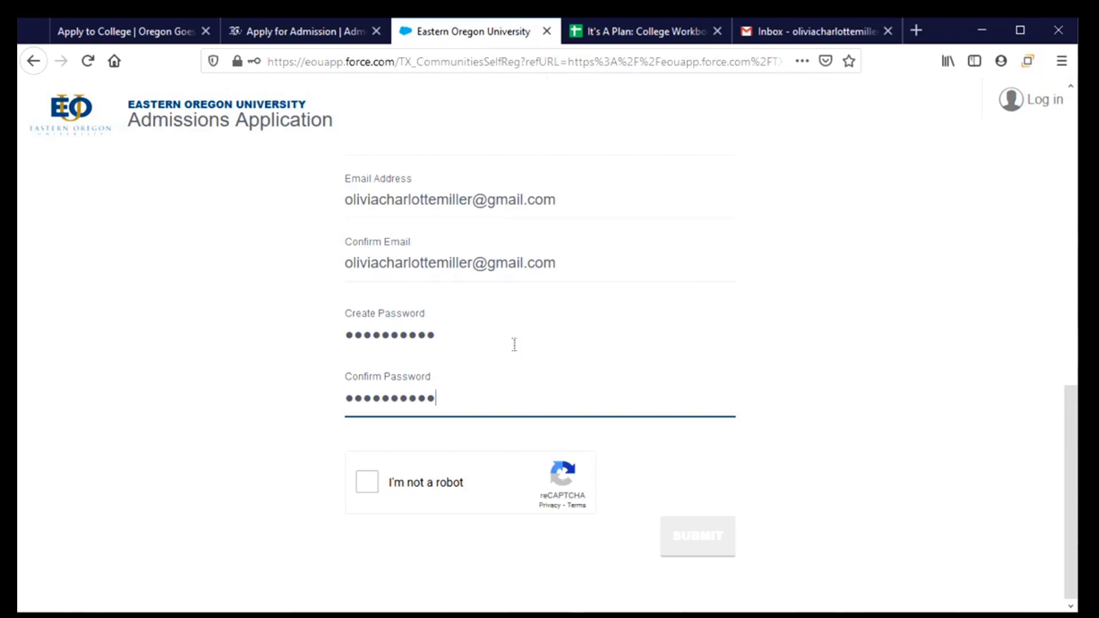
{"action": "left_click", "coordinate": [368, 480]}
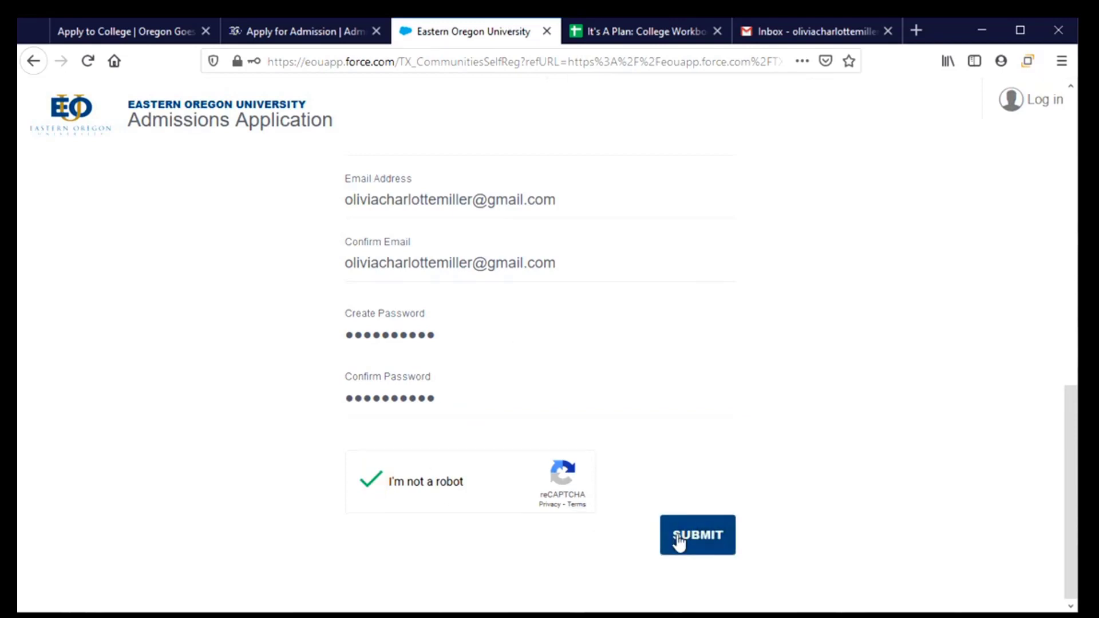
{"action": "left_click", "coordinate": [679, 534]}
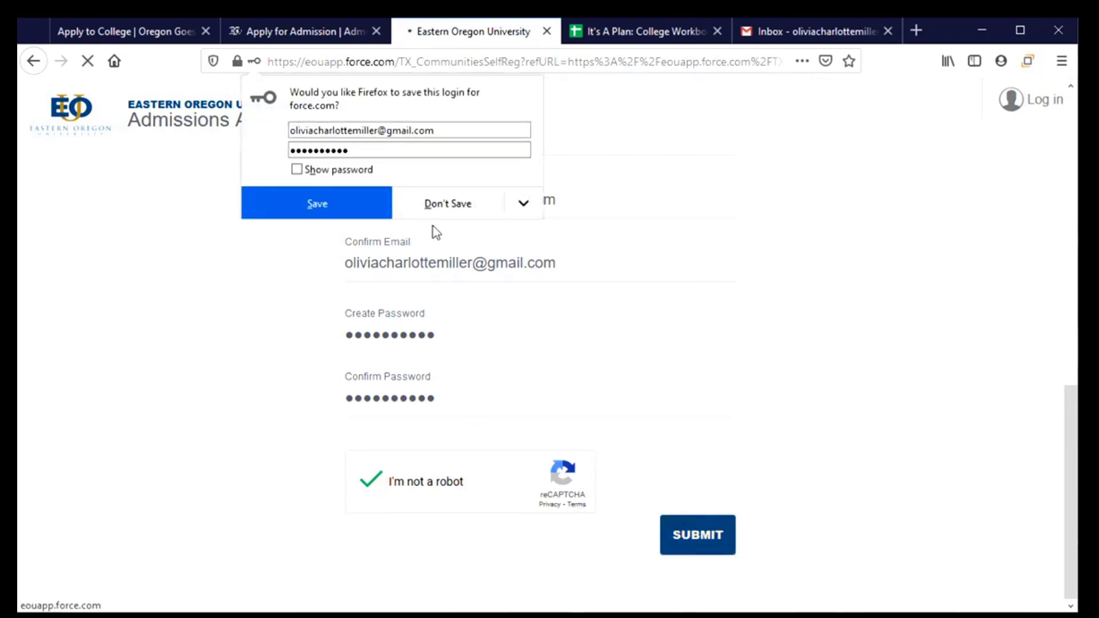
Step: Decline Firefox's offer to save the new login
{"action": "left_click", "coordinate": [448, 206]}
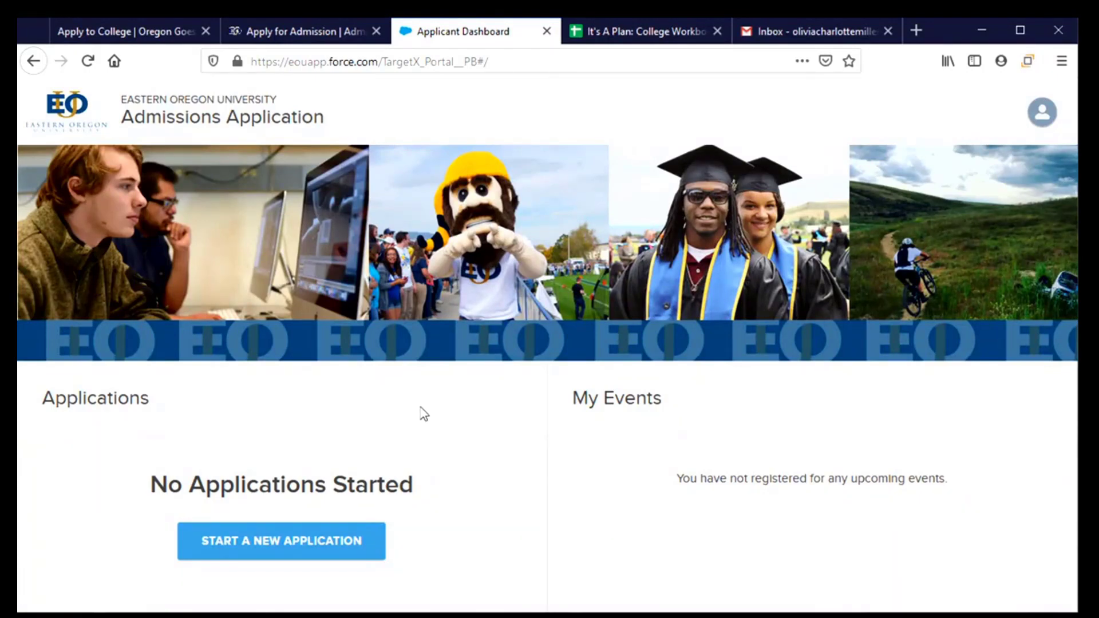
Step: Start a new application on the undergraduate card with Application Type set to Undergraduate
{"action": "left_click", "coordinate": [287, 538]}
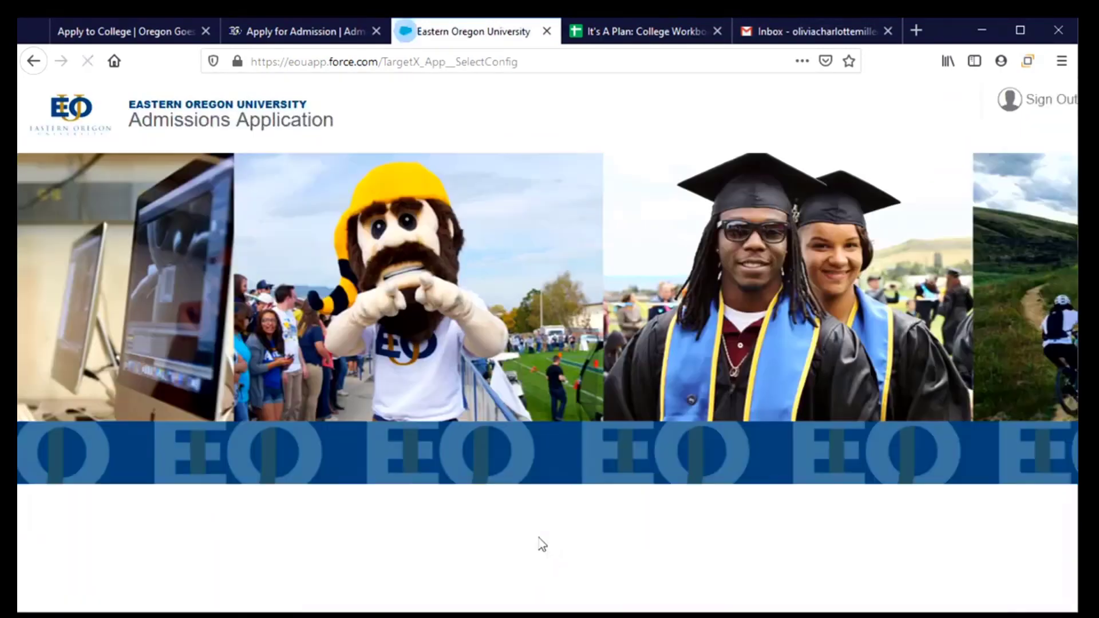
{"action": "scroll", "coordinate": [520, 563], "scroll_direction": "down", "scroll_amount": 4}
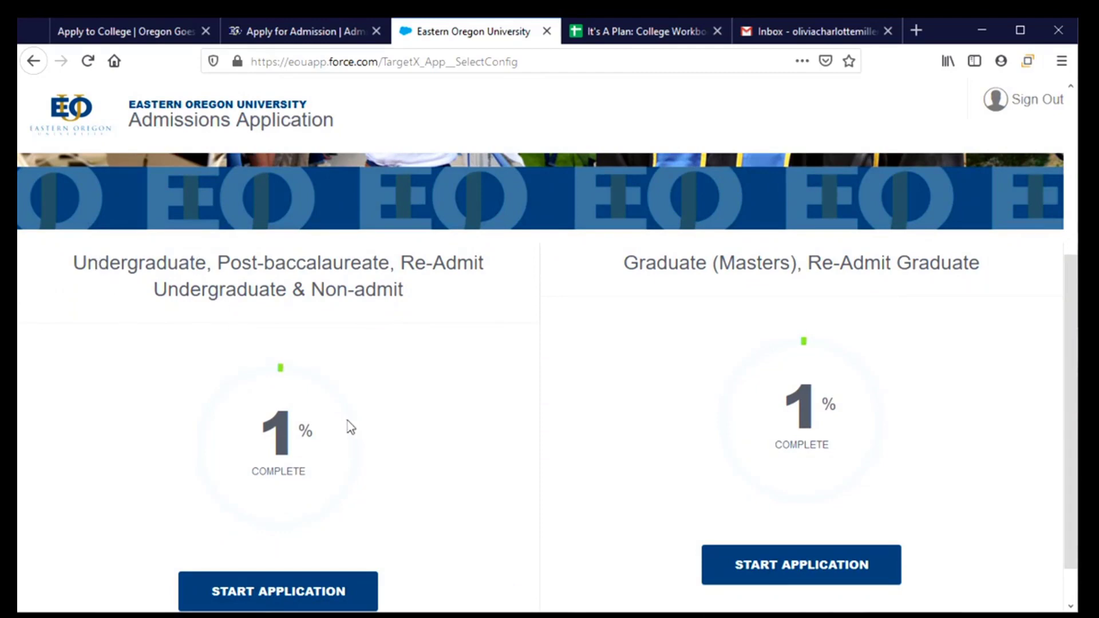
{"action": "scroll", "coordinate": [421, 431], "scroll_direction": "down", "scroll_amount": 1}
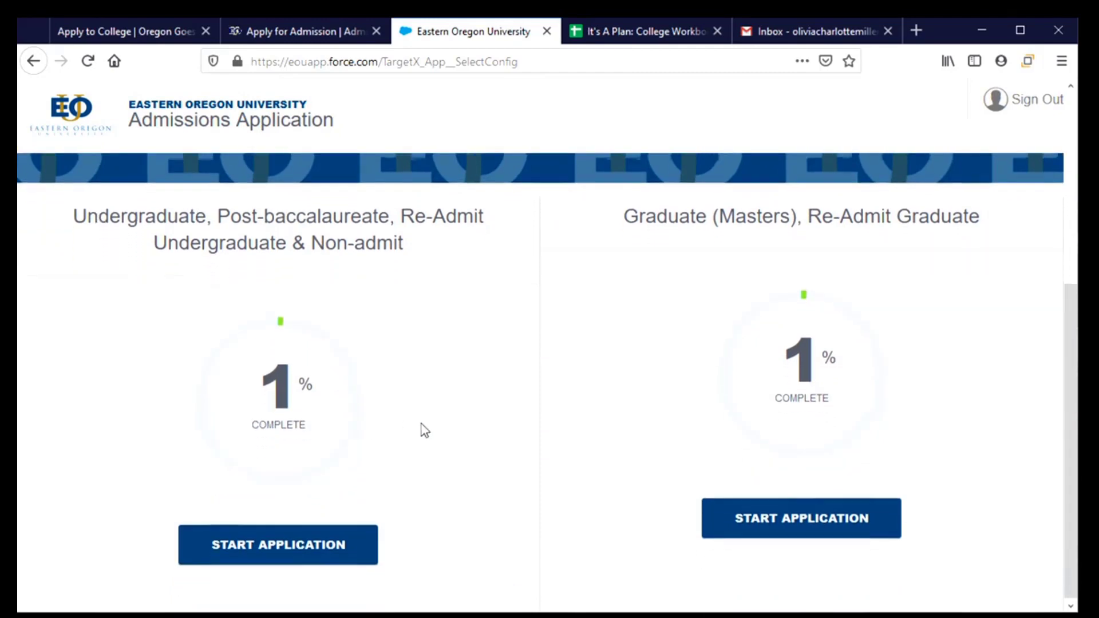
{"action": "left_click", "coordinate": [297, 549]}
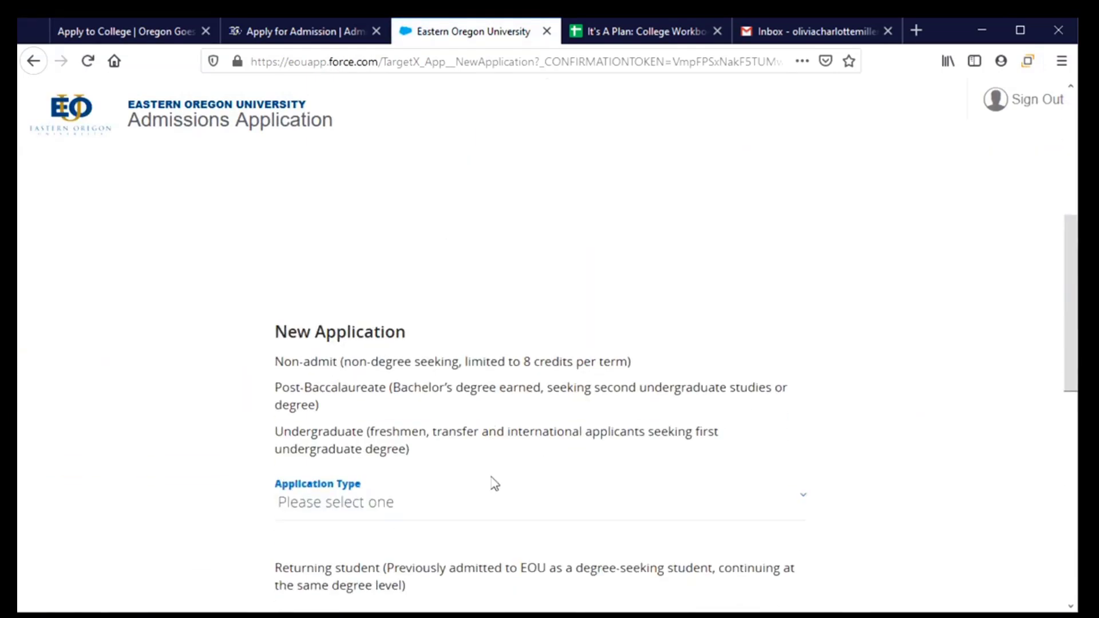
{"action": "scroll", "coordinate": [494, 483], "scroll_direction": "down", "scroll_amount": 2}
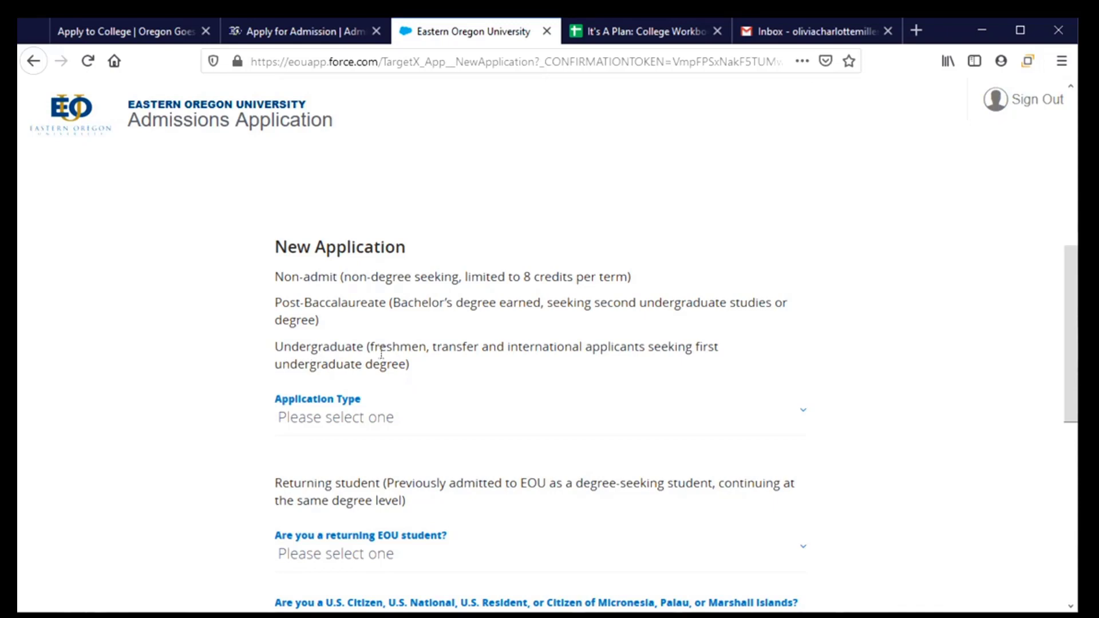
{"action": "left_click", "coordinate": [796, 418]}
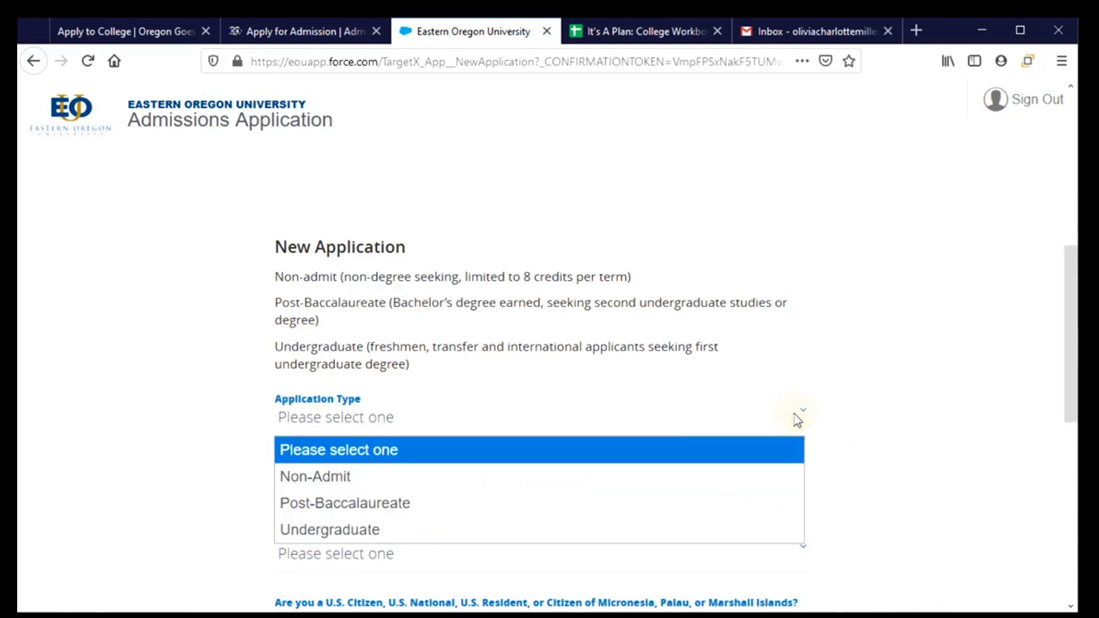
{"action": "left_click", "coordinate": [624, 531]}
Step: Answer No to returning student, Yes to U.S. citizen, No to exchange and Eastern Promise
{"action": "scroll", "coordinate": [613, 447], "scroll_direction": "down", "scroll_amount": 4}
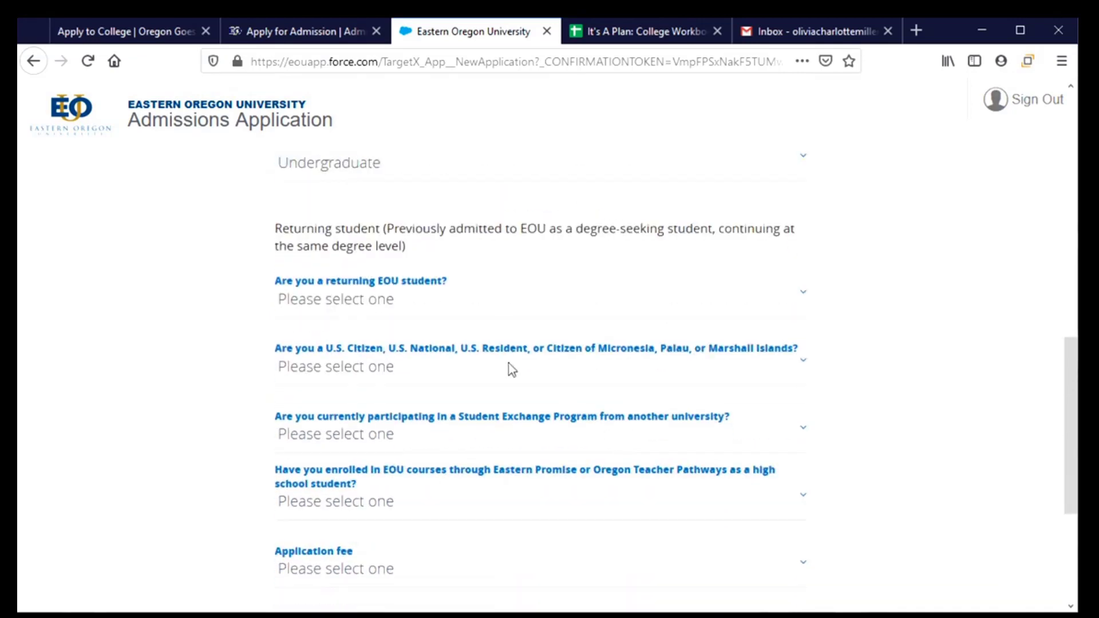
{"action": "left_click", "coordinate": [369, 299]}
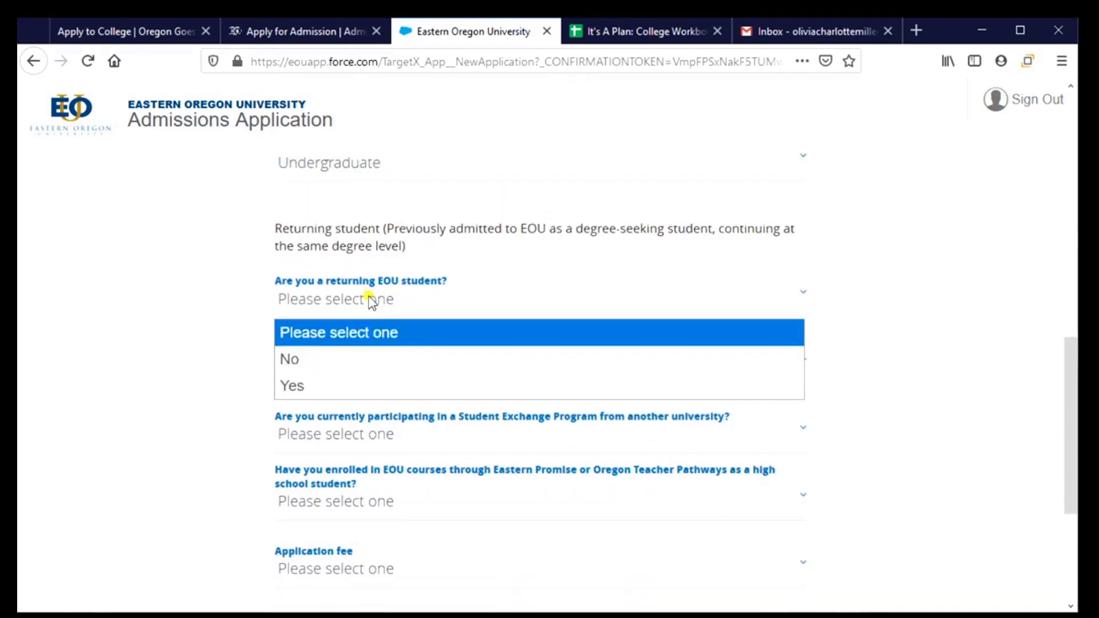
{"action": "left_click", "coordinate": [332, 361]}
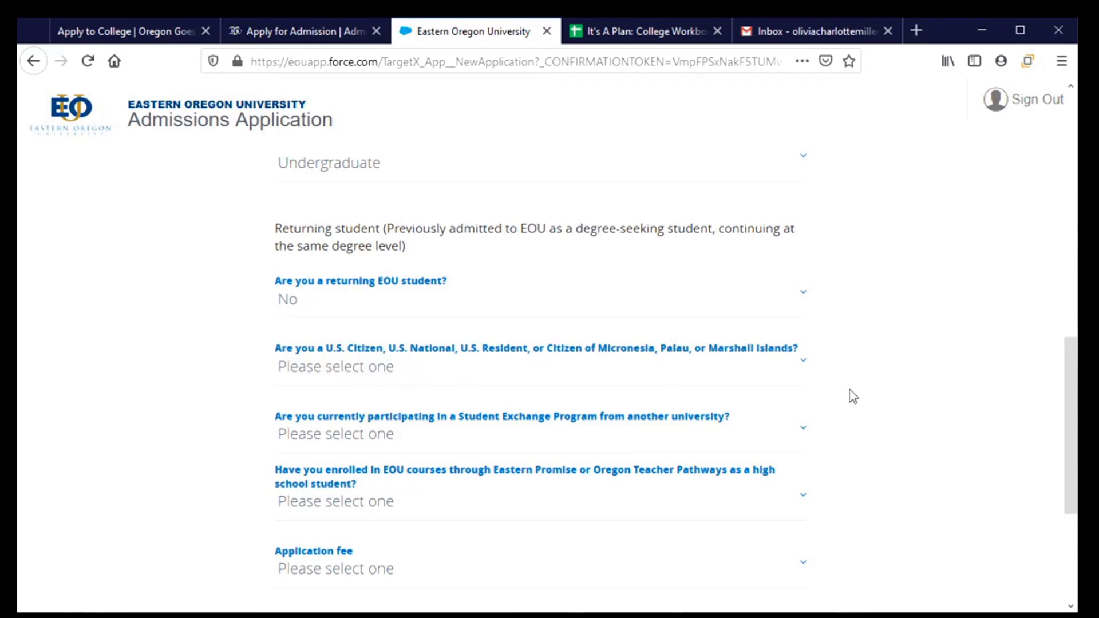
{"action": "left_click", "coordinate": [792, 364]}
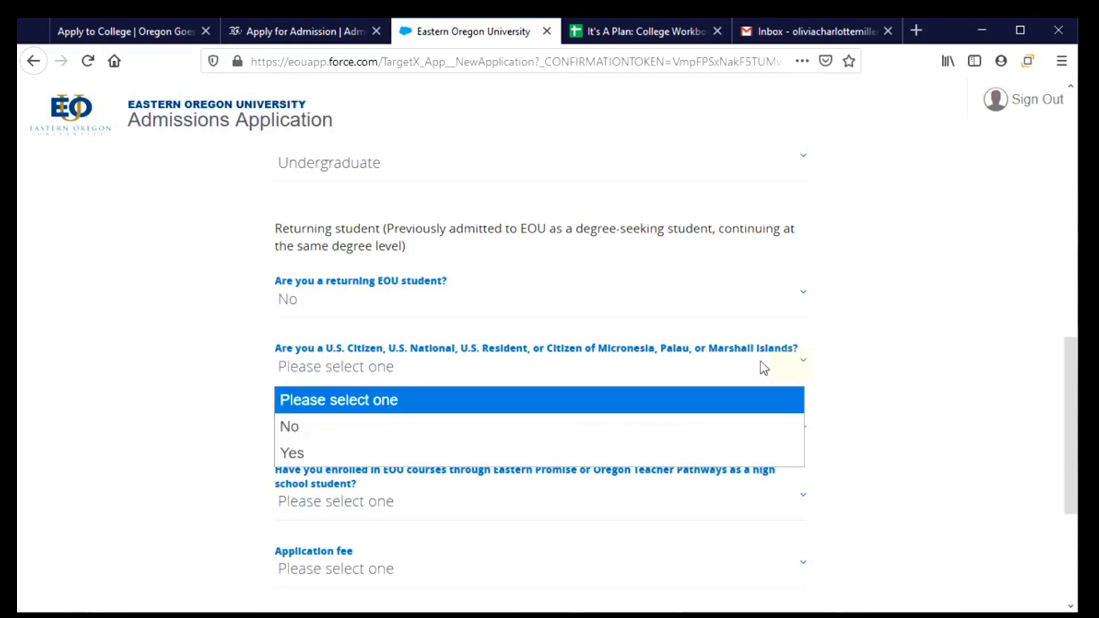
{"action": "left_click", "coordinate": [584, 446]}
{"action": "scroll", "coordinate": [806, 433], "scroll_direction": "down", "scroll_amount": 3}
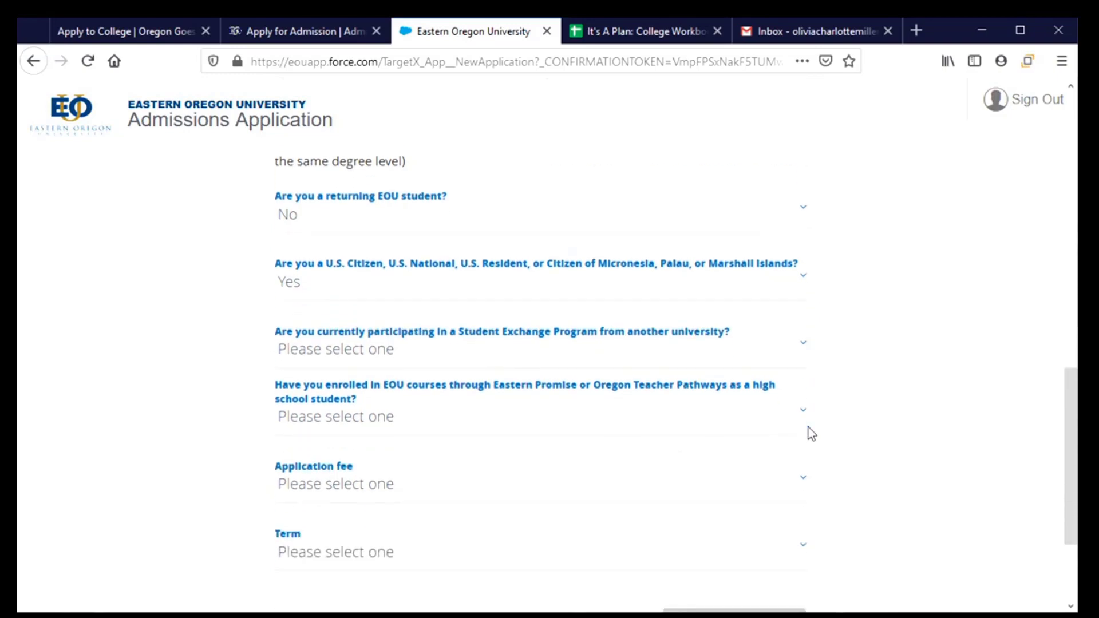
{"action": "left_click", "coordinate": [793, 347]}
{"action": "left_click", "coordinate": [730, 421]}
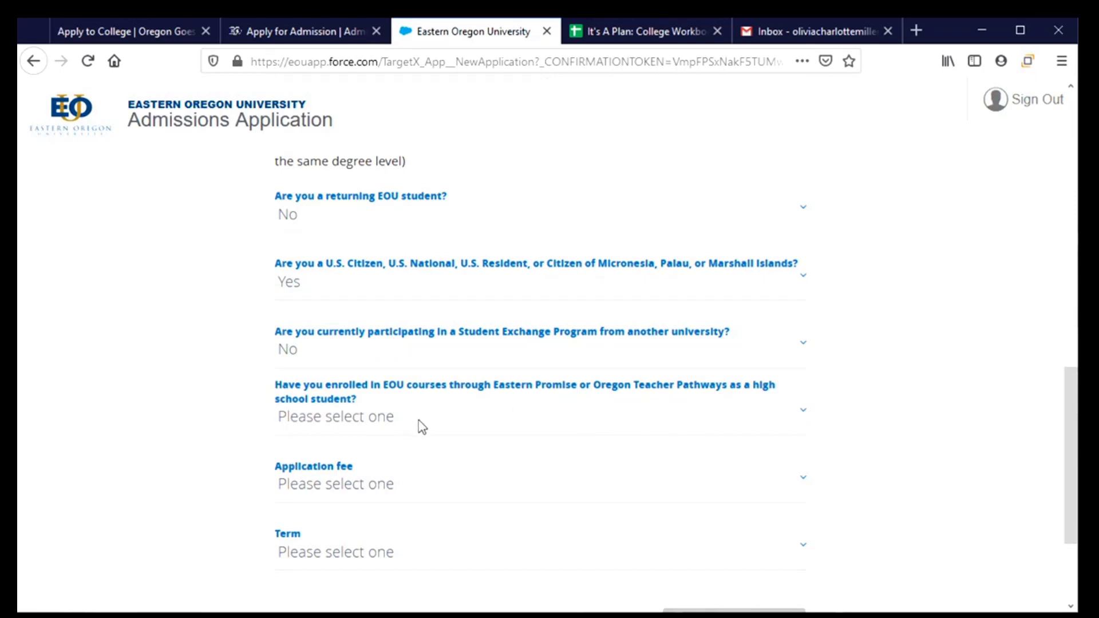
{"action": "left_click", "coordinate": [492, 428]}
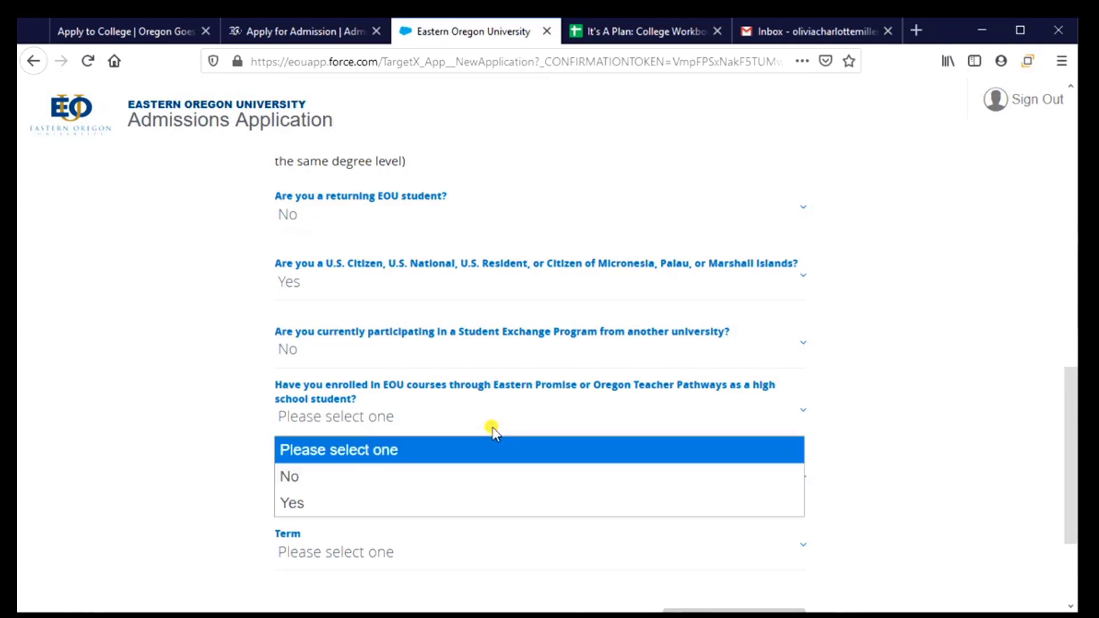
{"action": "left_click", "coordinate": [453, 484]}
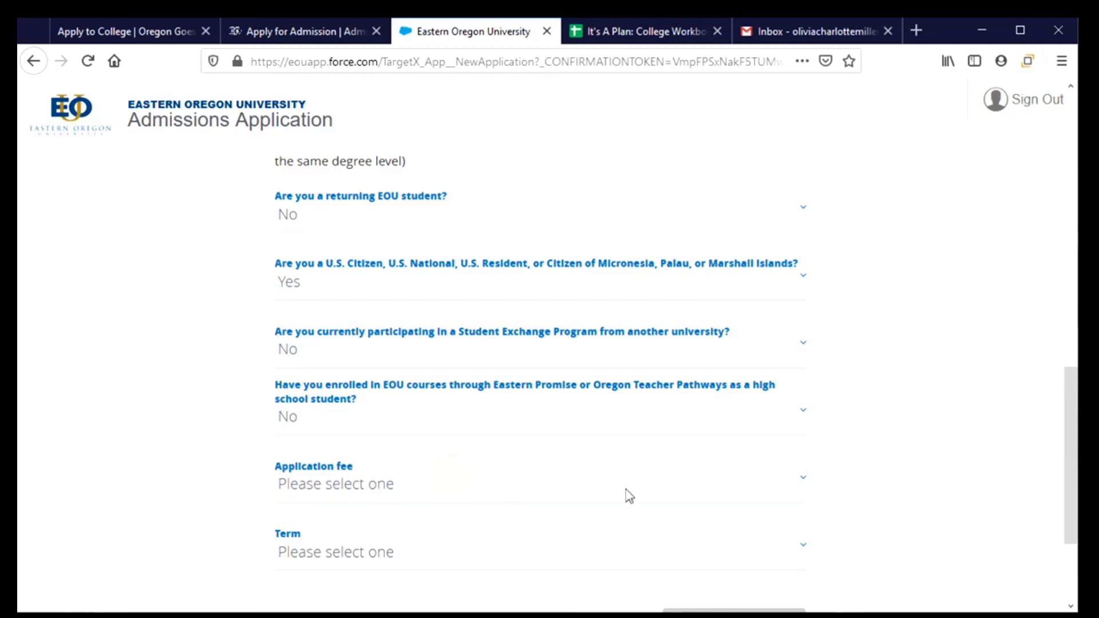
Step: Choose to pay the $50 application fee at submission and pick Fall 2021 as the term
{"action": "left_click", "coordinate": [798, 484]}
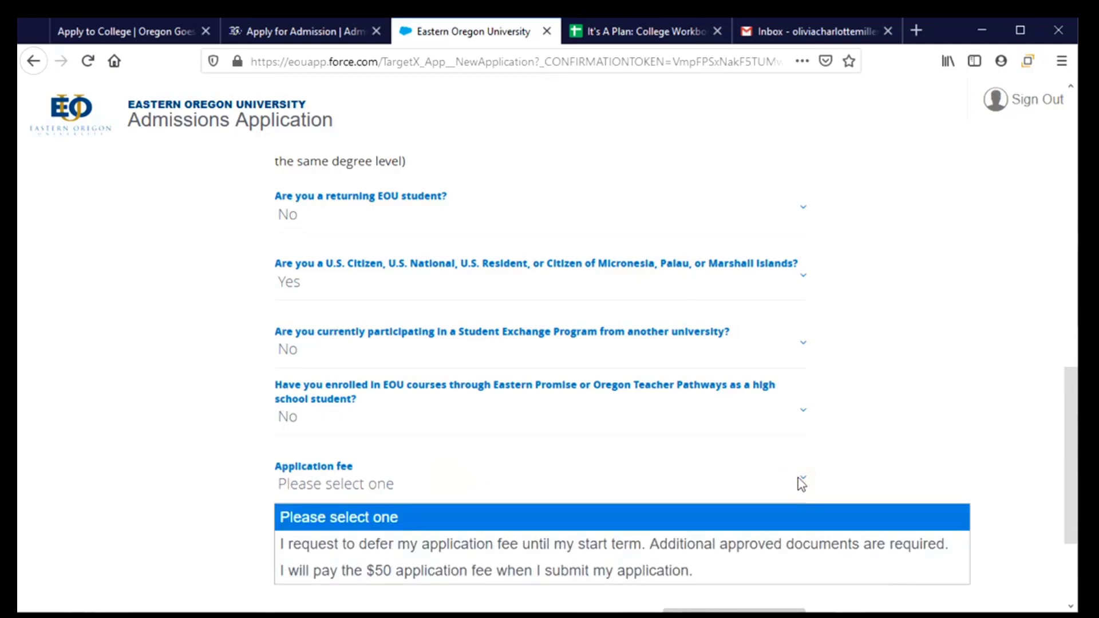
{"action": "scroll", "coordinate": [798, 481], "scroll_direction": "down", "scroll_amount": 3}
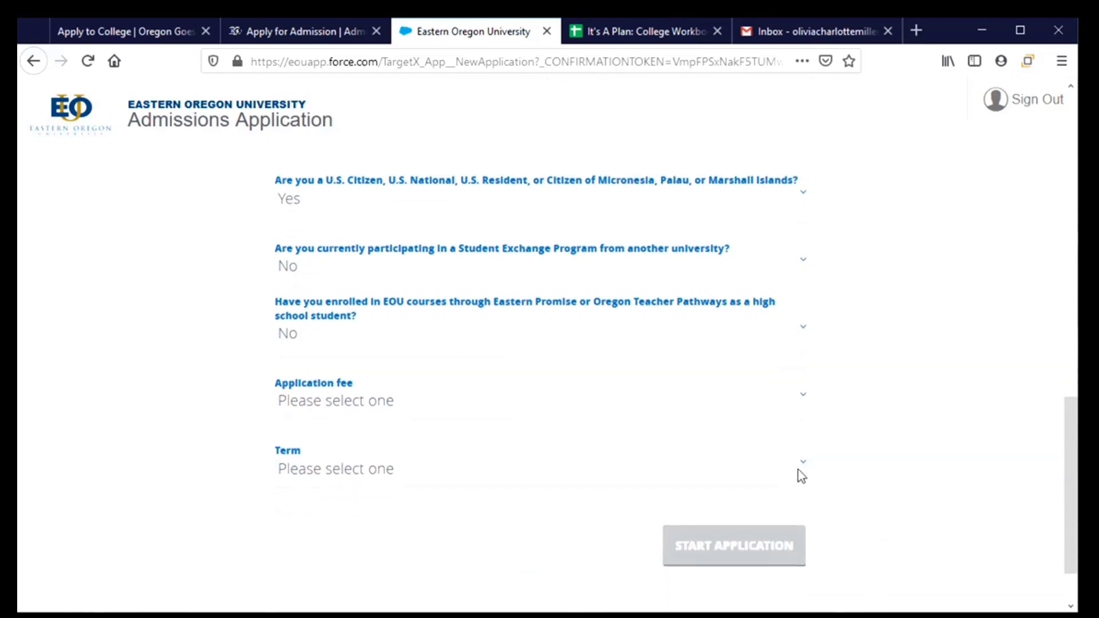
{"action": "left_click", "coordinate": [802, 337]}
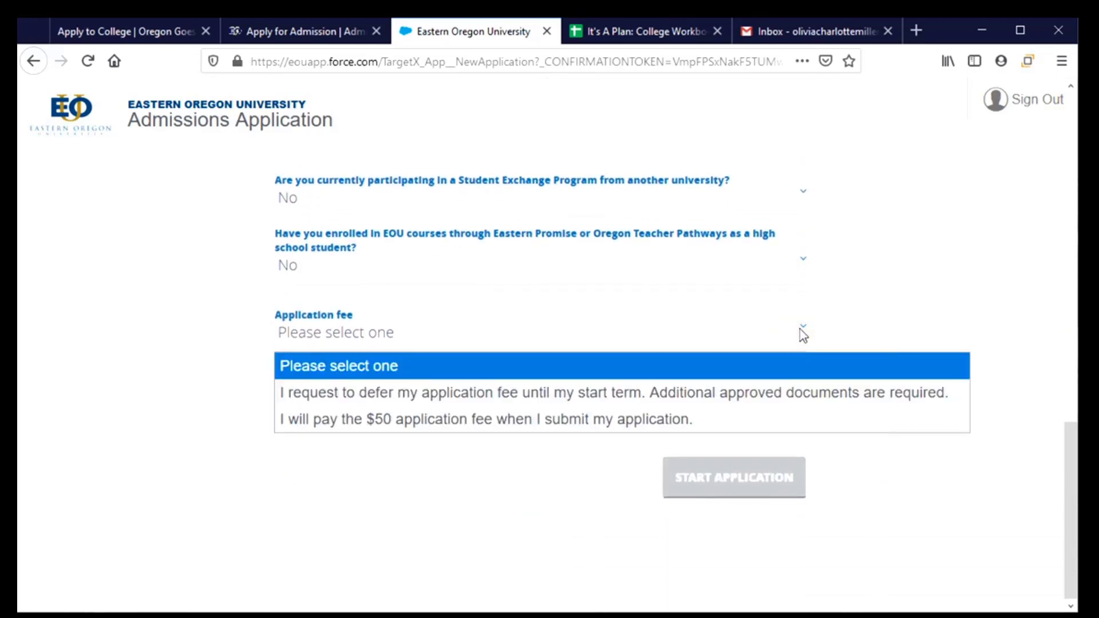
{"action": "left_click", "coordinate": [762, 427]}
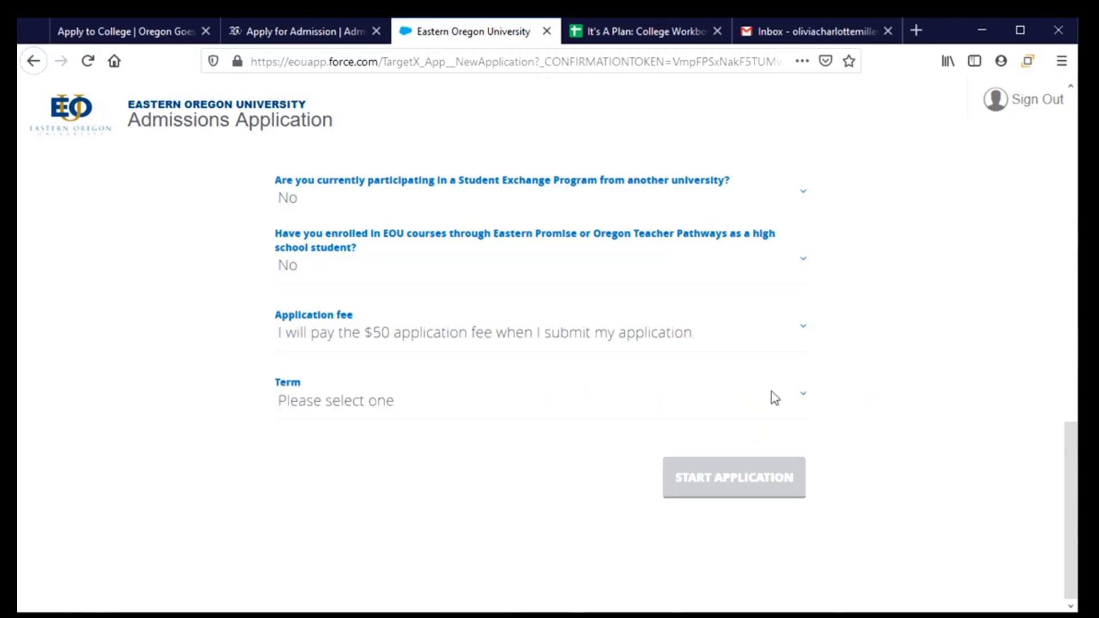
{"action": "left_click", "coordinate": [803, 396]}
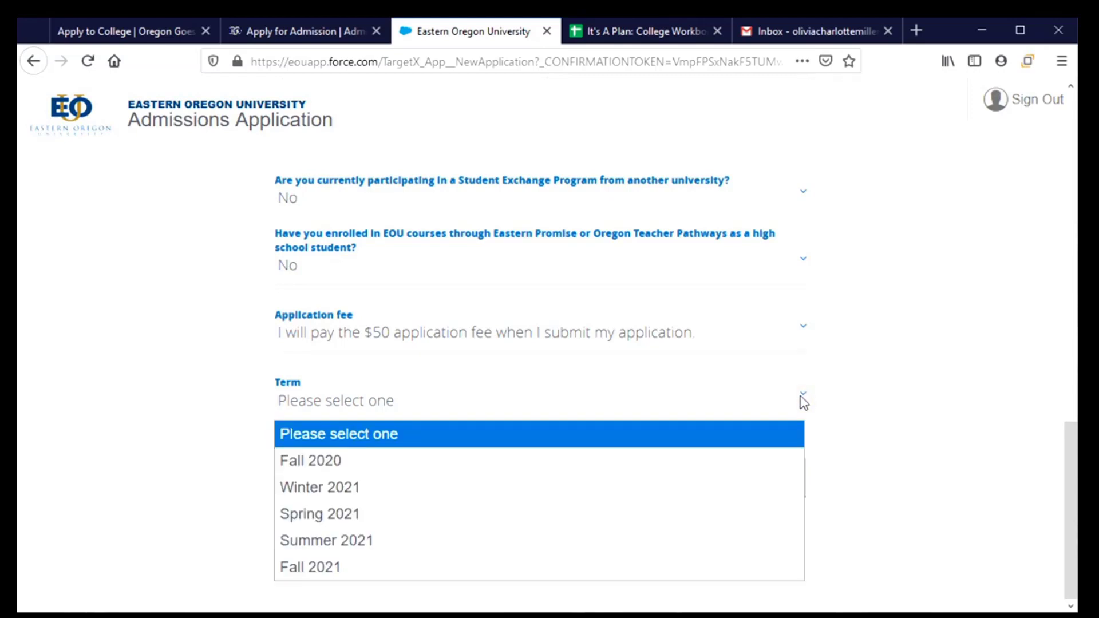
{"action": "left_click", "coordinate": [738, 565]}
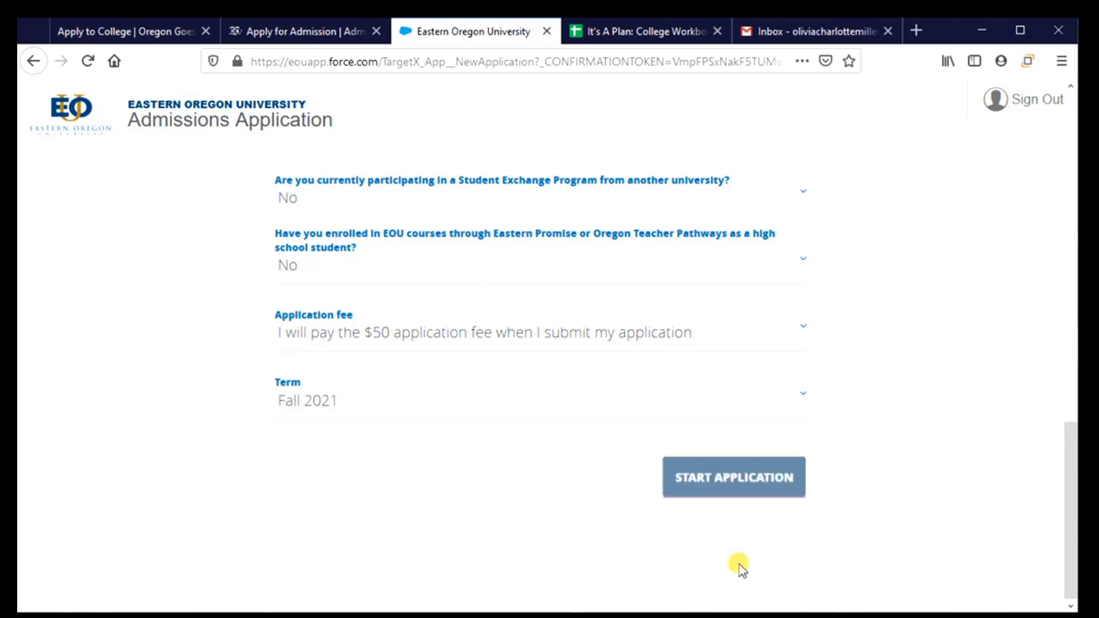
Step: Create the application and bring up its Application Information page
{"action": "left_click", "coordinate": [725, 485]}
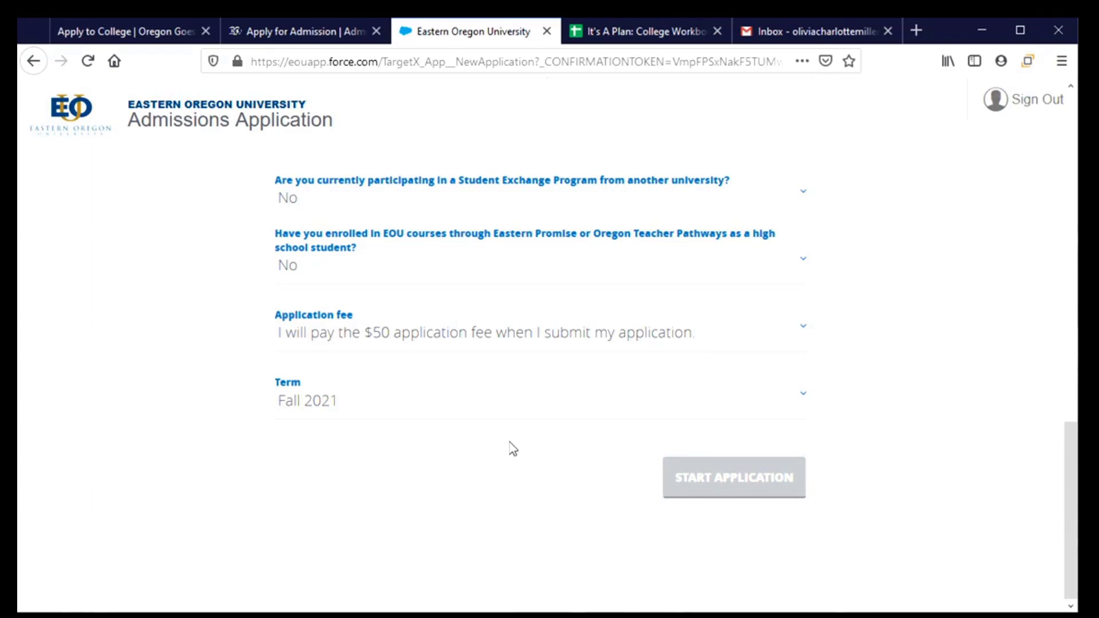
{"action": "scroll", "coordinate": [566, 479], "scroll_direction": "up", "scroll_amount": 3}
{"action": "scroll", "coordinate": [567, 479], "scroll_direction": "down", "scroll_amount": 1}
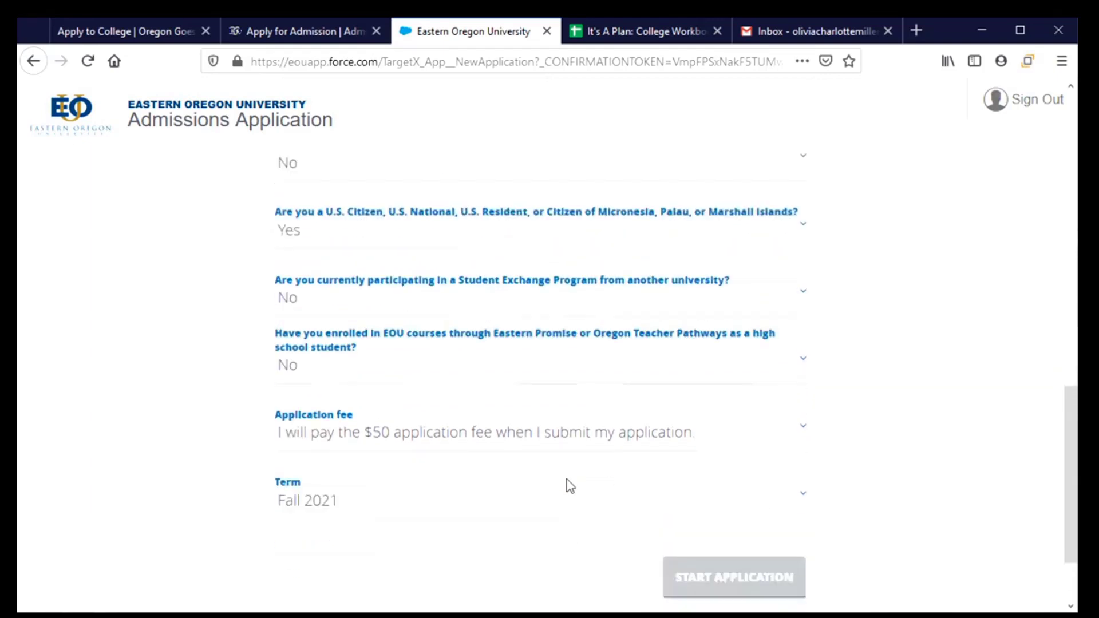
{"action": "scroll", "coordinate": [567, 479], "scroll_direction": "down", "scroll_amount": 2}
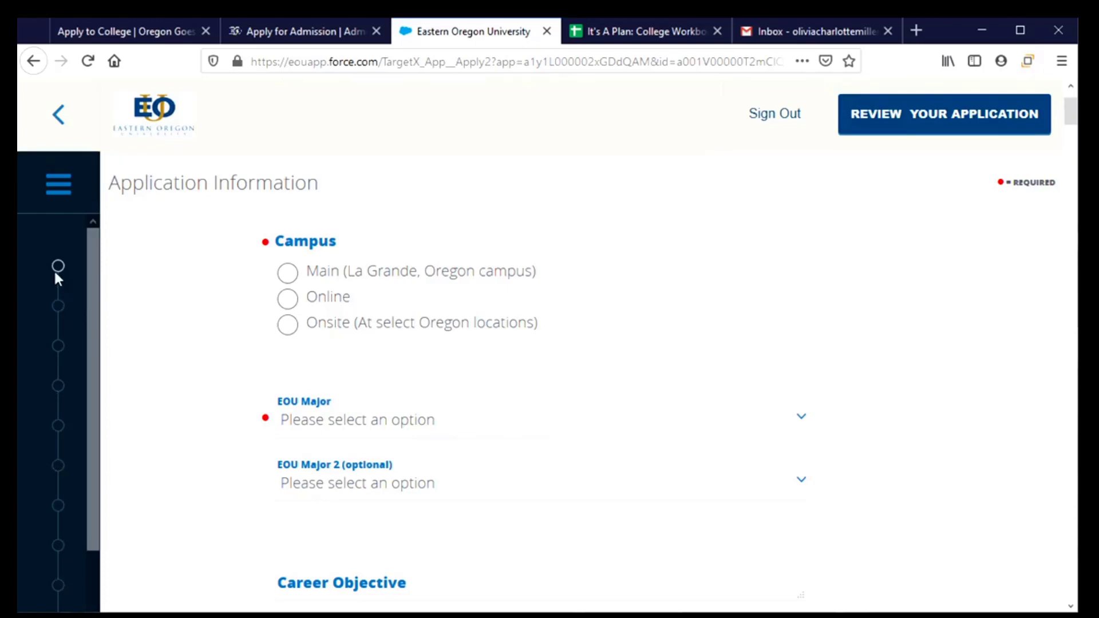
Step: Choose the Main La Grande campus and the Undecided/General Studies Exploratory major
{"action": "left_click_drag", "start_coordinate": [93, 353], "coordinate": [101, 309]}
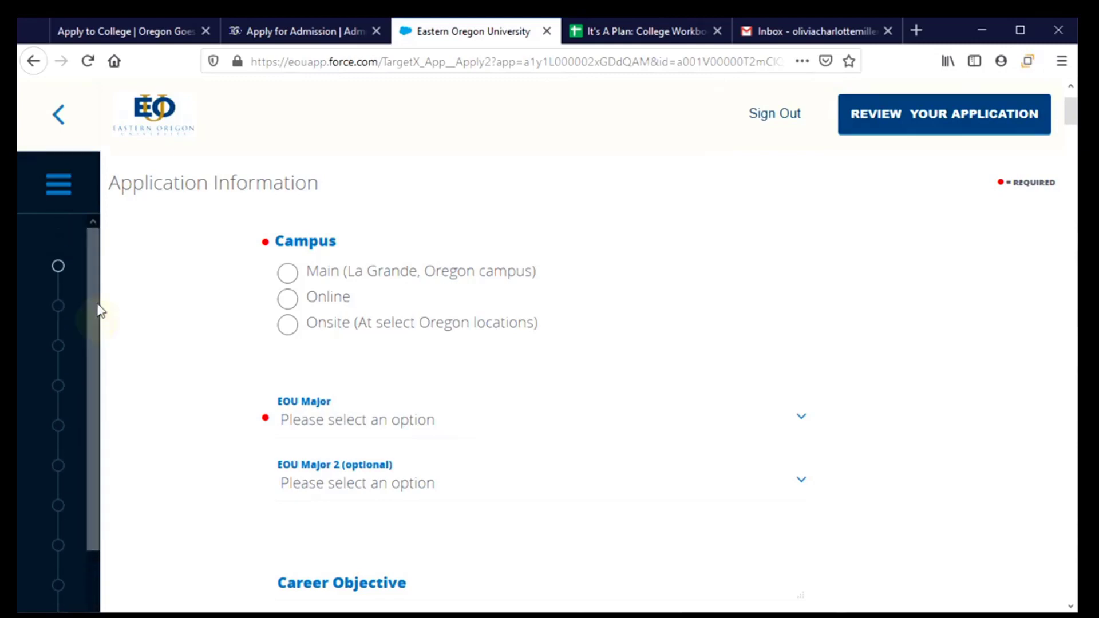
{"action": "left_click", "coordinate": [280, 275]}
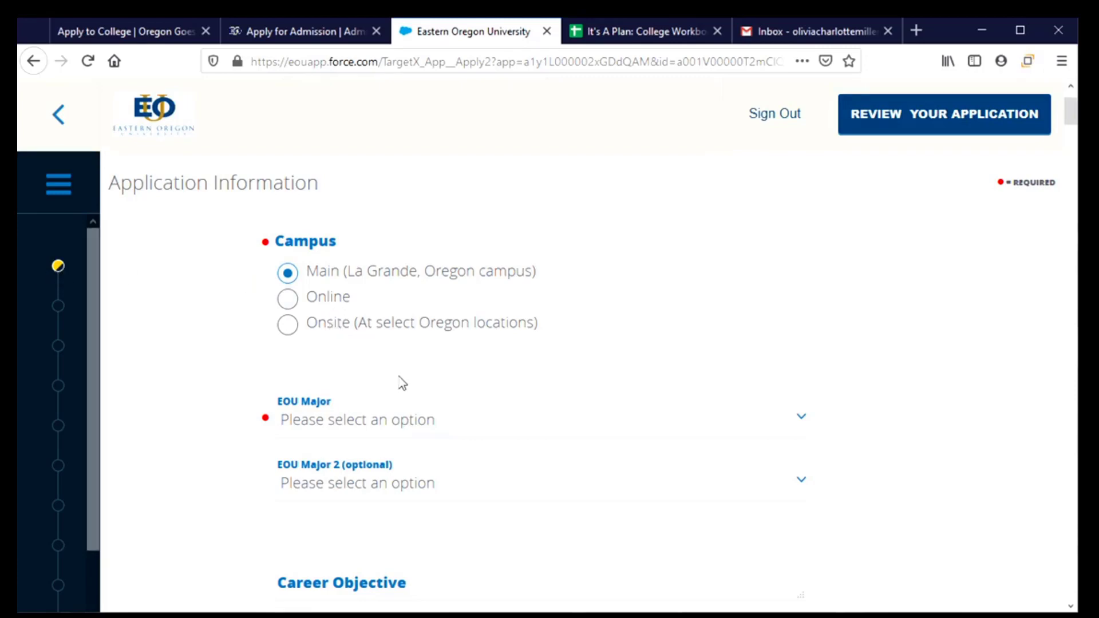
{"action": "scroll", "coordinate": [511, 413], "scroll_direction": "down", "scroll_amount": 3}
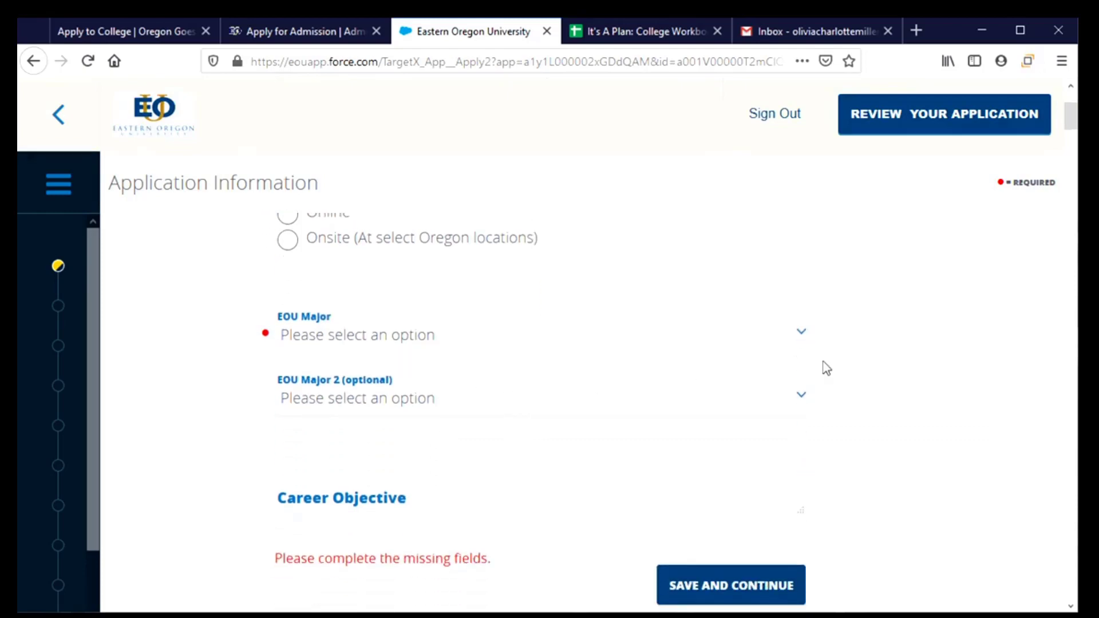
{"action": "left_click", "coordinate": [801, 336]}
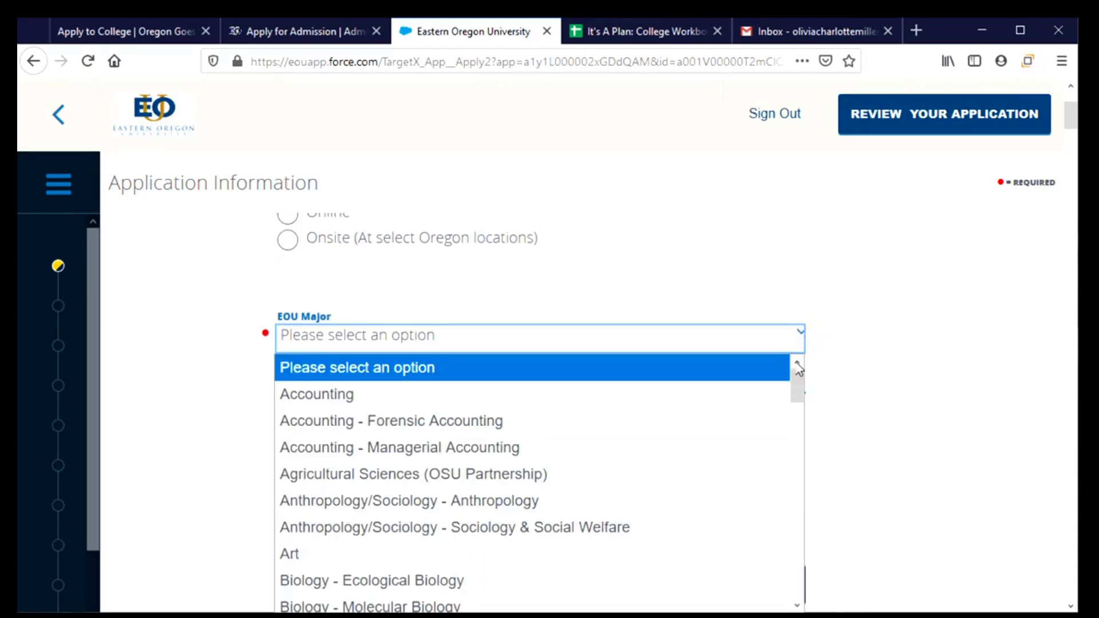
{"action": "left_click_drag", "start_coordinate": [798, 375], "coordinate": [819, 596]}
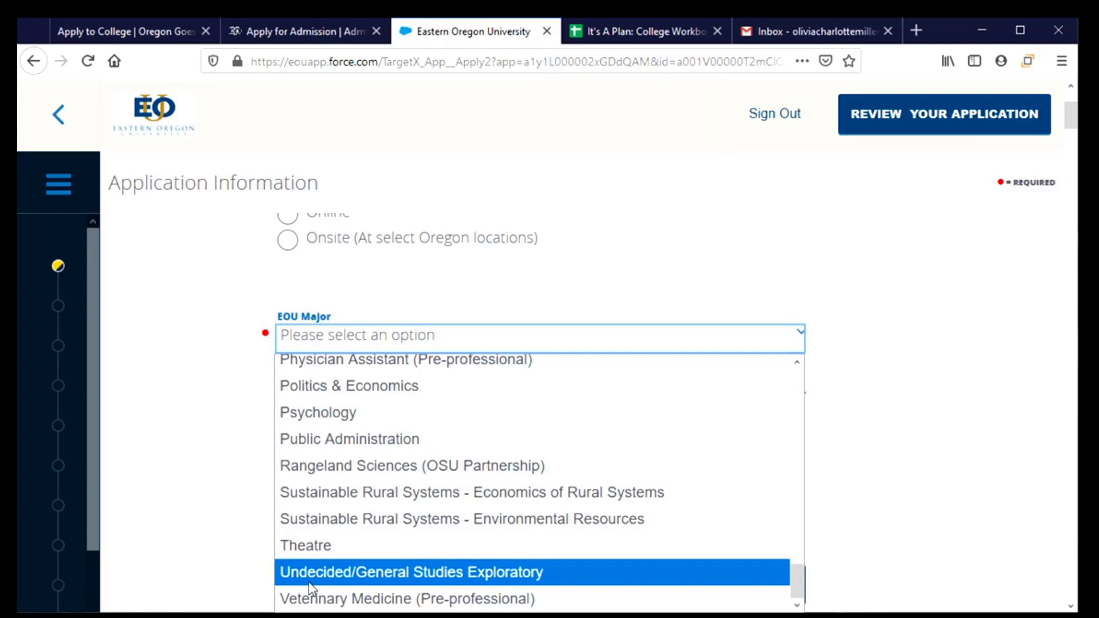
{"action": "left_click", "coordinate": [455, 577]}
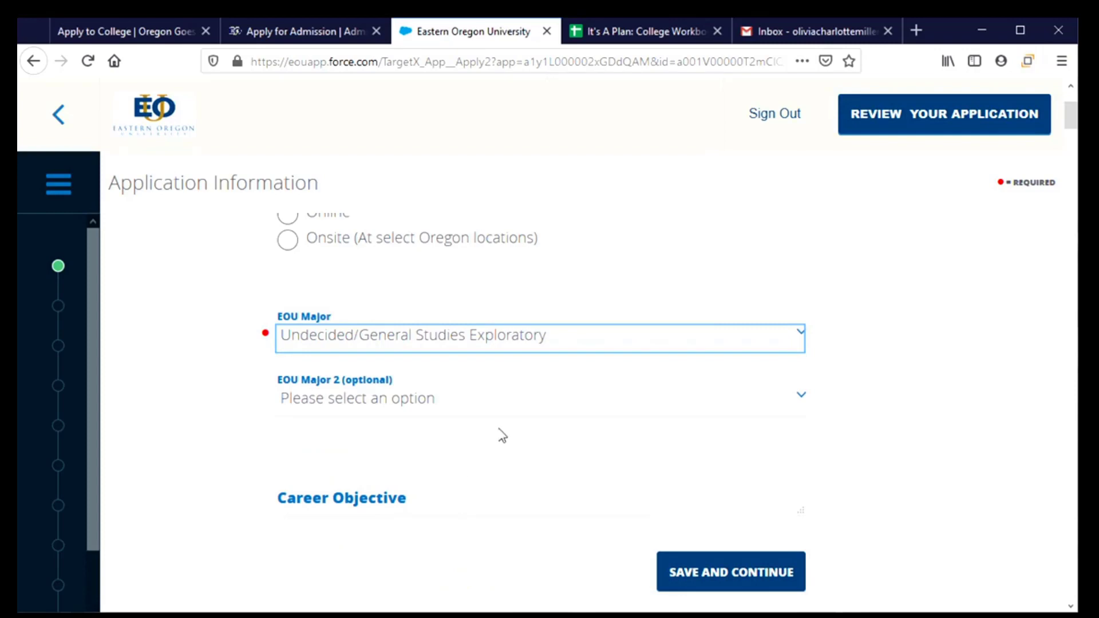
{"action": "scroll", "coordinate": [502, 436], "scroll_direction": "down", "scroll_amount": 2}
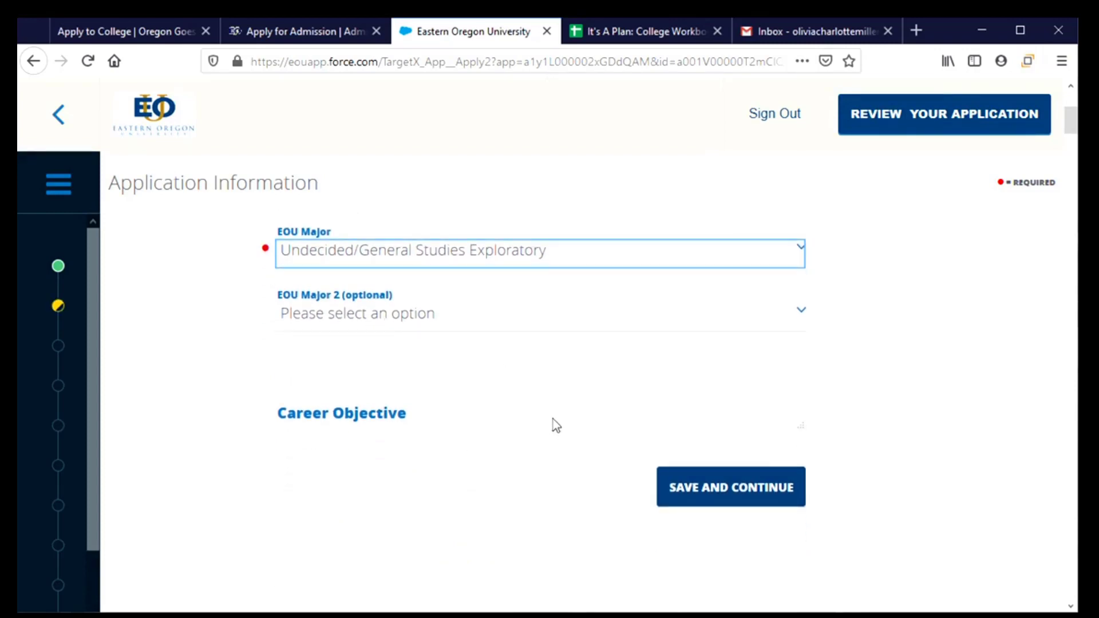
Step: Enter the career objective 'I want to help people in my career' and save
{"action": "left_click", "coordinate": [455, 422]}
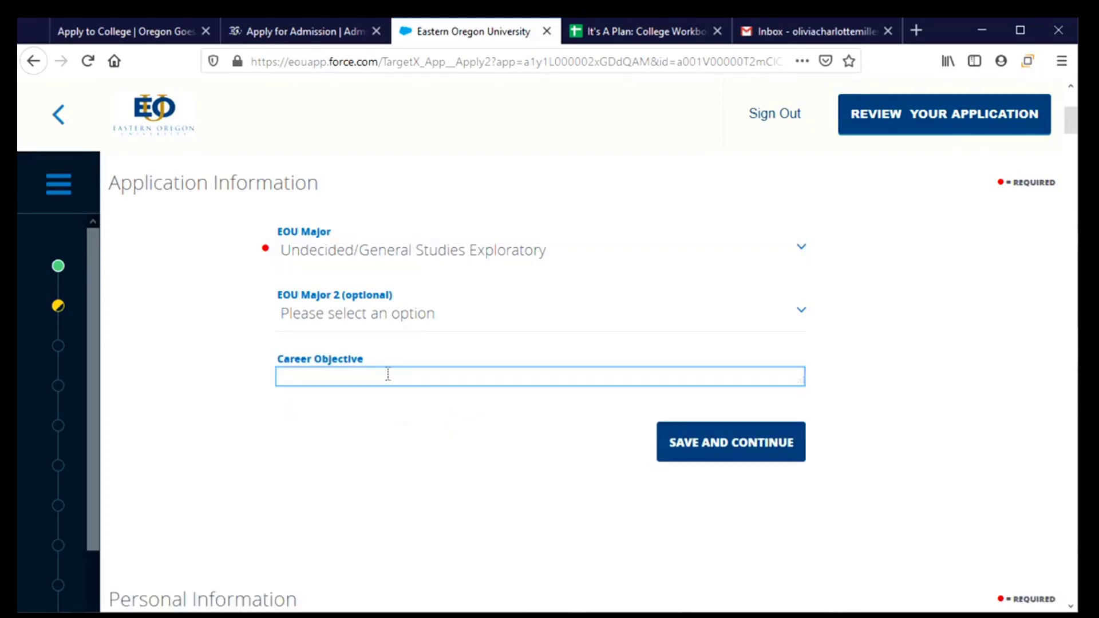
{"action": "type", "text": "I want to plan"}
{"action": "key", "text": "BackSpace"}
{"action": "key", "text": "BackSpace"}
{"action": "key", "text": "BackSpace"}
{"action": "key", "text": "BackSpace"}
{"action": "type", "text": "help people in my career"}
{"action": "left_click", "coordinate": [737, 438]}
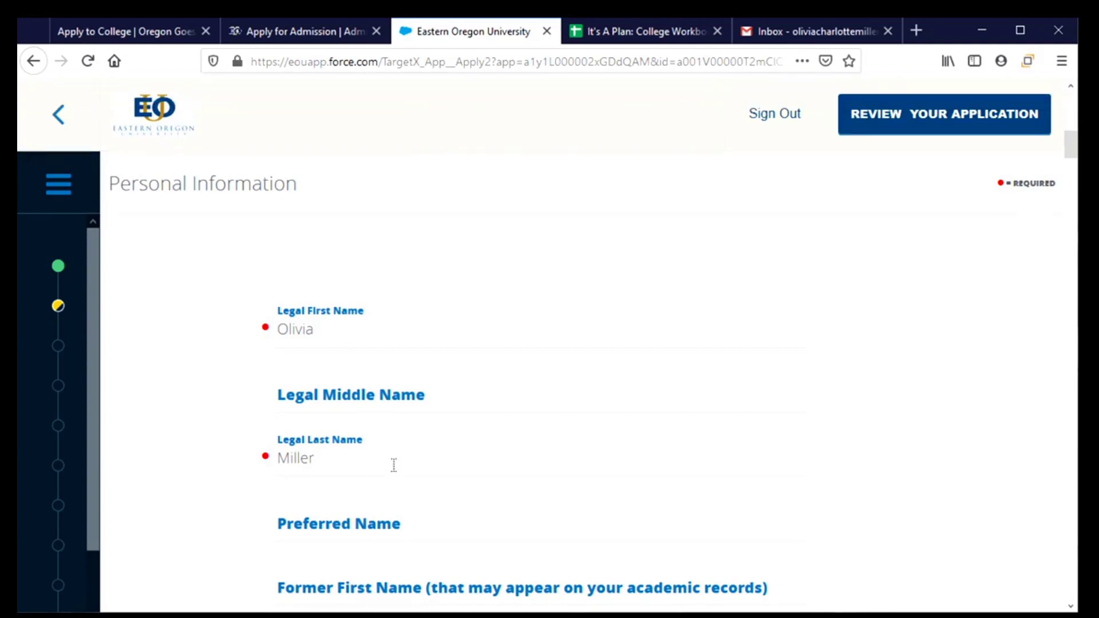
Step: Enter Livvy as the preferred name and leave Former First Name blank
{"action": "left_click", "coordinate": [351, 335]}
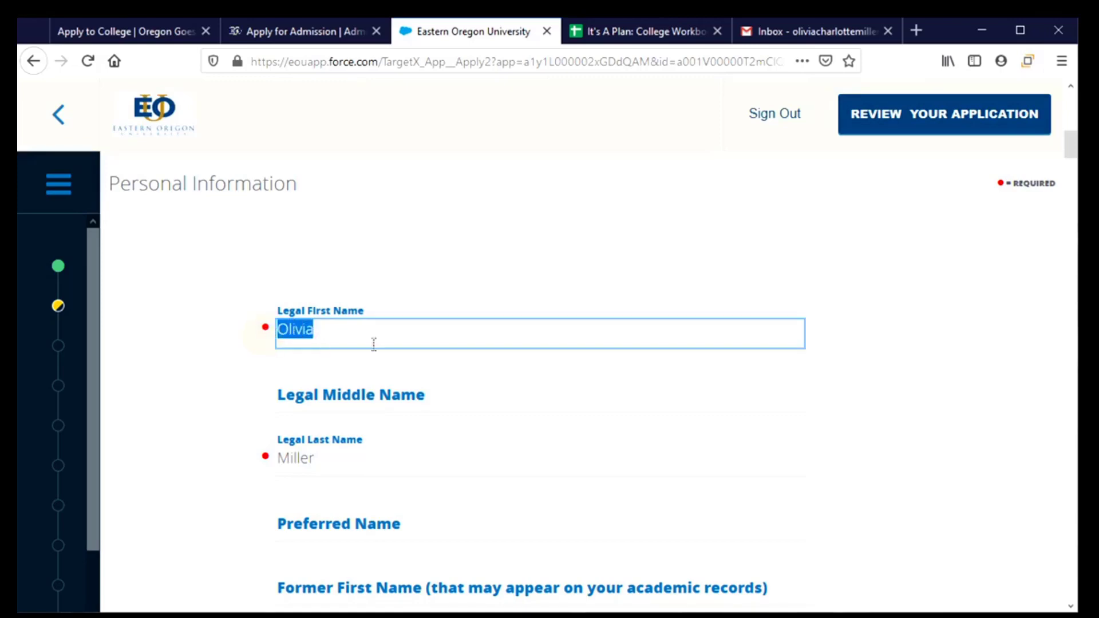
{"action": "left_click", "coordinate": [499, 449]}
{"action": "scroll", "coordinate": [475, 449], "scroll_direction": "down", "scroll_amount": 5}
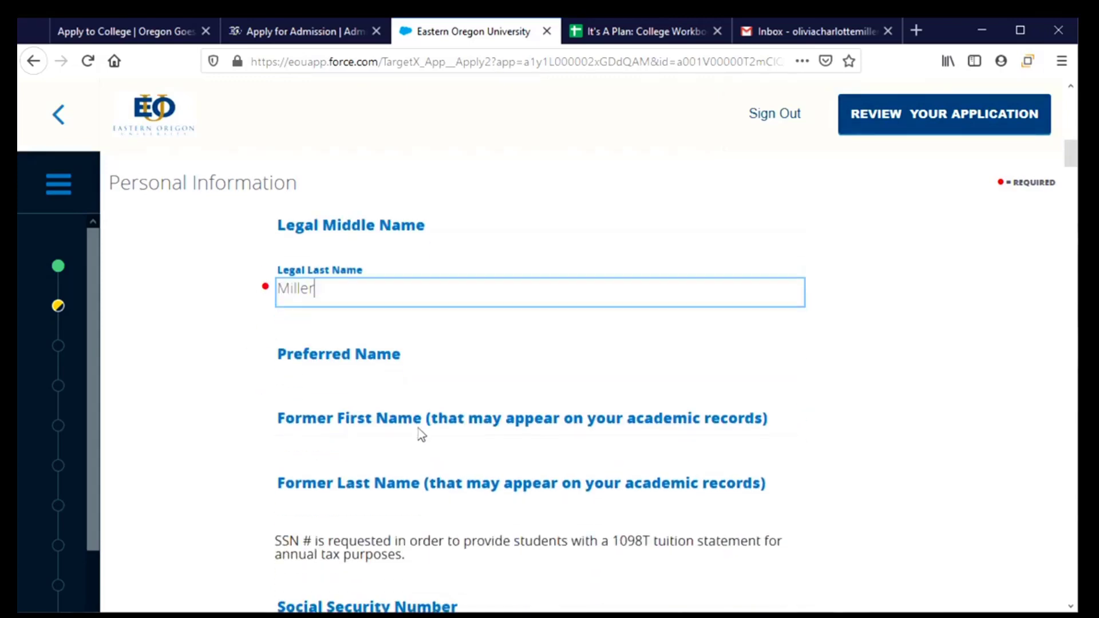
{"action": "left_click", "coordinate": [404, 368]}
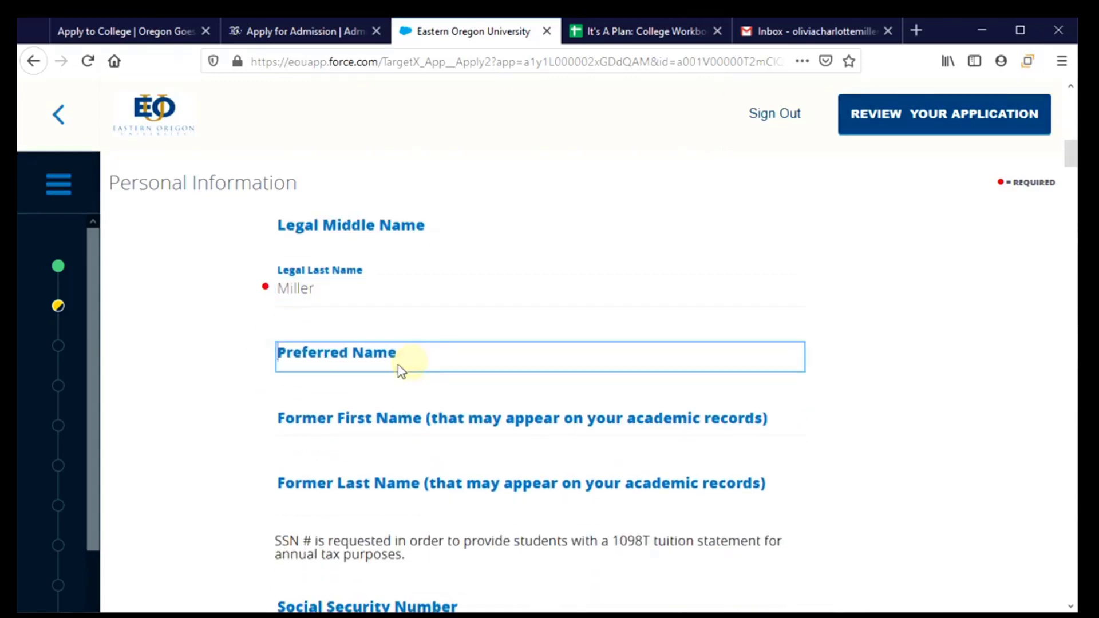
{"action": "type", "text": "Livvy"}
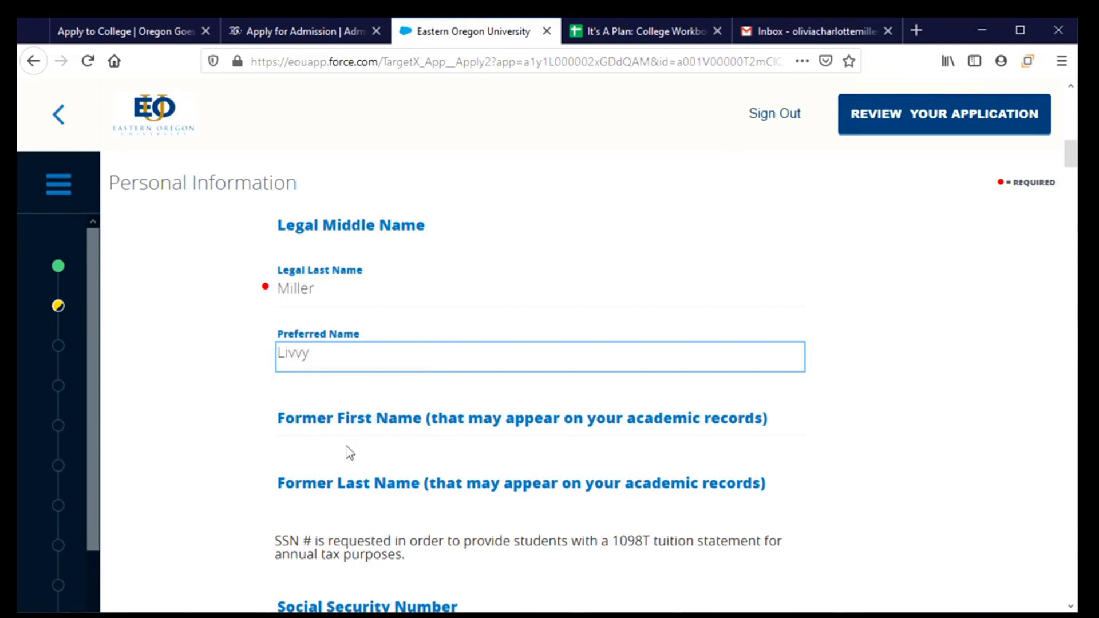
{"action": "left_click", "coordinate": [337, 433]}
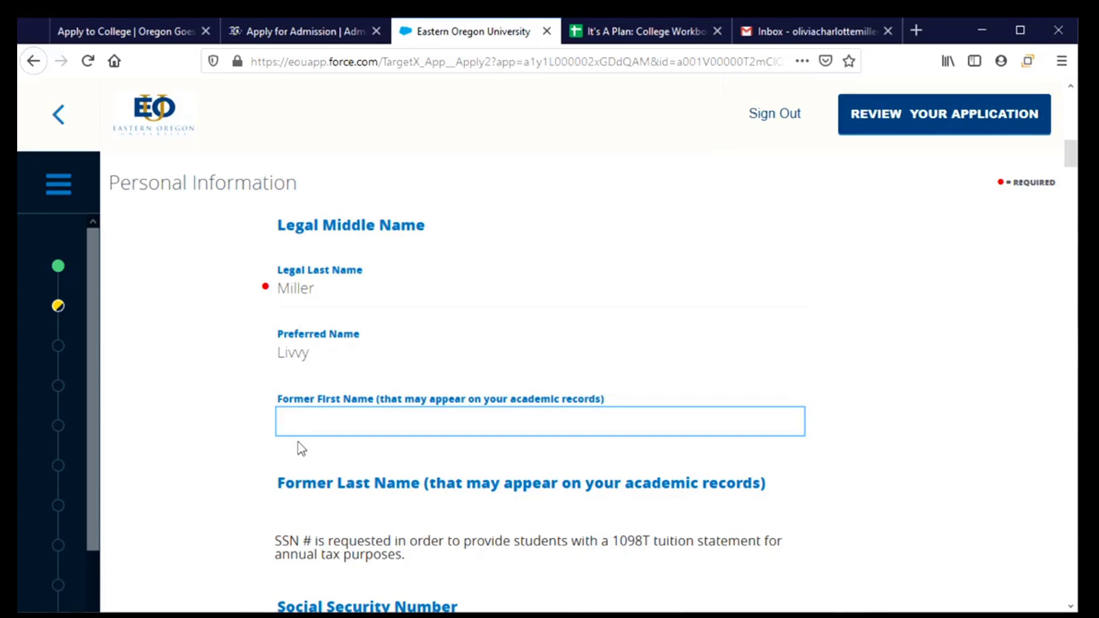
{"action": "left_click", "coordinate": [338, 516]}
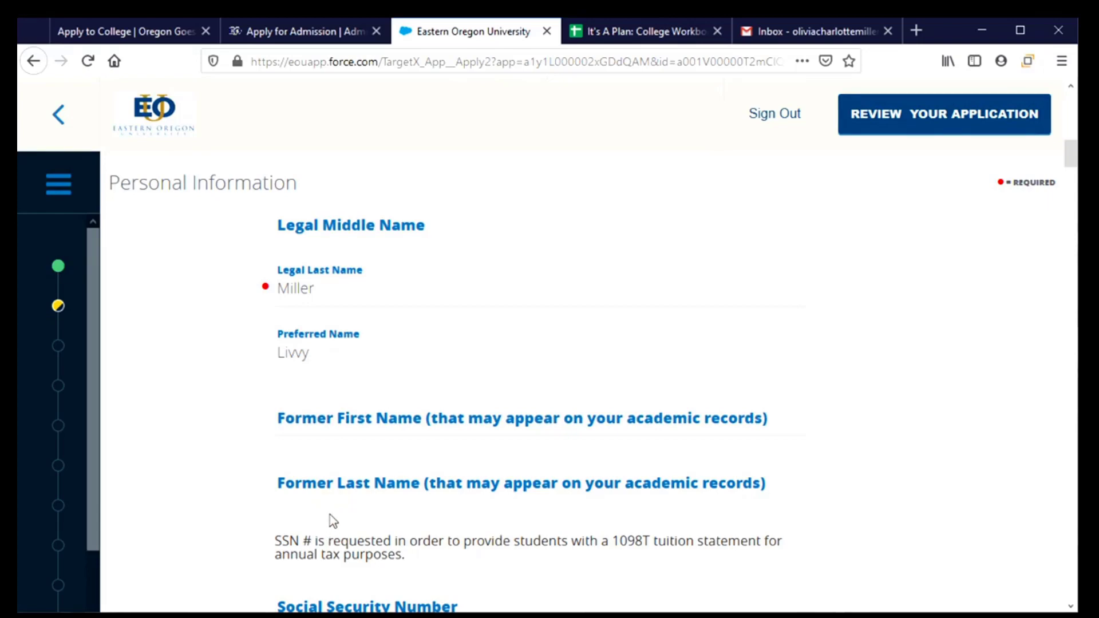
{"action": "scroll", "coordinate": [330, 515], "scroll_direction": "down", "scroll_amount": 2}
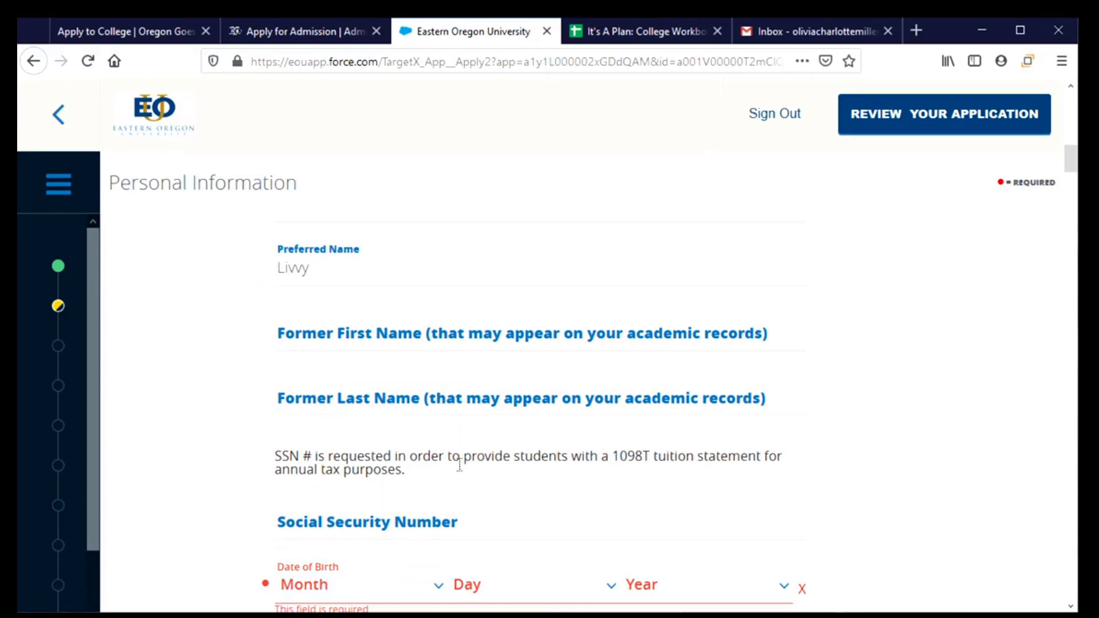
{"action": "scroll", "coordinate": [467, 459], "scroll_direction": "down", "scroll_amount": 4}
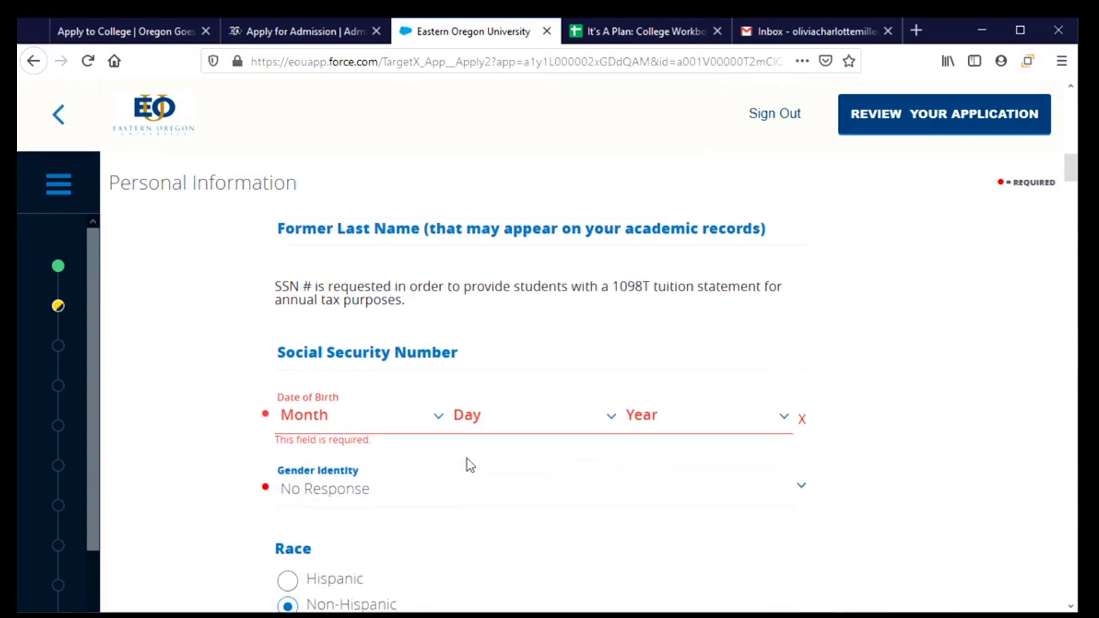
Step: Enter the Social Security number and a birth date of Jan 3, 2003
{"action": "left_click", "coordinate": [482, 355]}
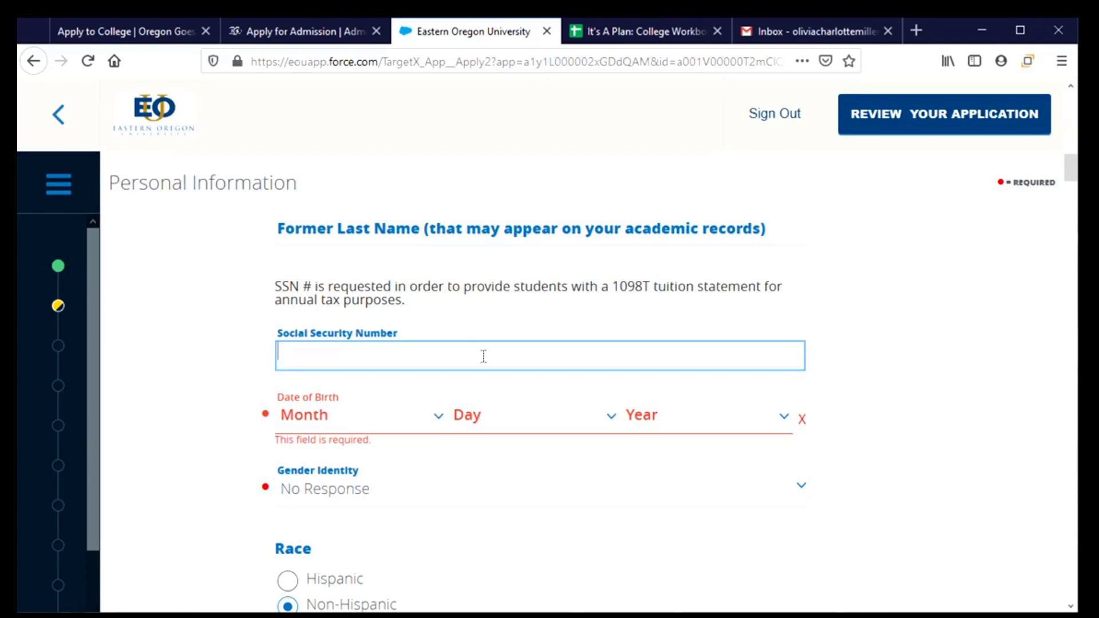
{"action": "type", "text": "123456789"}
{"action": "left_click", "coordinate": [316, 427]}
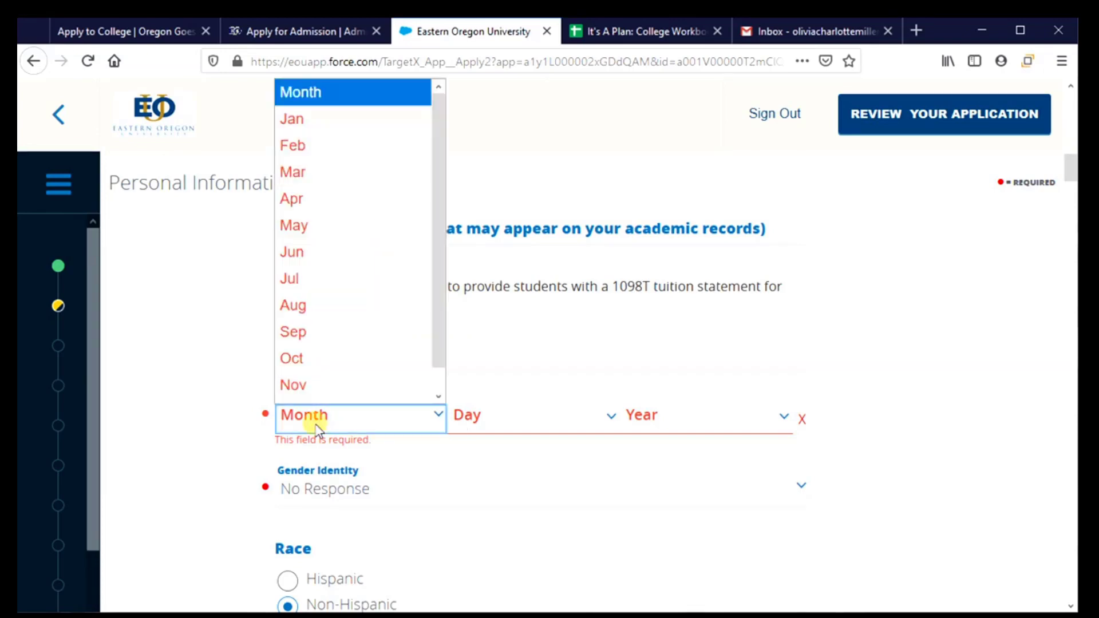
{"action": "left_click", "coordinate": [314, 121]}
{"action": "left_click", "coordinate": [500, 422]}
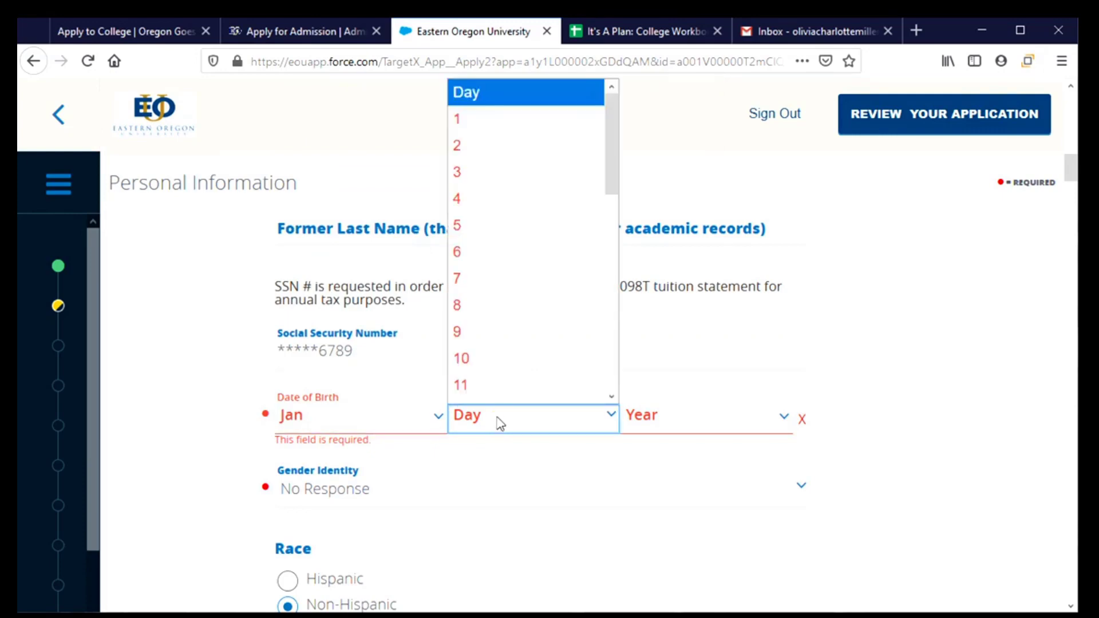
{"action": "left_click", "coordinate": [487, 166]}
{"action": "left_click", "coordinate": [669, 413]}
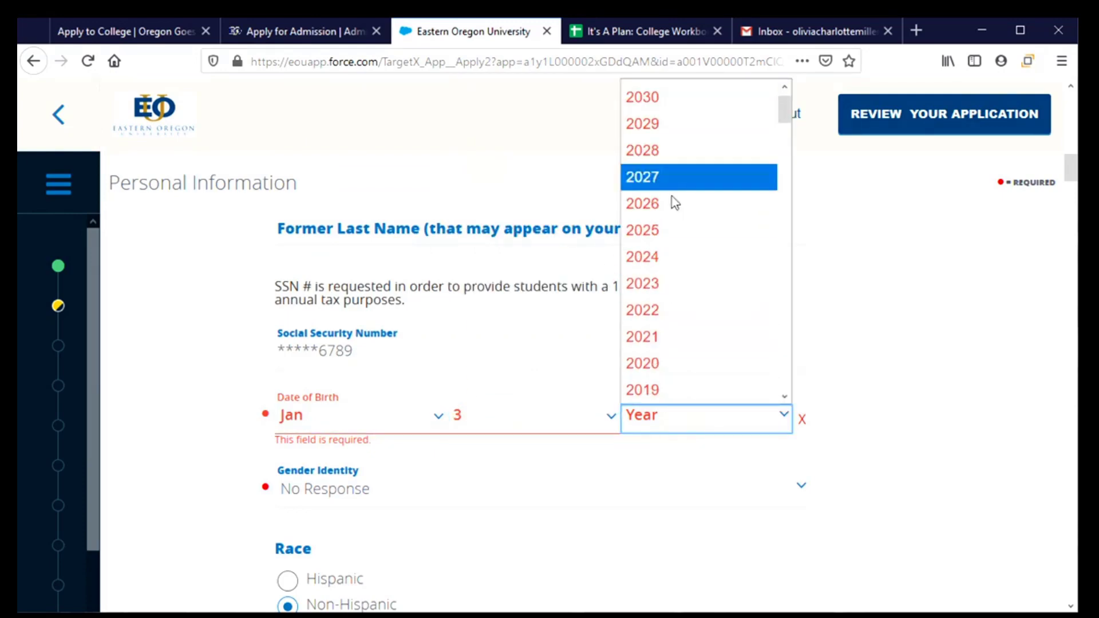
{"action": "scroll", "coordinate": [670, 251], "scroll_direction": "down", "scroll_amount": 7}
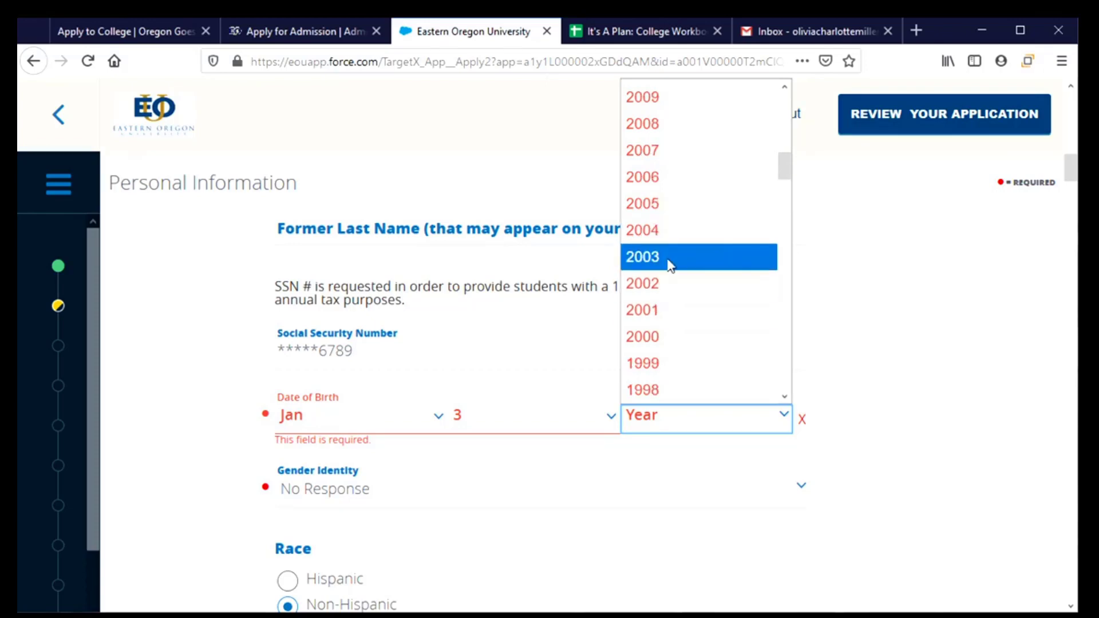
{"action": "left_click", "coordinate": [671, 258]}
Step: Set gender identity to Female
{"action": "left_click", "coordinate": [344, 489]}
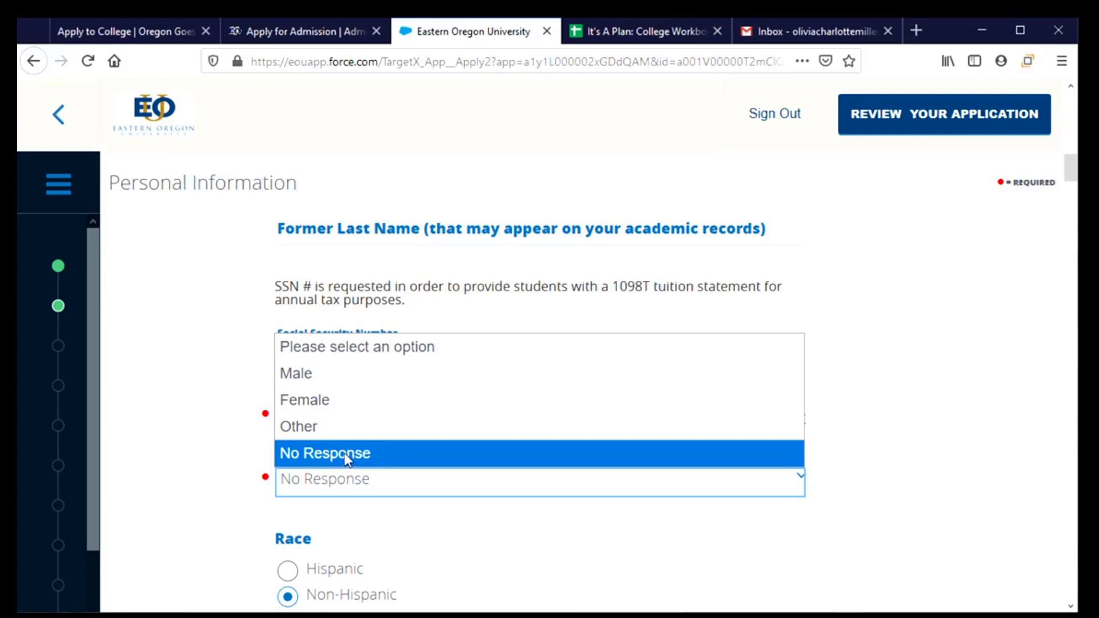
{"action": "left_click", "coordinate": [347, 407]}
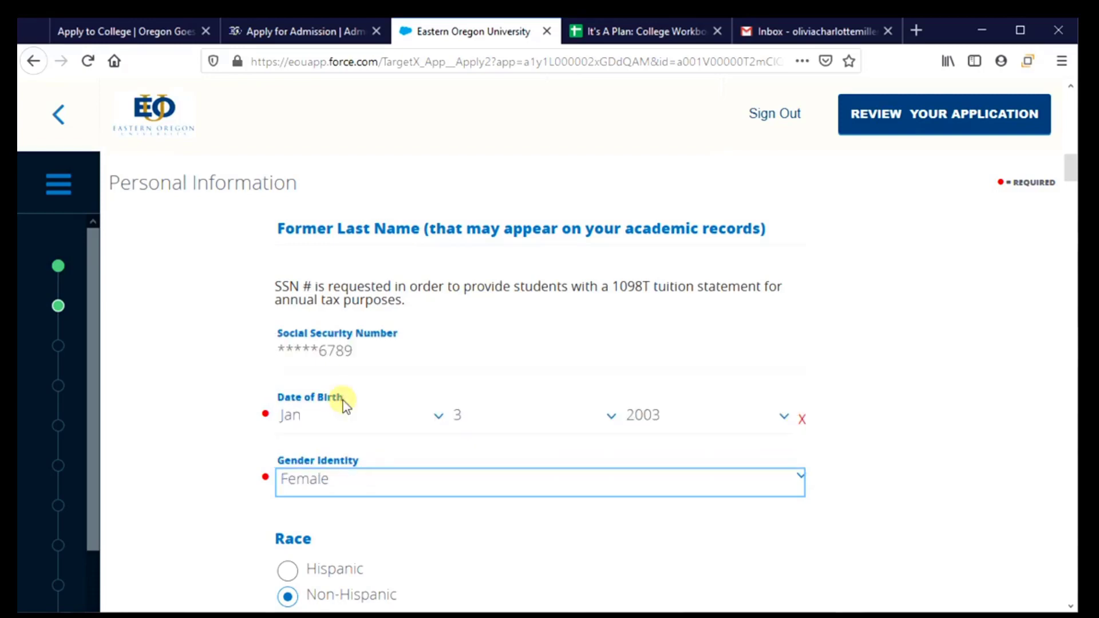
{"action": "scroll", "coordinate": [486, 515], "scroll_direction": "down", "scroll_amount": 5}
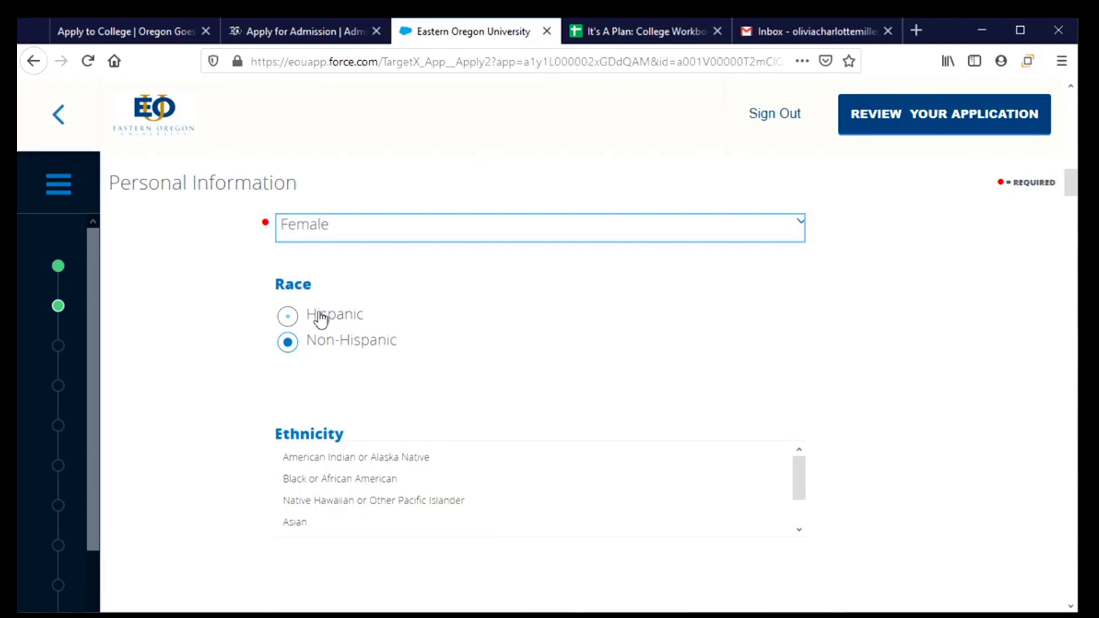
{"action": "scroll", "coordinate": [446, 380], "scroll_direction": "up", "scroll_amount": 3}
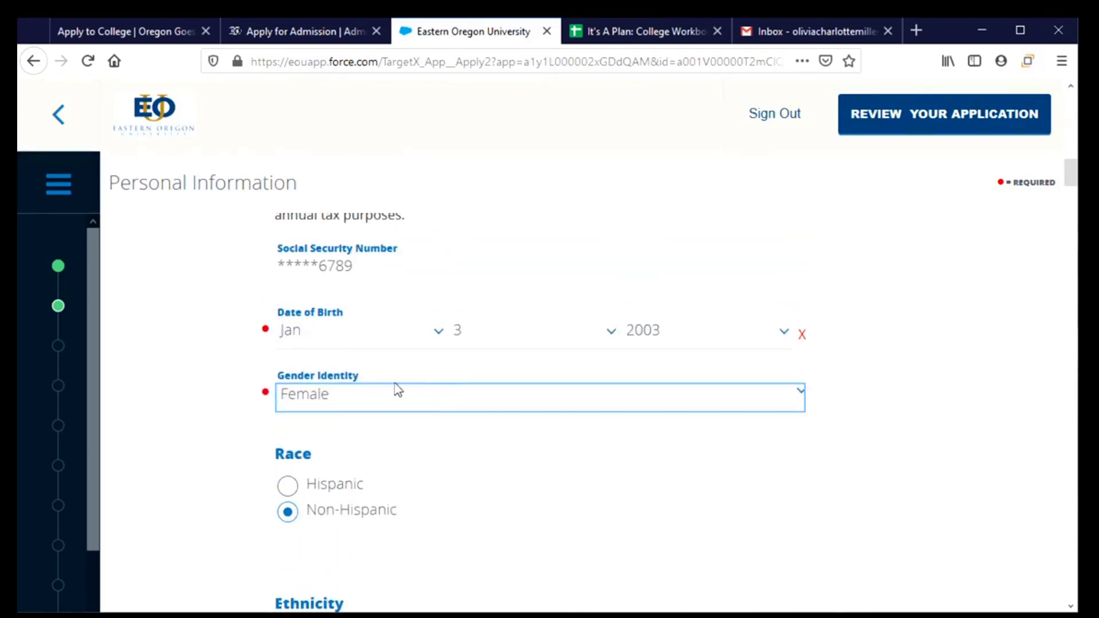
{"action": "scroll", "coordinate": [395, 390], "scroll_direction": "up", "scroll_amount": 2}
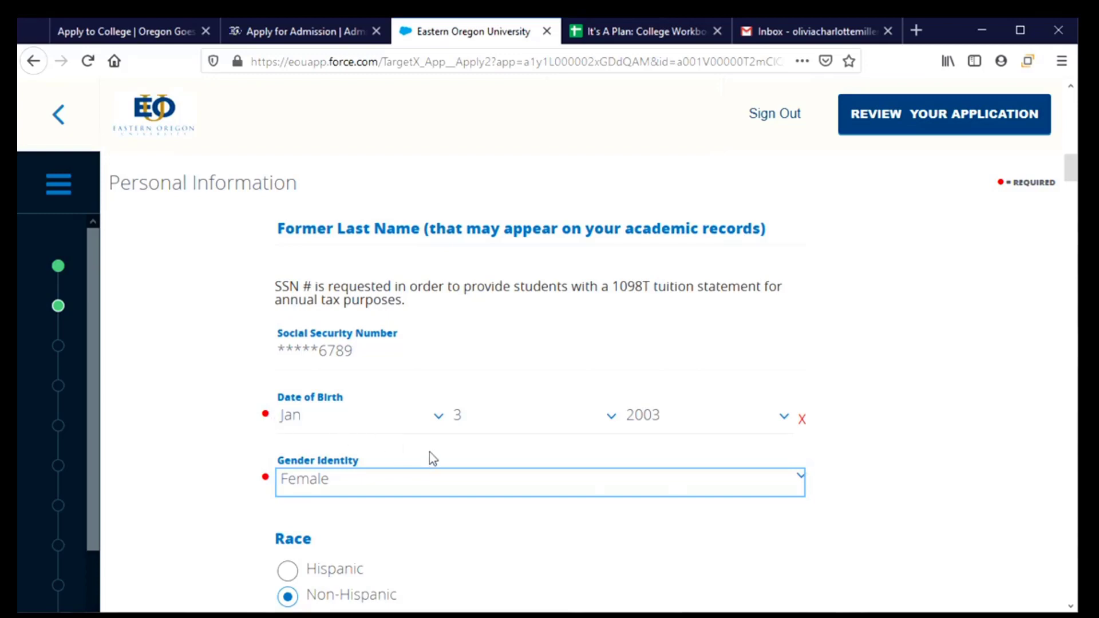
{"action": "left_click", "coordinate": [655, 485]}
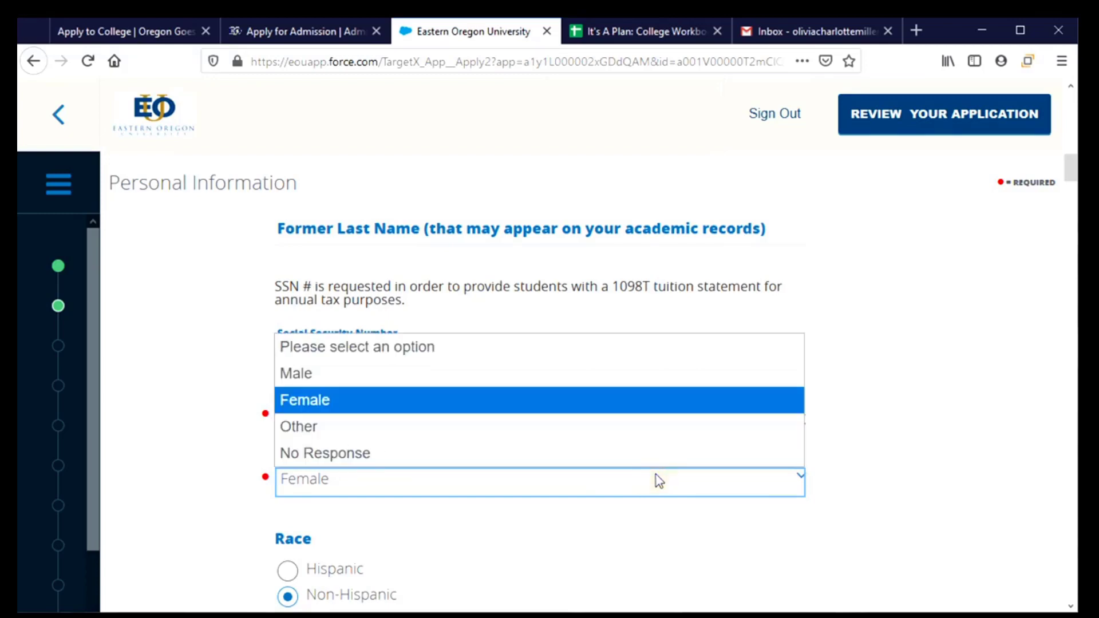
{"action": "left_click", "coordinate": [518, 483]}
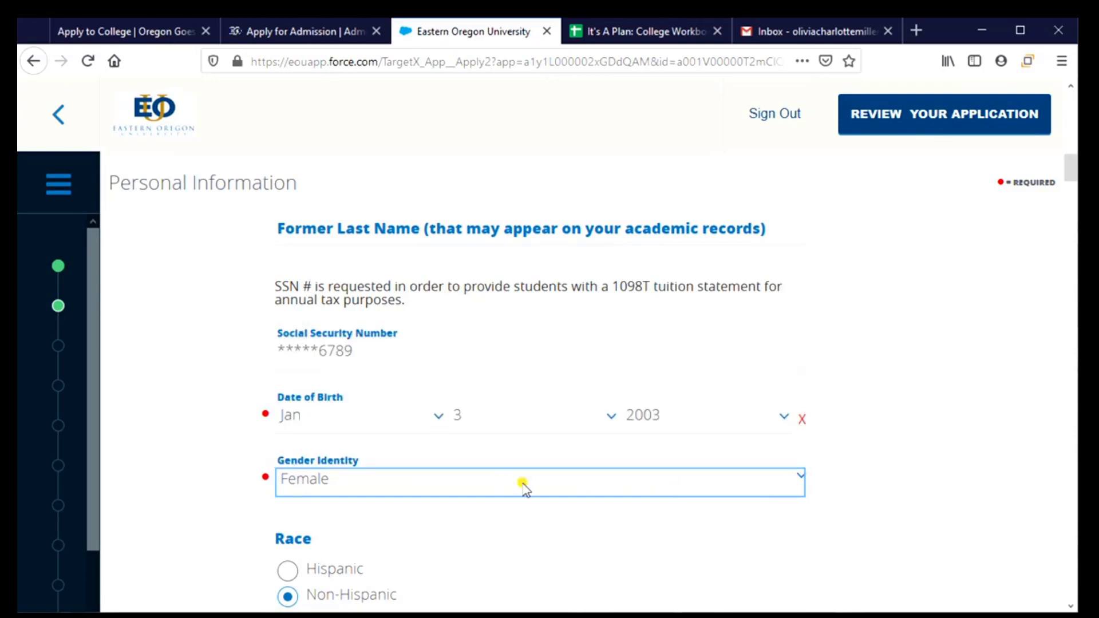
{"action": "scroll", "coordinate": [518, 487], "scroll_direction": "down", "scroll_amount": 3}
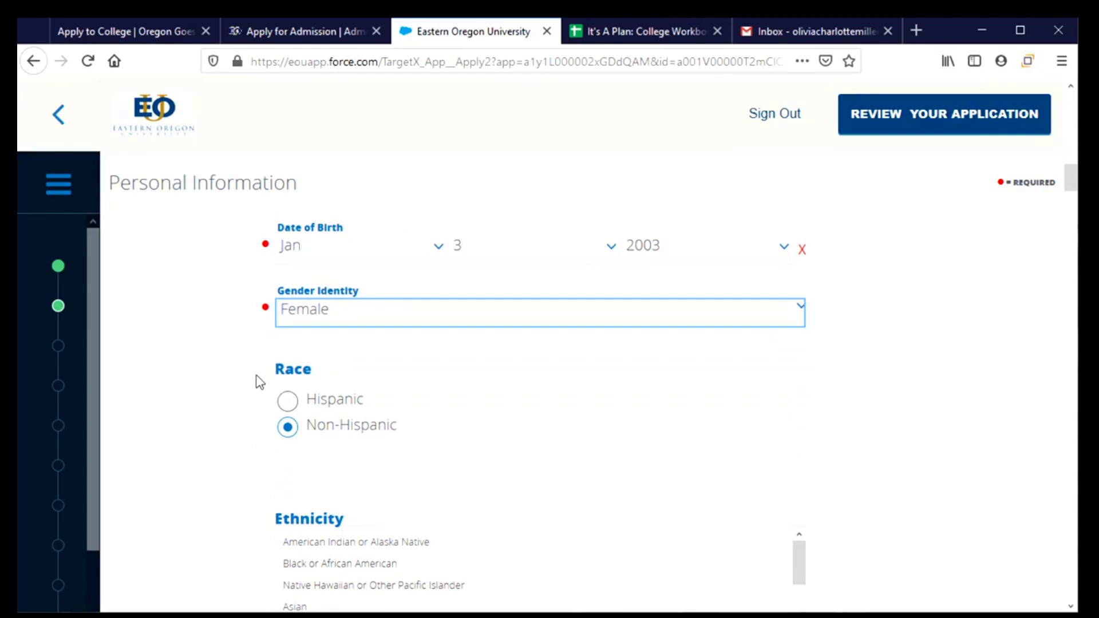
{"action": "scroll", "coordinate": [468, 422], "scroll_direction": "down", "scroll_amount": 3}
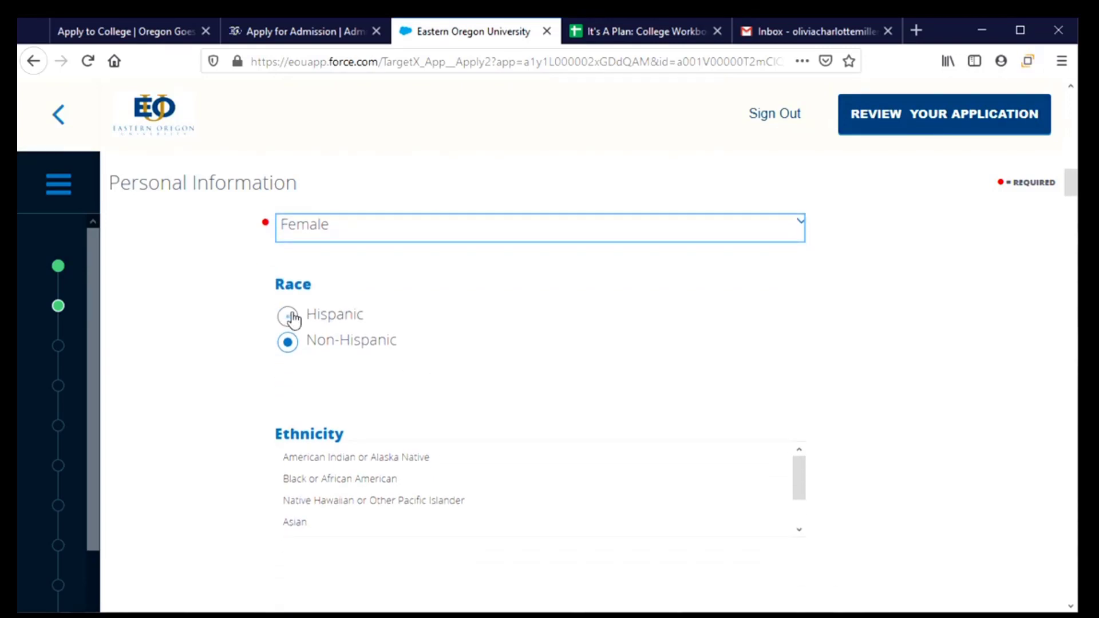
Step: Mark race as Hispanic, choose Hispanic or Latino ethnicity, and save the page
{"action": "left_click", "coordinate": [288, 317]}
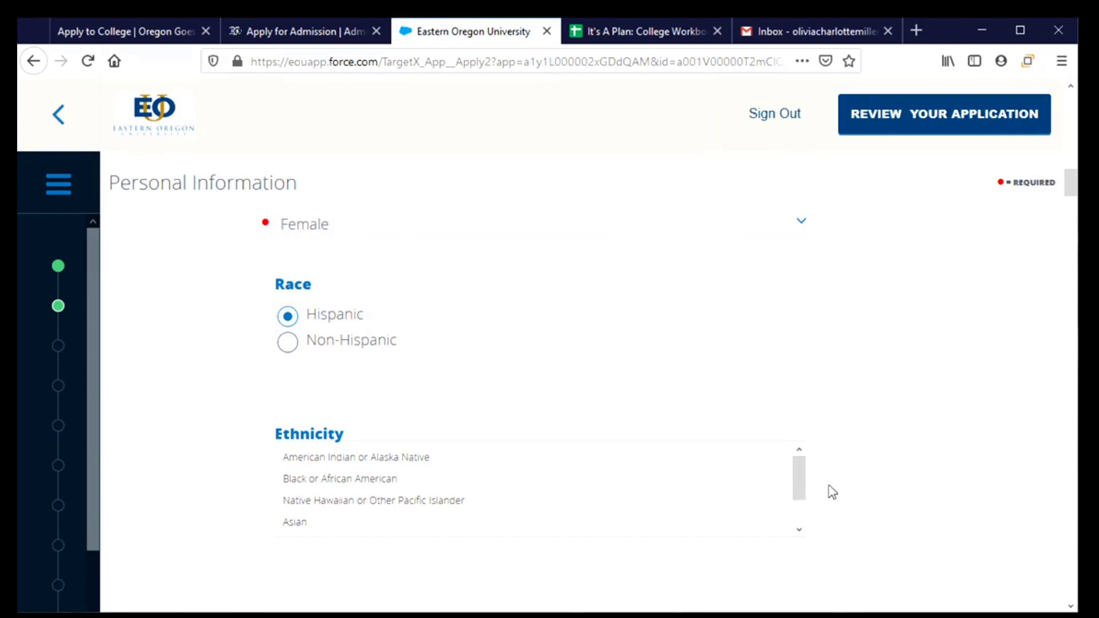
{"action": "left_click_drag", "start_coordinate": [805, 484], "coordinate": [799, 512]}
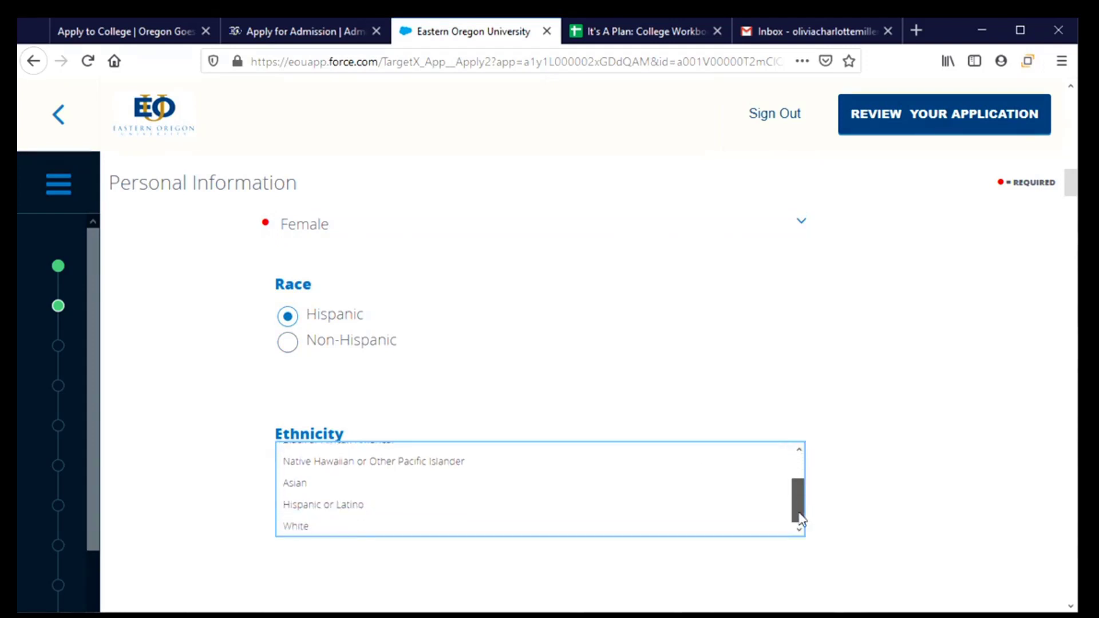
{"action": "left_click", "coordinate": [376, 526]}
{"action": "left_click", "coordinate": [375, 507]}
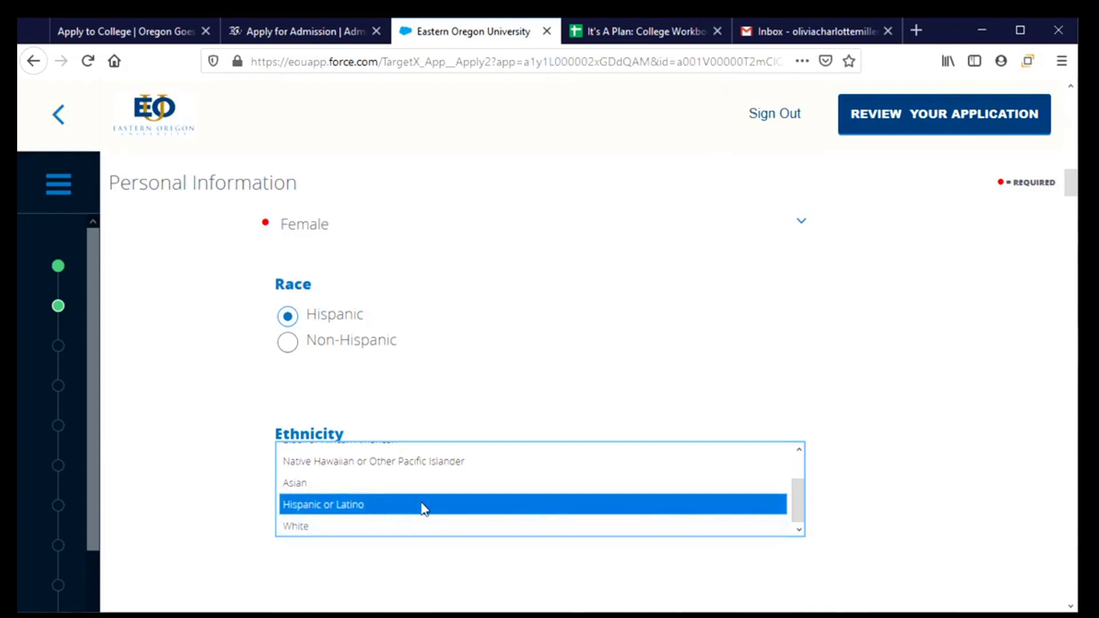
{"action": "scroll", "coordinate": [842, 524], "scroll_direction": "down", "scroll_amount": 5}
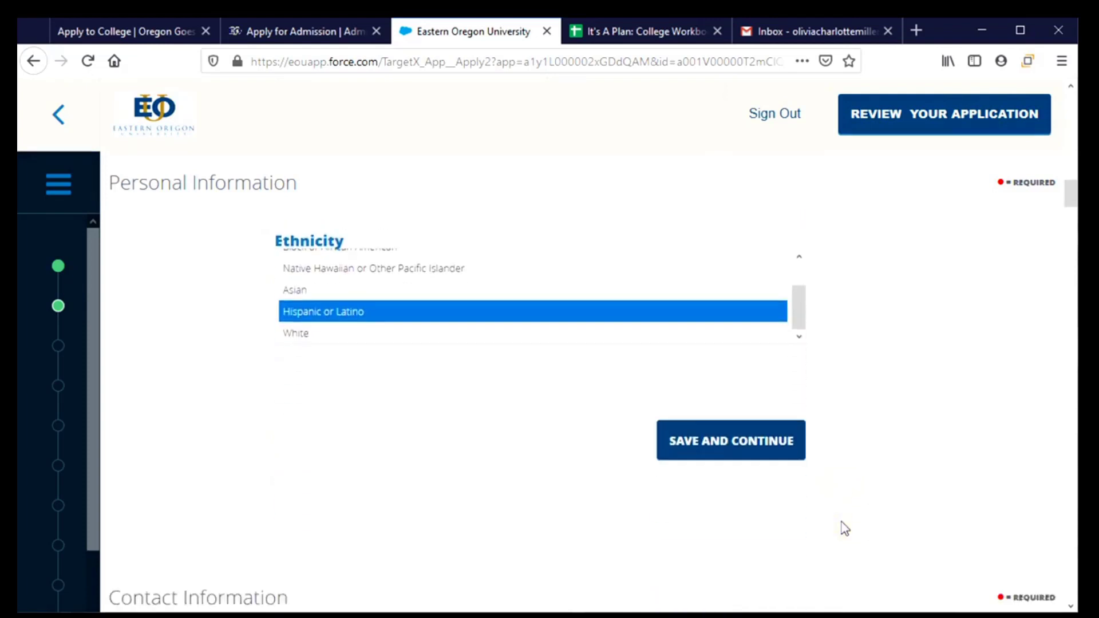
{"action": "left_click", "coordinate": [754, 391]}
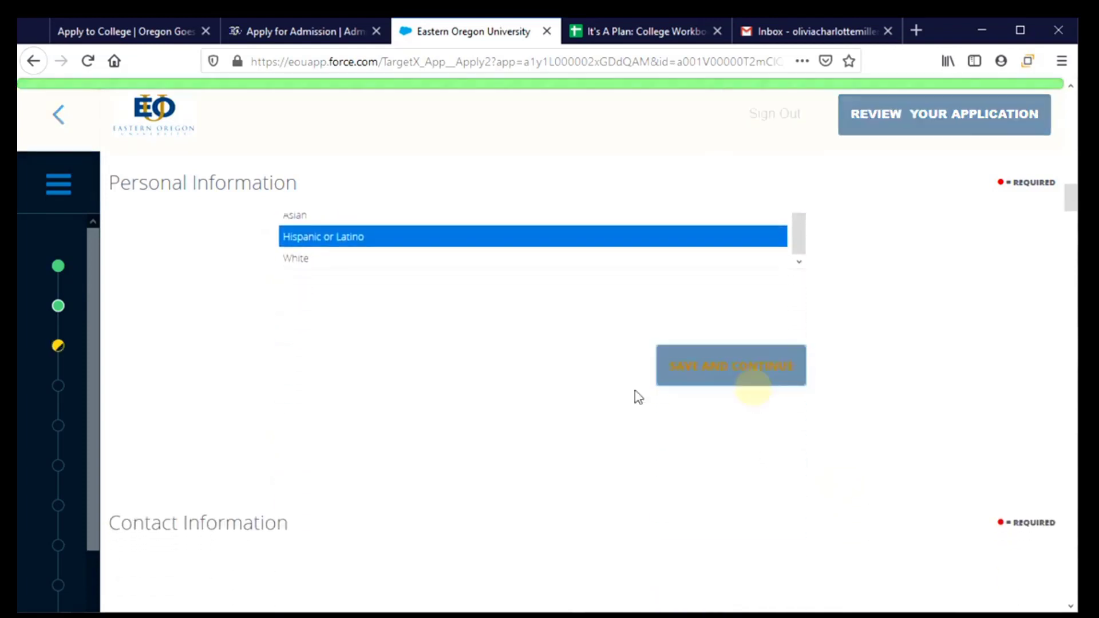
Step: Choose United States as the mailing country
{"action": "scroll", "coordinate": [429, 451], "scroll_direction": "down", "scroll_amount": 1}
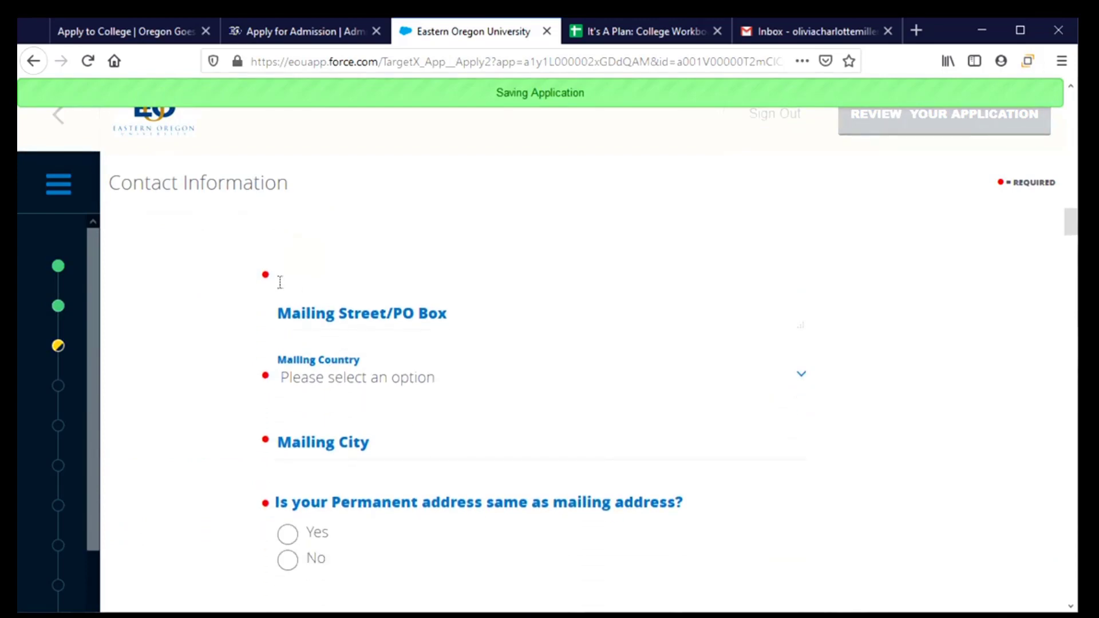
{"action": "left_click", "coordinate": [278, 282]}
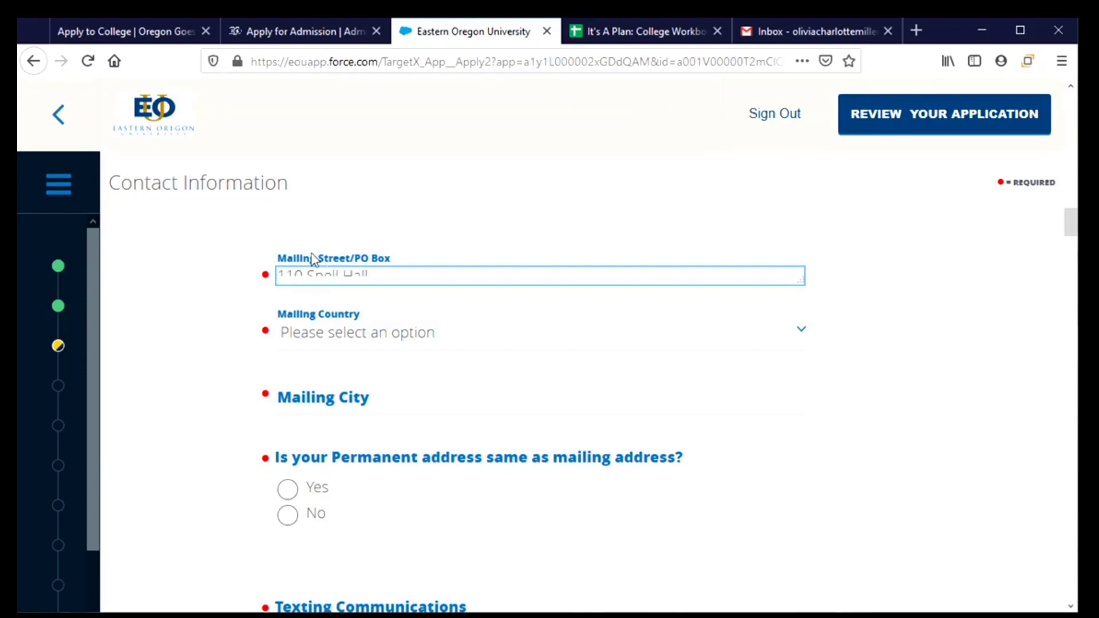
{"action": "left_click", "coordinate": [390, 300]}
{"action": "left_click", "coordinate": [402, 274]}
{"action": "left_click_drag", "start_coordinate": [803, 282], "coordinate": [814, 309]}
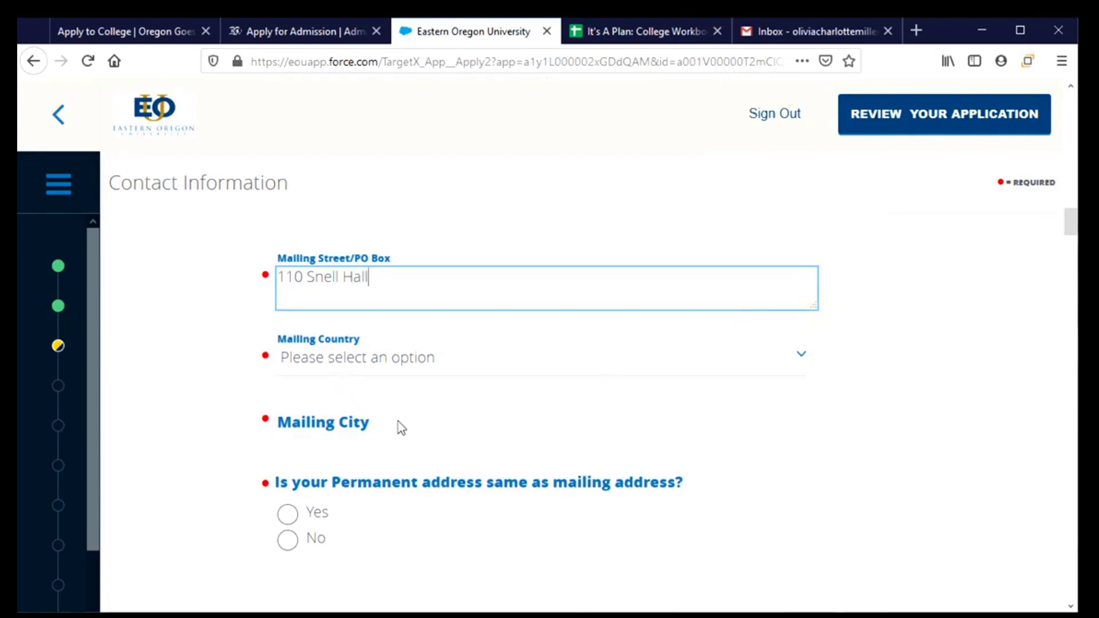
{"action": "left_click", "coordinate": [415, 366]}
{"action": "scroll", "coordinate": [410, 299], "scroll_direction": "down", "scroll_amount": 8}
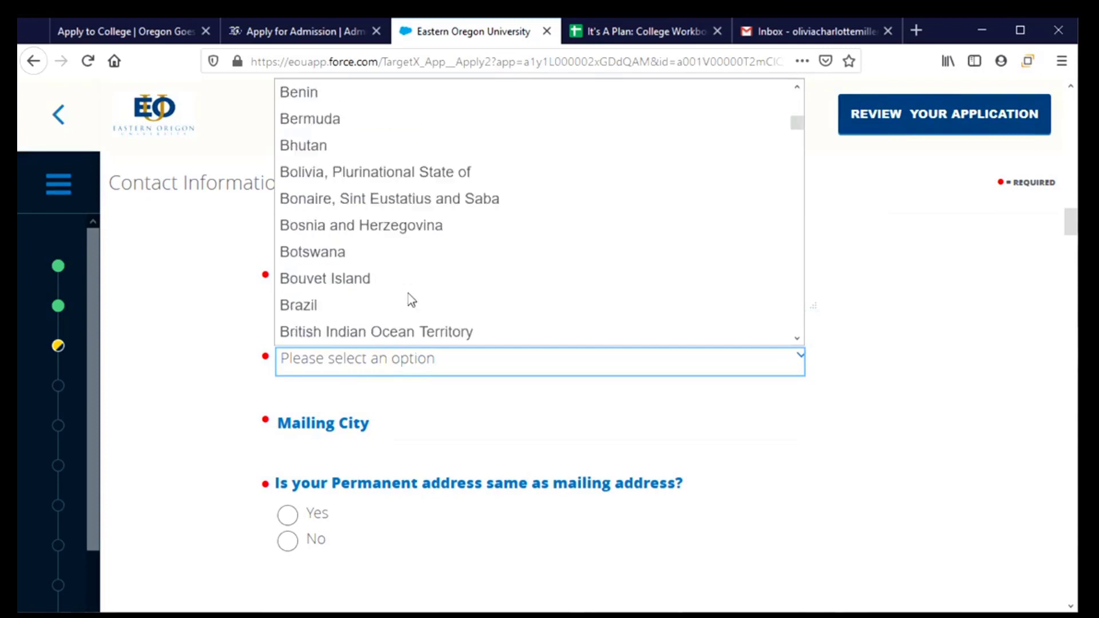
{"action": "scroll", "coordinate": [409, 299], "scroll_direction": "down", "scroll_amount": 12}
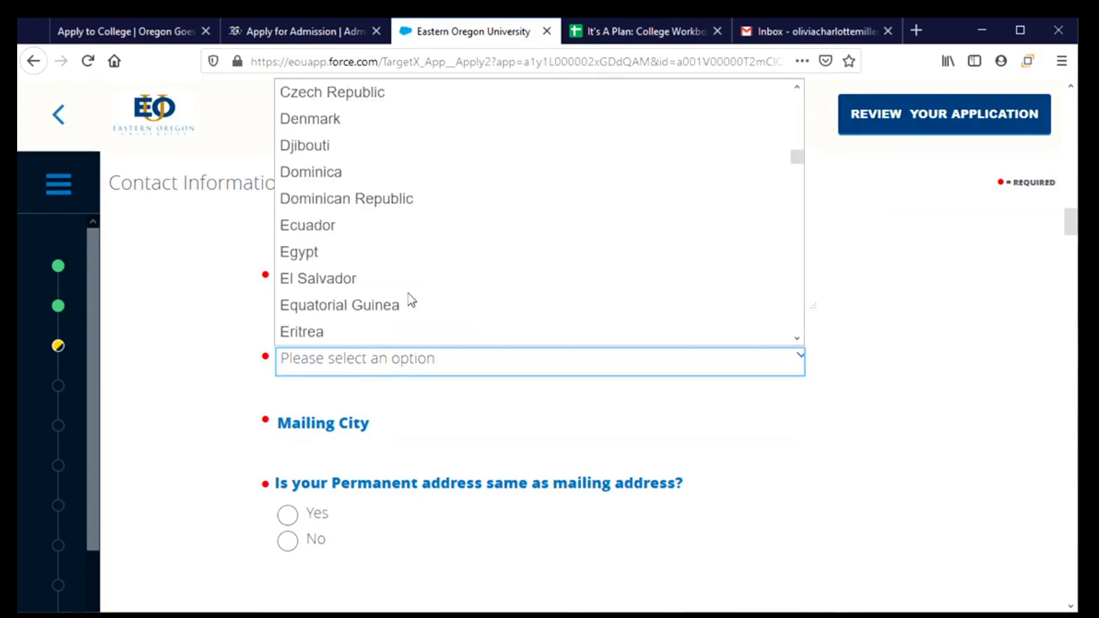
{"action": "scroll", "coordinate": [408, 293], "scroll_direction": "down", "scroll_amount": 17}
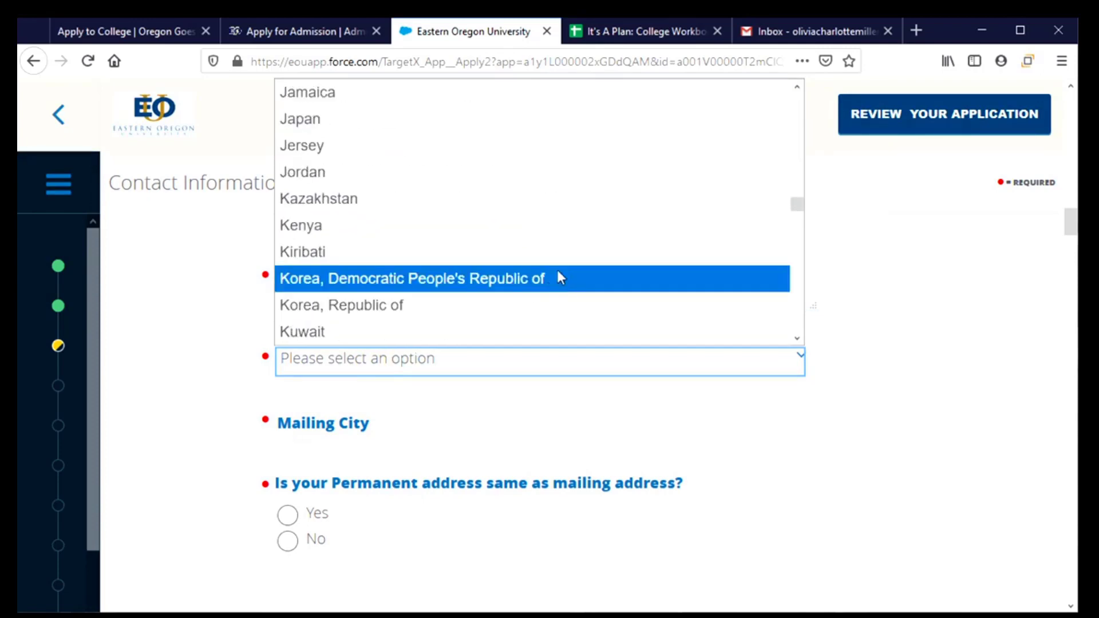
{"action": "left_click_drag", "start_coordinate": [798, 206], "coordinate": [801, 322]}
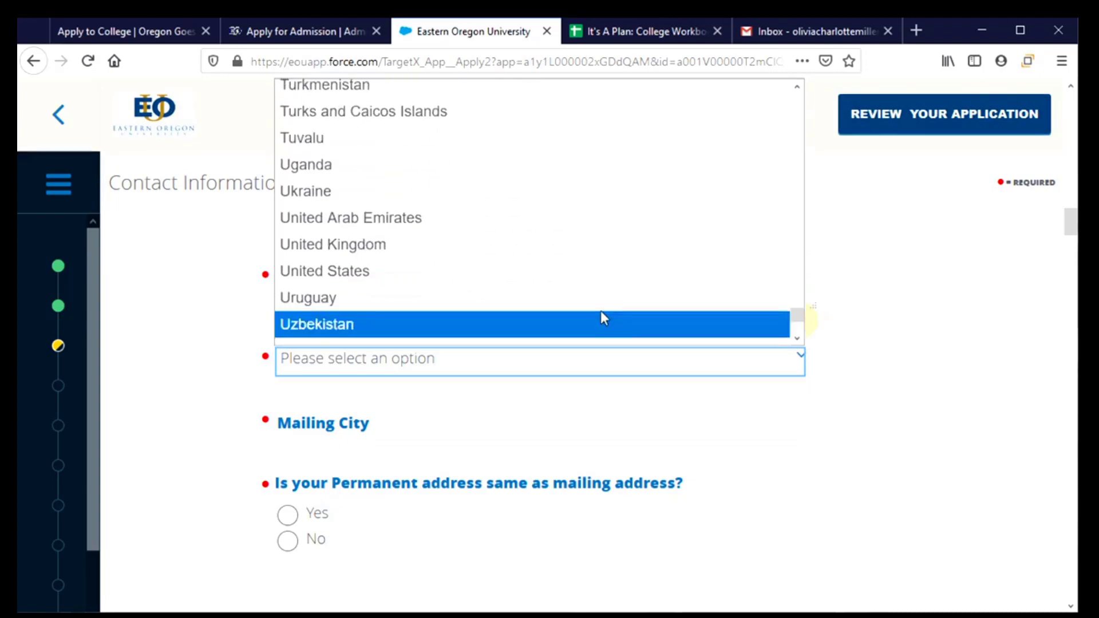
{"action": "left_click", "coordinate": [466, 272]}
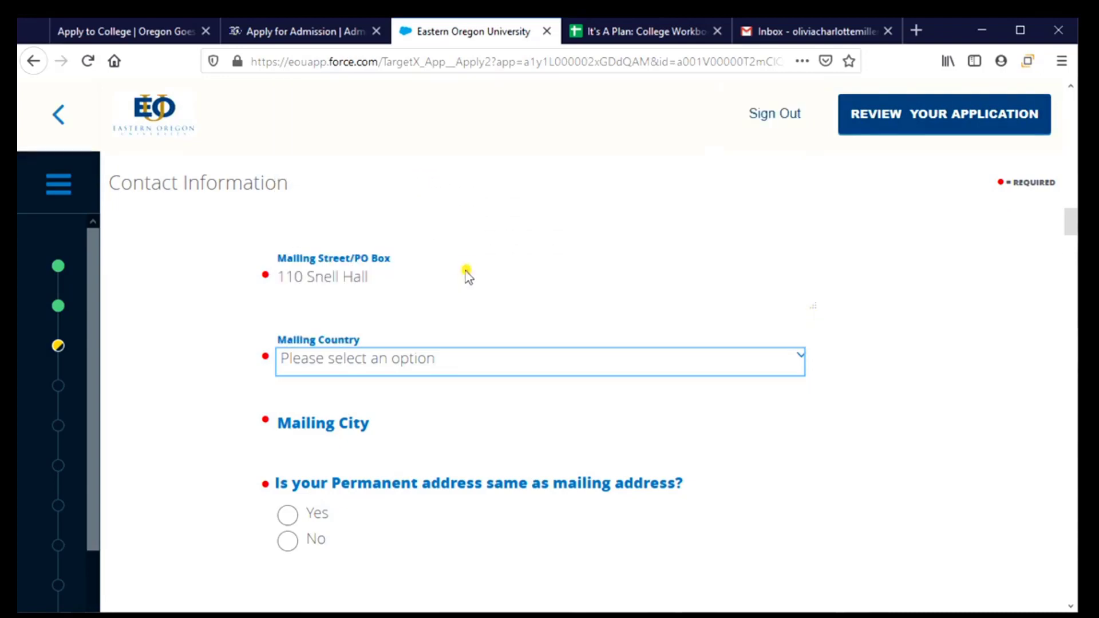
Step: Enter the mailing city, choose Oregon as the state, and enter the zip code
{"action": "left_click", "coordinate": [600, 433]}
{"action": "type", "text": "C"}
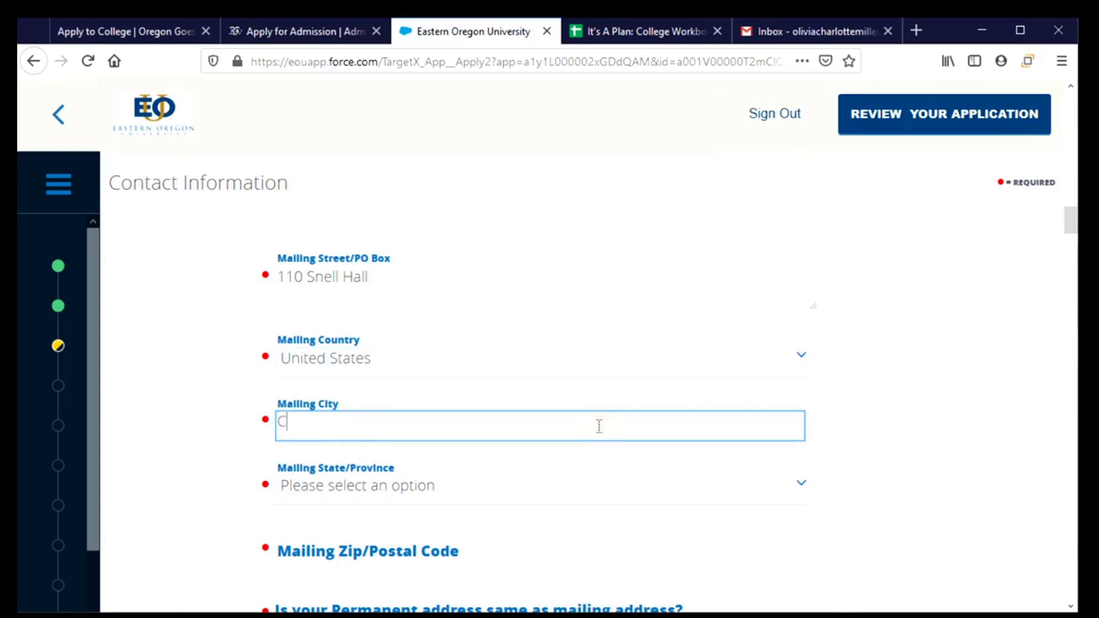
{"action": "type", "text": "orvallis"}
{"action": "left_click", "coordinate": [618, 483]}
{"action": "scroll", "coordinate": [465, 458], "scroll_direction": "down", "scroll_amount": 1}
{"action": "scroll", "coordinate": [465, 458], "scroll_direction": "down", "scroll_amount": 17}
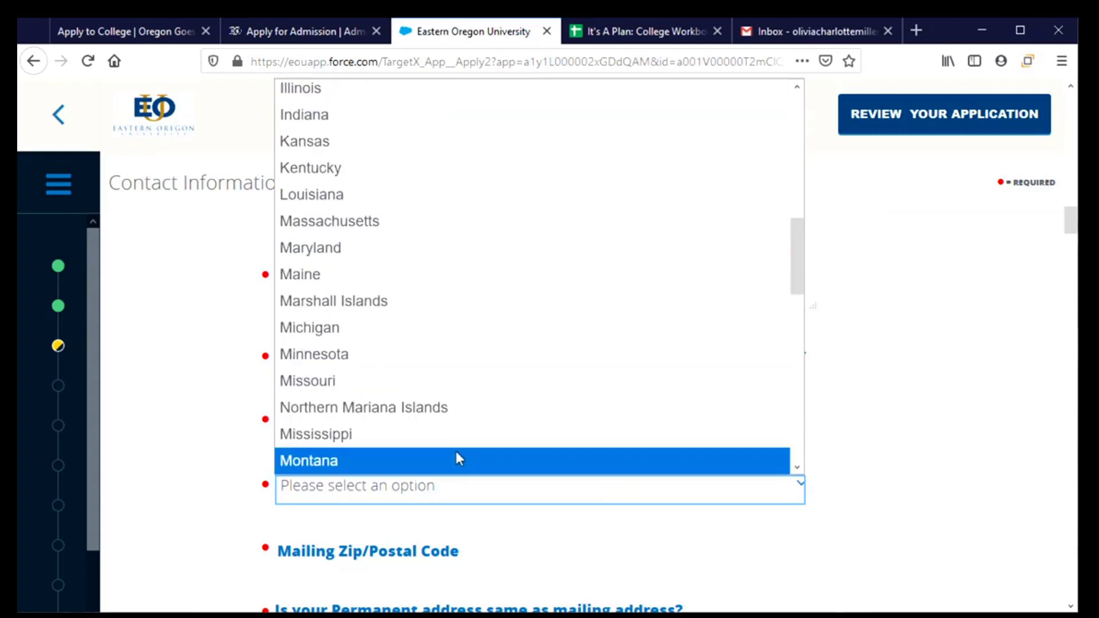
{"action": "scroll", "coordinate": [457, 457], "scroll_direction": "up", "scroll_amount": 1}
{"action": "scroll", "coordinate": [429, 401], "scroll_direction": "up", "scroll_amount": 1}
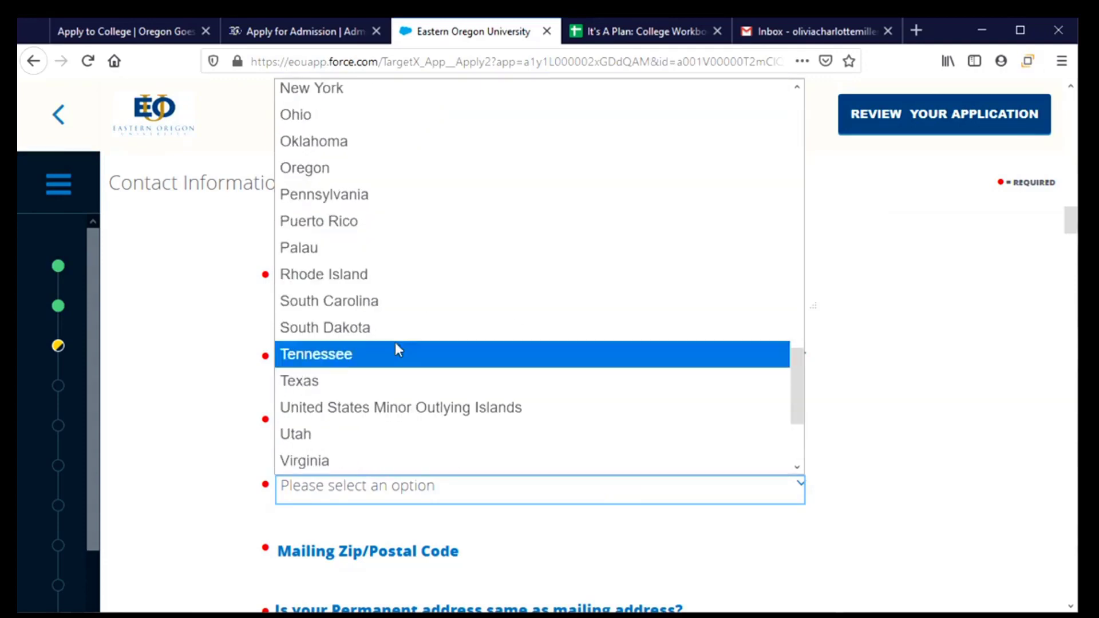
{"action": "left_click", "coordinate": [387, 174]}
{"action": "left_click", "coordinate": [595, 567]}
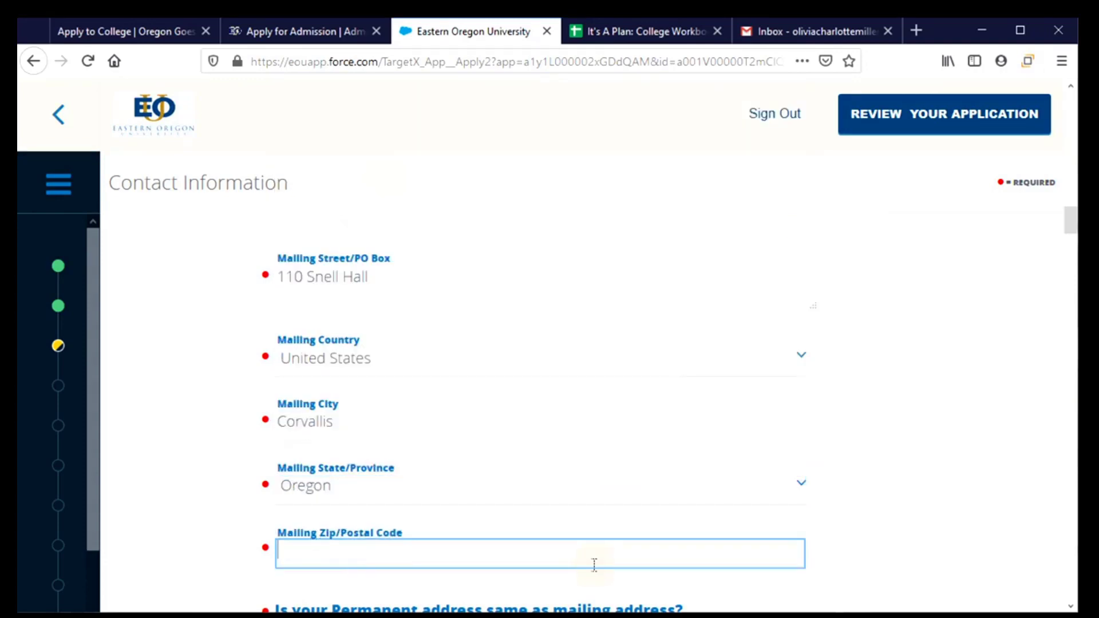
{"action": "type", "text": "97331"}
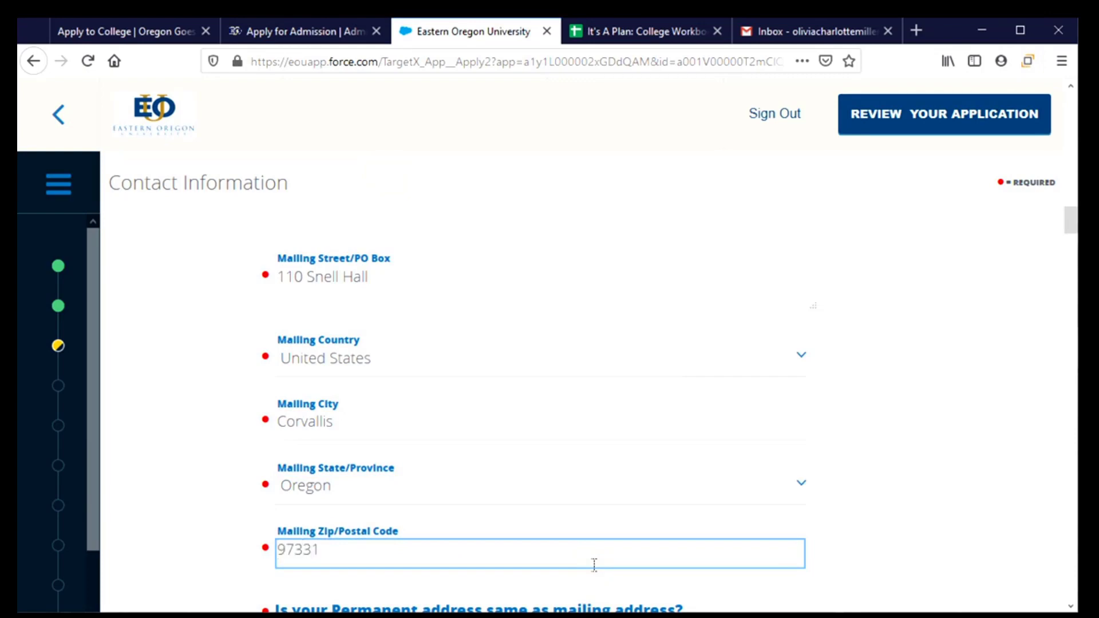
{"action": "scroll", "coordinate": [586, 424], "scroll_direction": "down", "scroll_amount": 5}
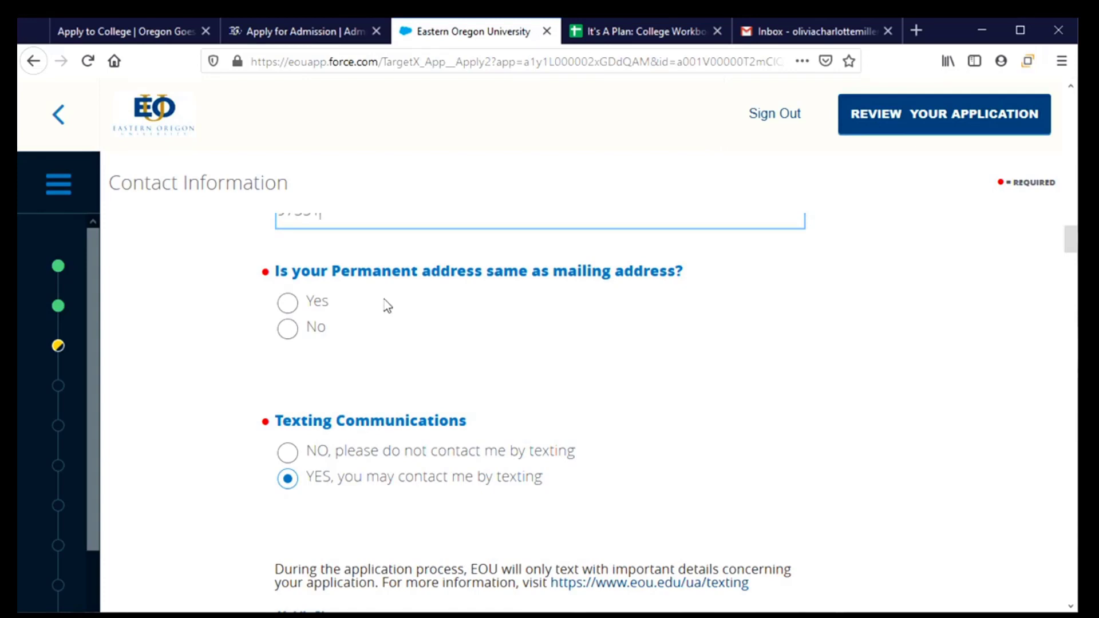
Step: Answer Yes that the permanent address matches the mailing address, after briefly choosing No
{"action": "left_click", "coordinate": [287, 313]}
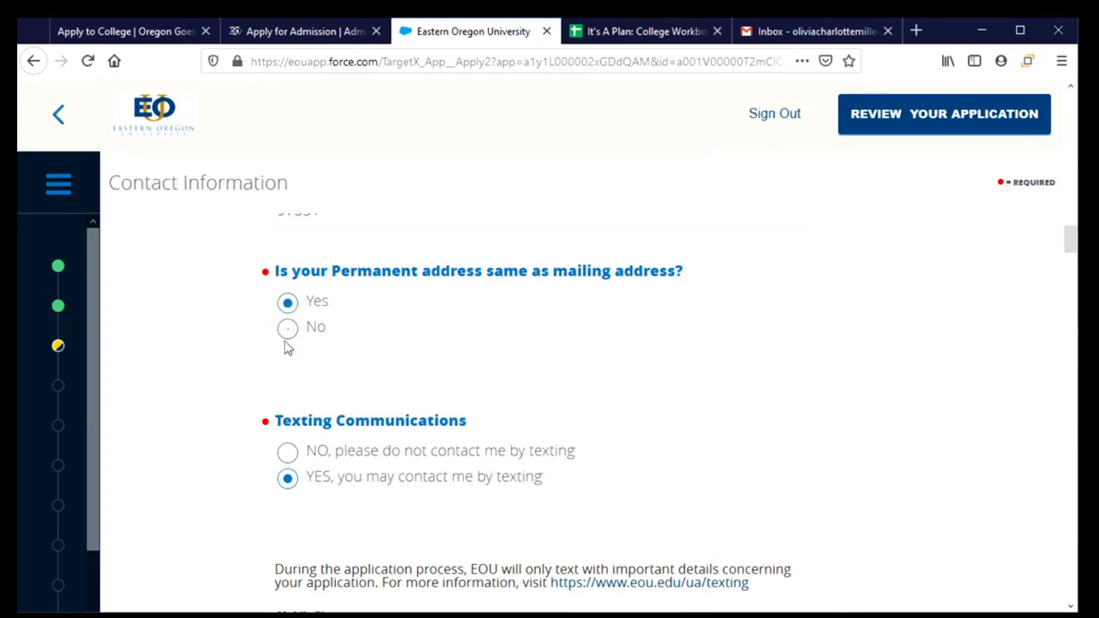
{"action": "left_click", "coordinate": [287, 329]}
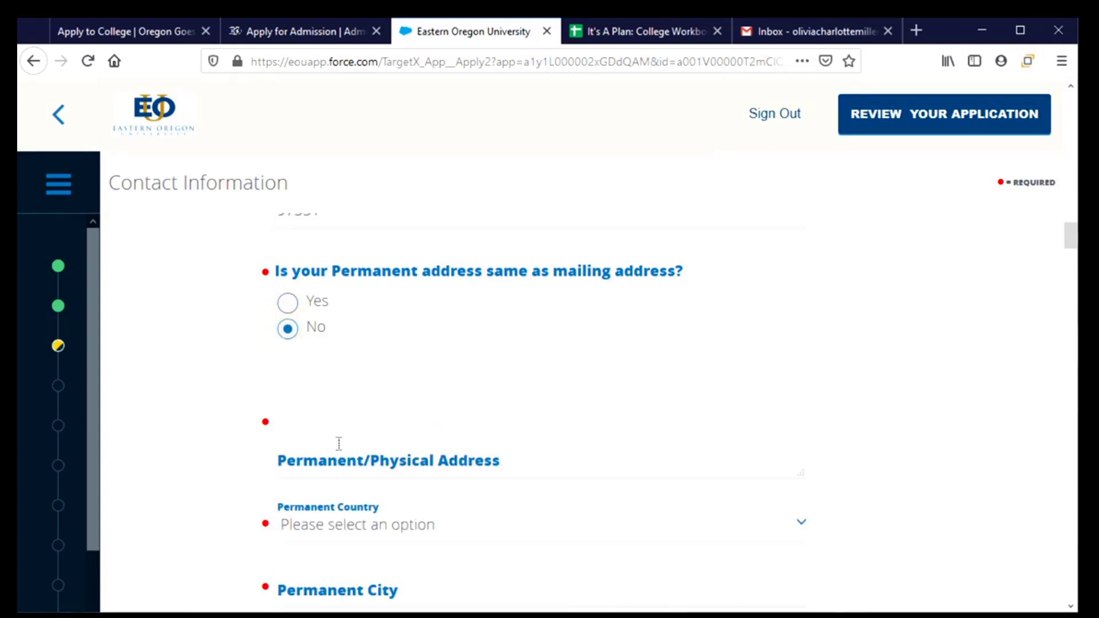
{"action": "scroll", "coordinate": [328, 544], "scroll_direction": "down", "scroll_amount": 3}
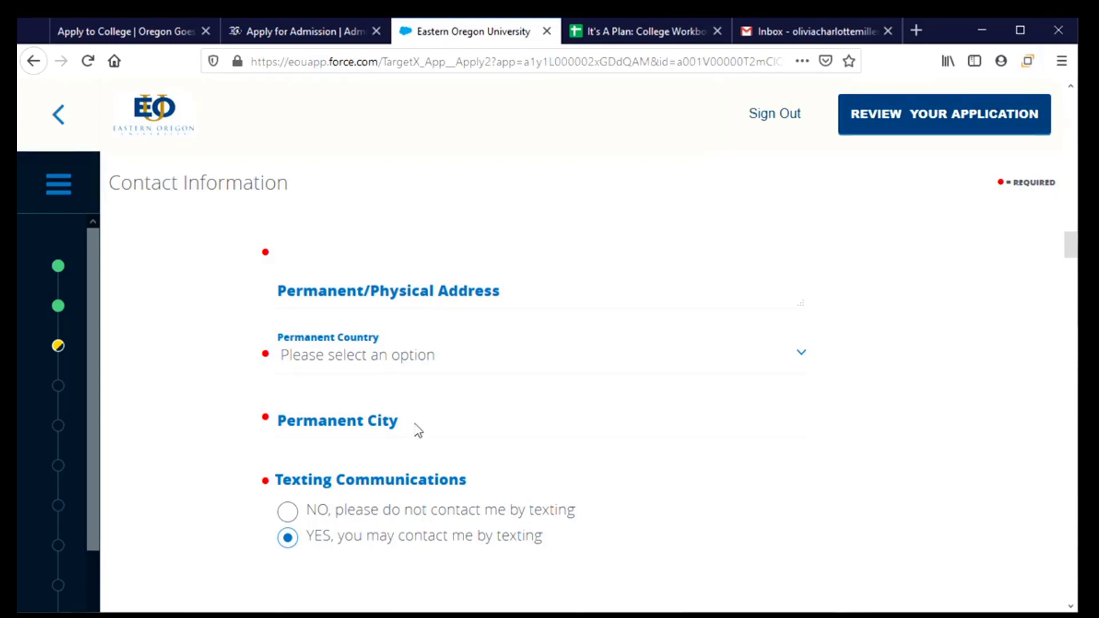
{"action": "scroll", "coordinate": [357, 423], "scroll_direction": "up", "scroll_amount": 7}
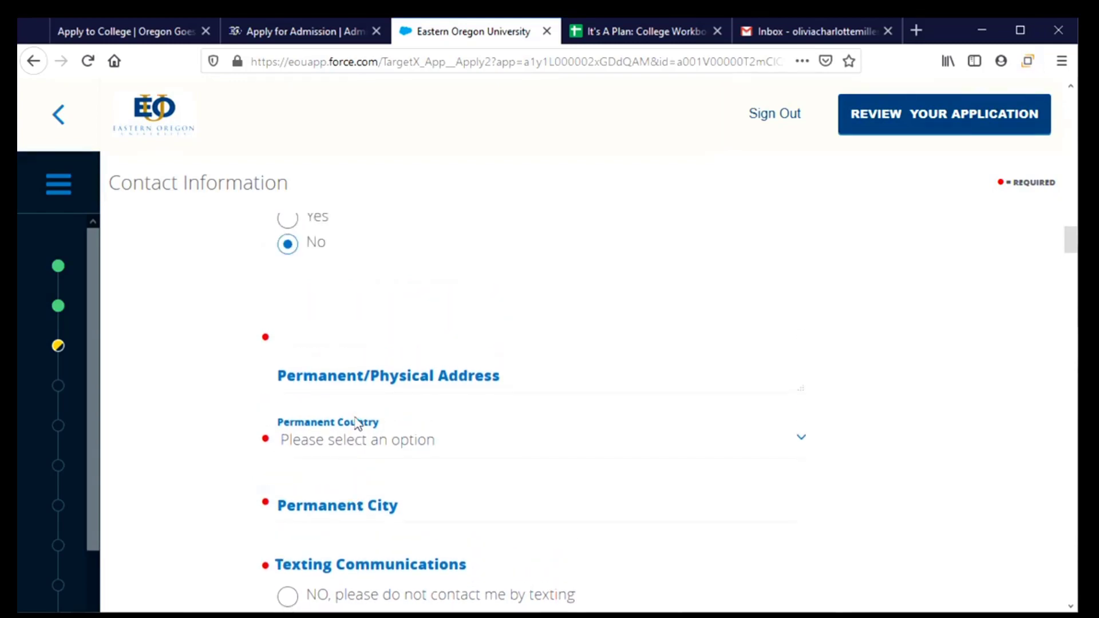
{"action": "scroll", "coordinate": [358, 423], "scroll_direction": "down", "scroll_amount": 3}
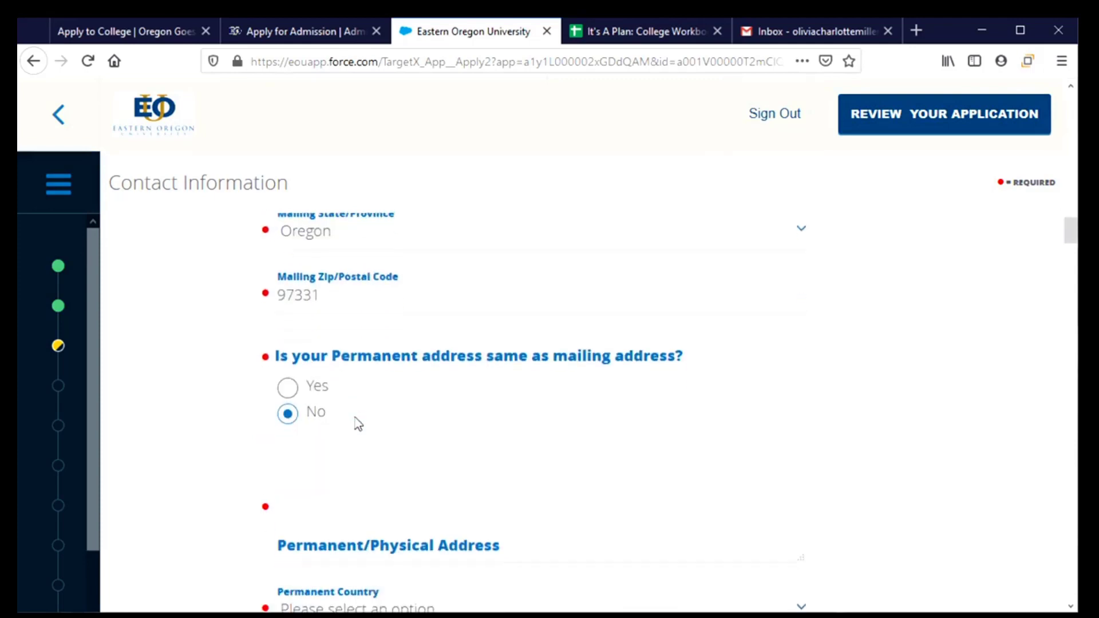
{"action": "scroll", "coordinate": [358, 424], "scroll_direction": "down", "scroll_amount": 2}
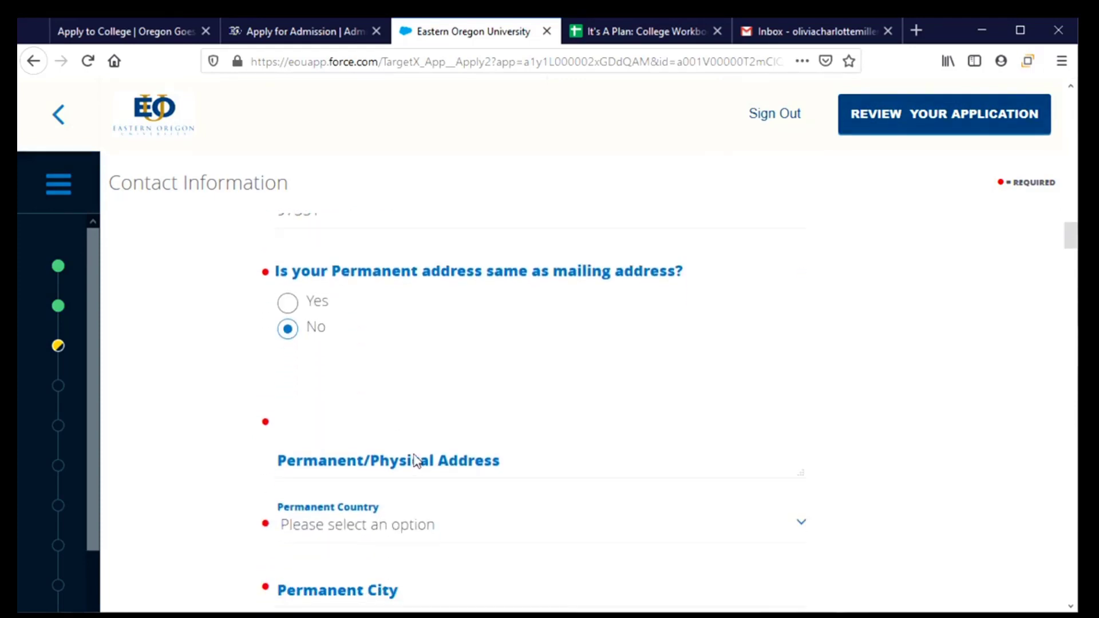
{"action": "scroll", "coordinate": [417, 458], "scroll_direction": "up", "scroll_amount": 5}
{"action": "scroll", "coordinate": [407, 478], "scroll_direction": "down", "scroll_amount": 3}
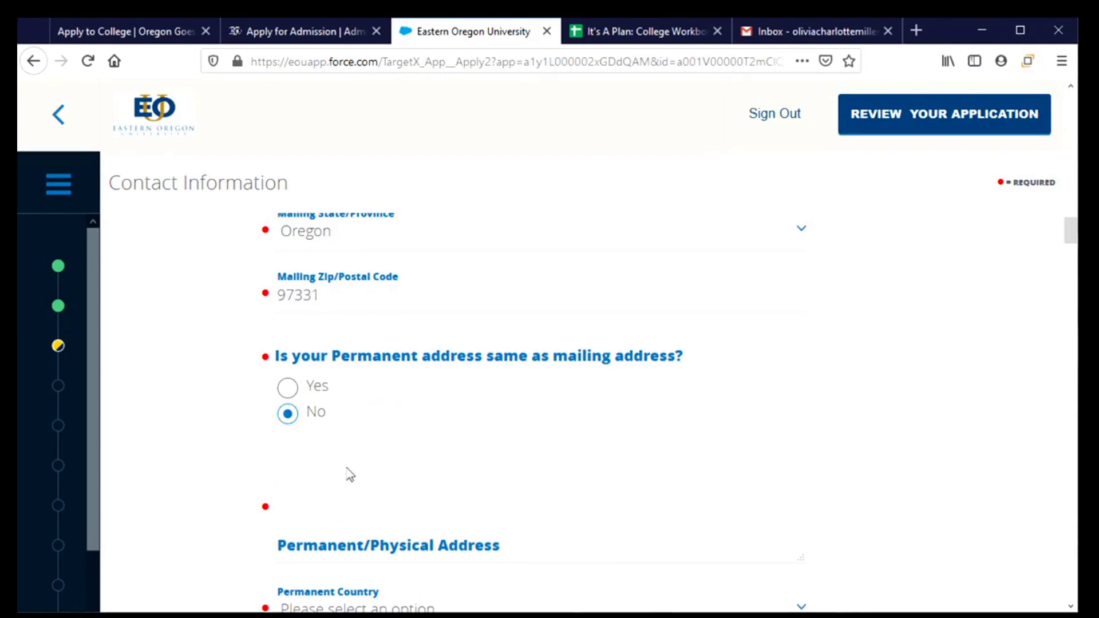
{"action": "left_click", "coordinate": [283, 390]}
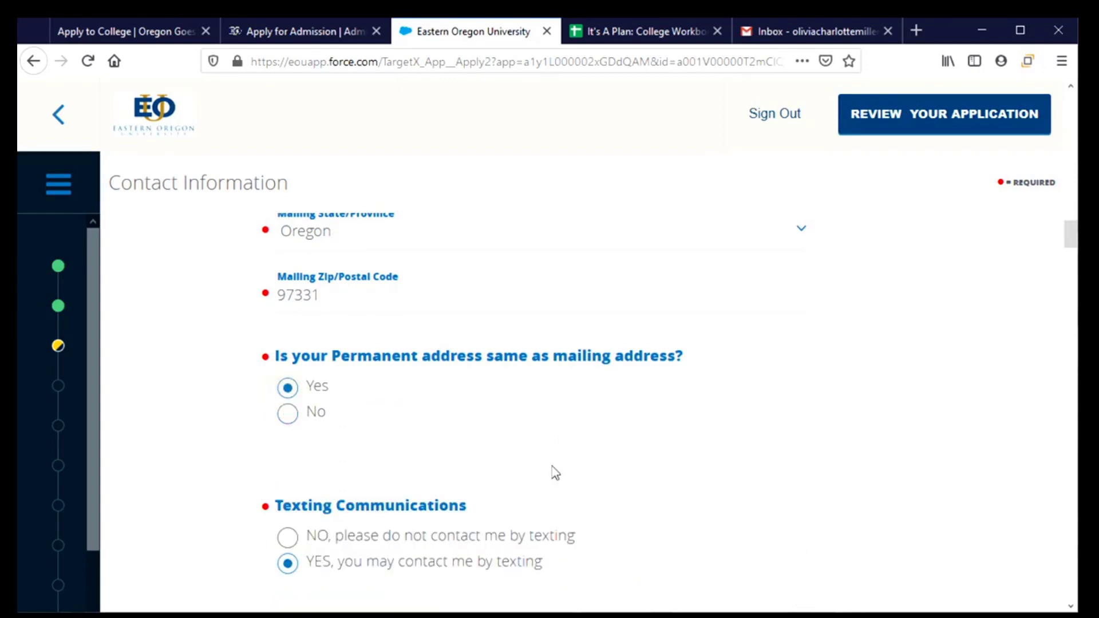
{"action": "scroll", "coordinate": [503, 458], "scroll_direction": "down", "scroll_amount": 3}
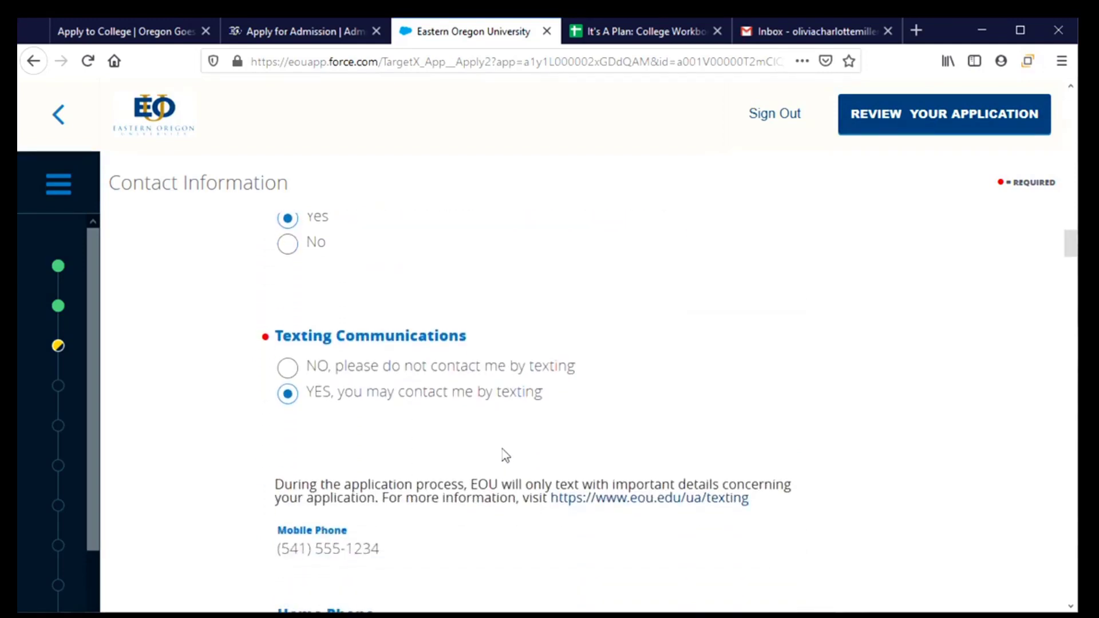
{"action": "scroll", "coordinate": [498, 444], "scroll_direction": "down", "scroll_amount": 2}
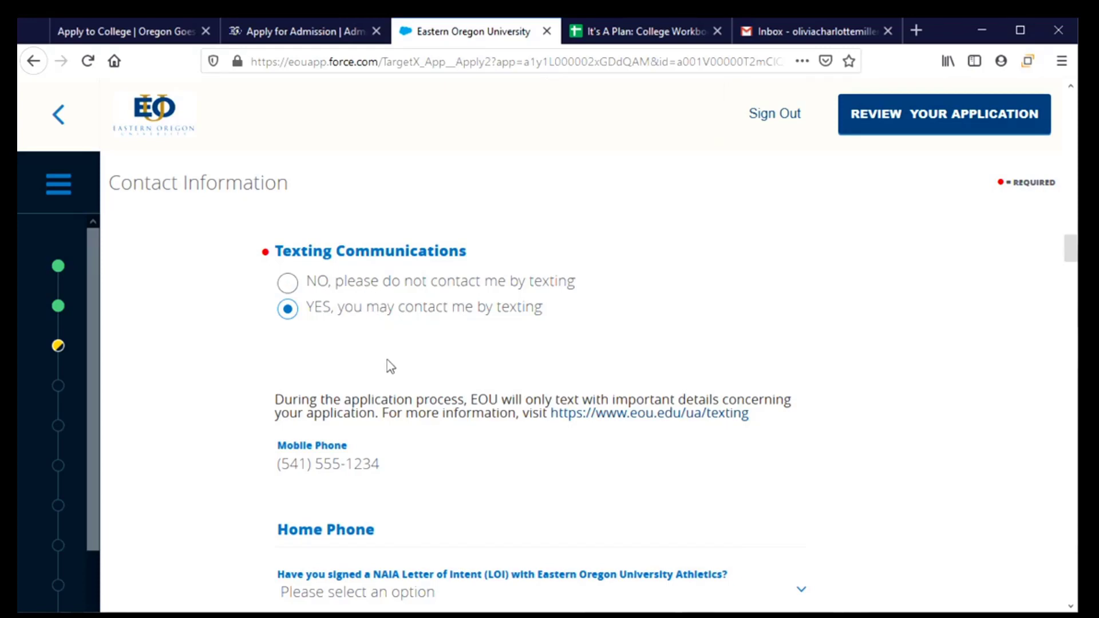
{"action": "scroll", "coordinate": [387, 361], "scroll_direction": "down", "scroll_amount": 3}
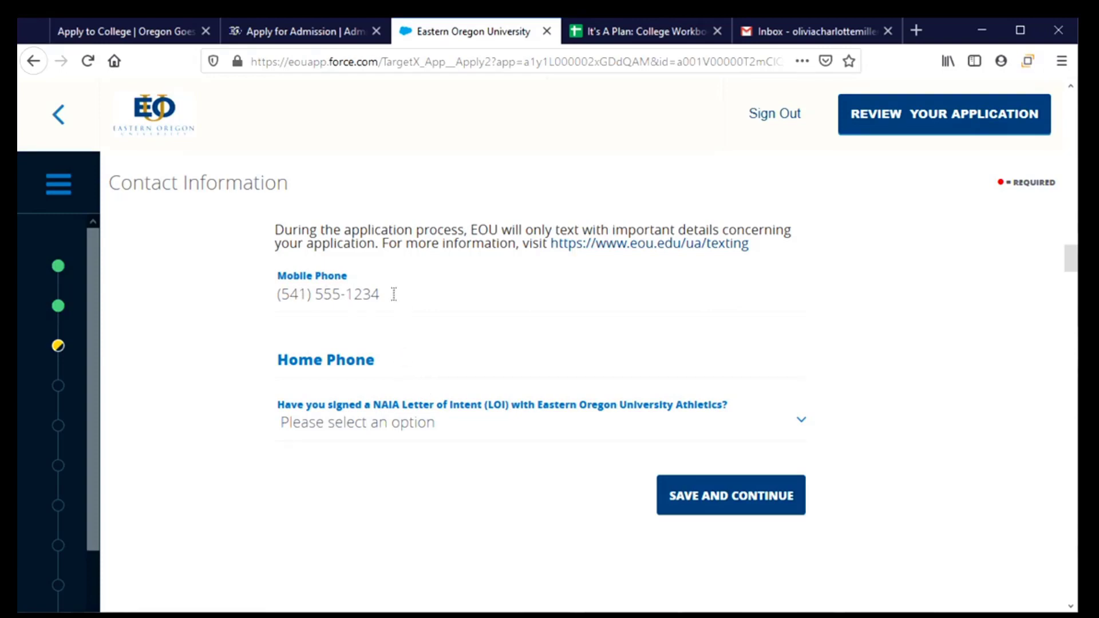
Step: Leave Home Phone empty, answer No to the NAIA Letter of Intent, and save
{"action": "left_click", "coordinate": [385, 369]}
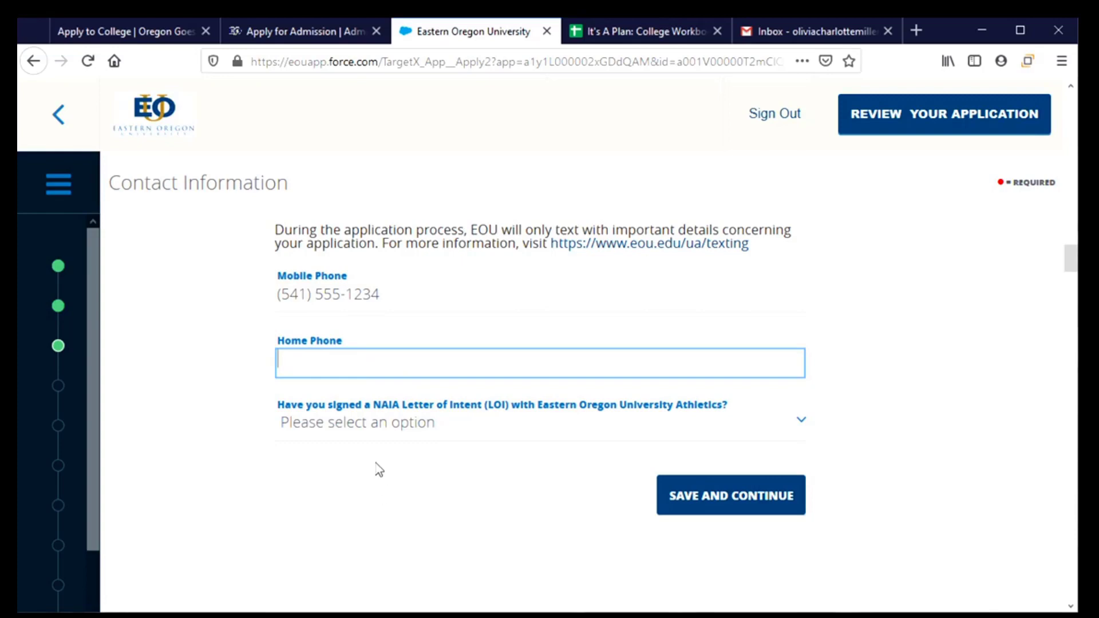
{"action": "scroll", "coordinate": [380, 466], "scroll_direction": "down", "scroll_amount": 2}
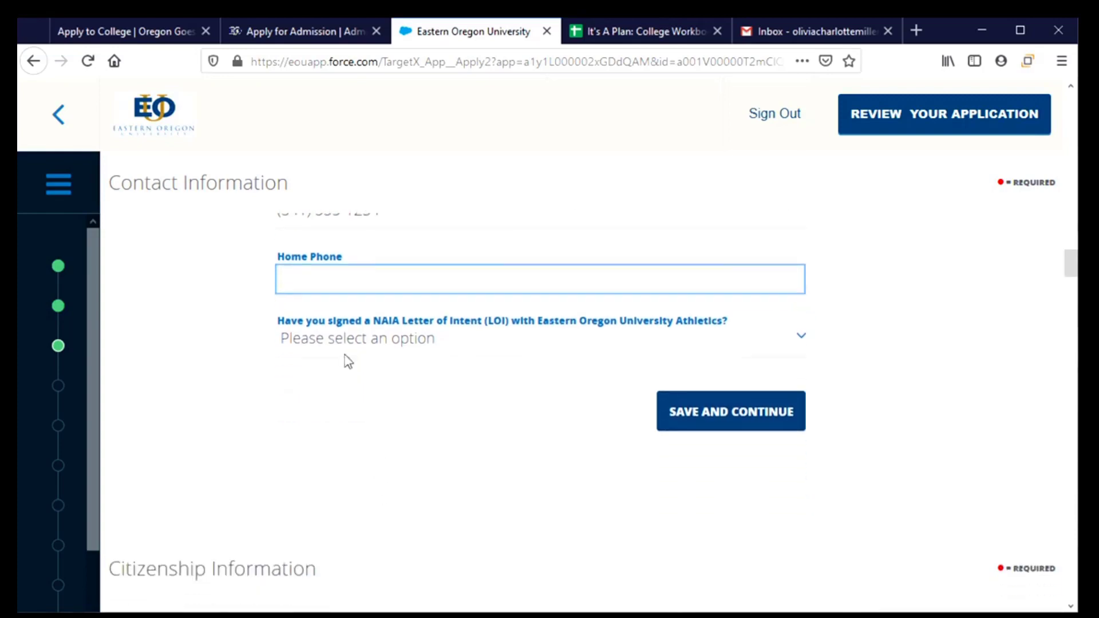
{"action": "left_click", "coordinate": [808, 337]}
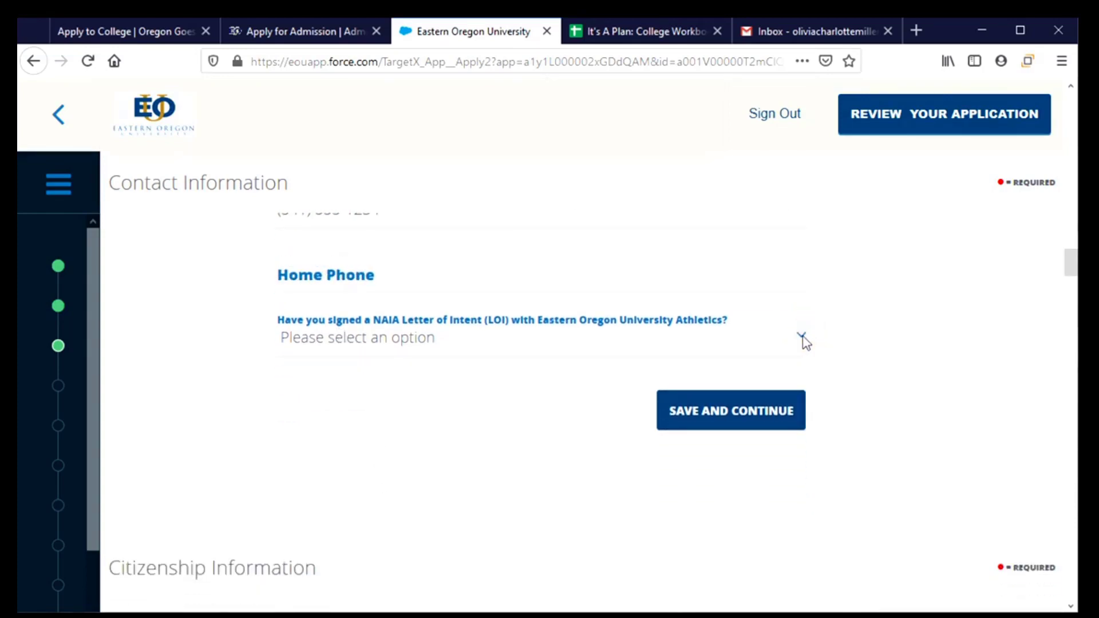
{"action": "left_click", "coordinate": [799, 338]}
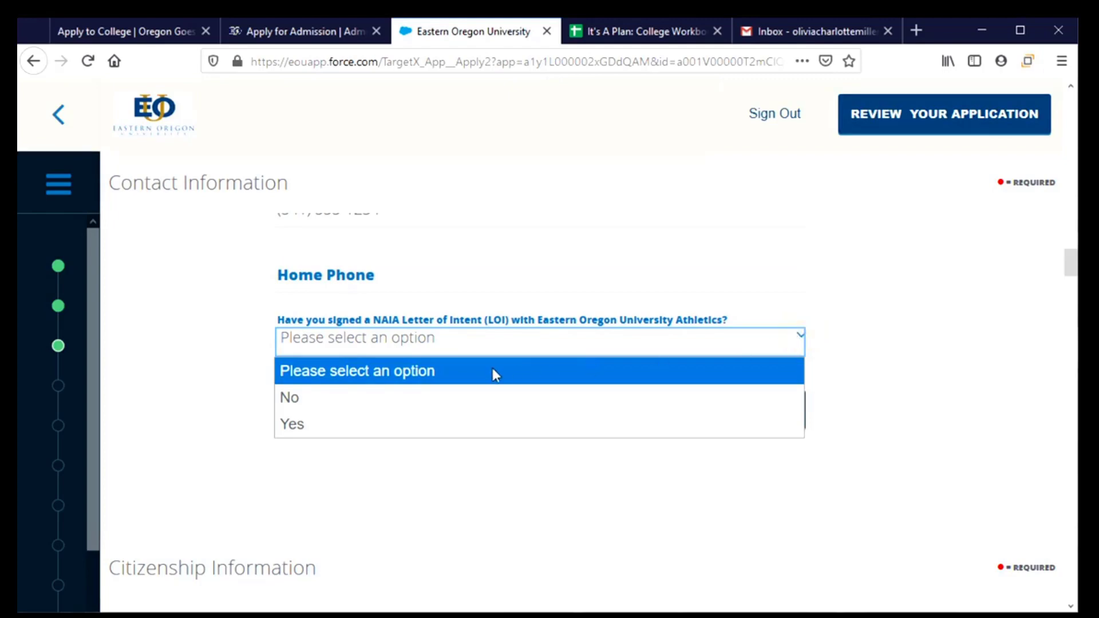
{"action": "left_click", "coordinate": [341, 410]}
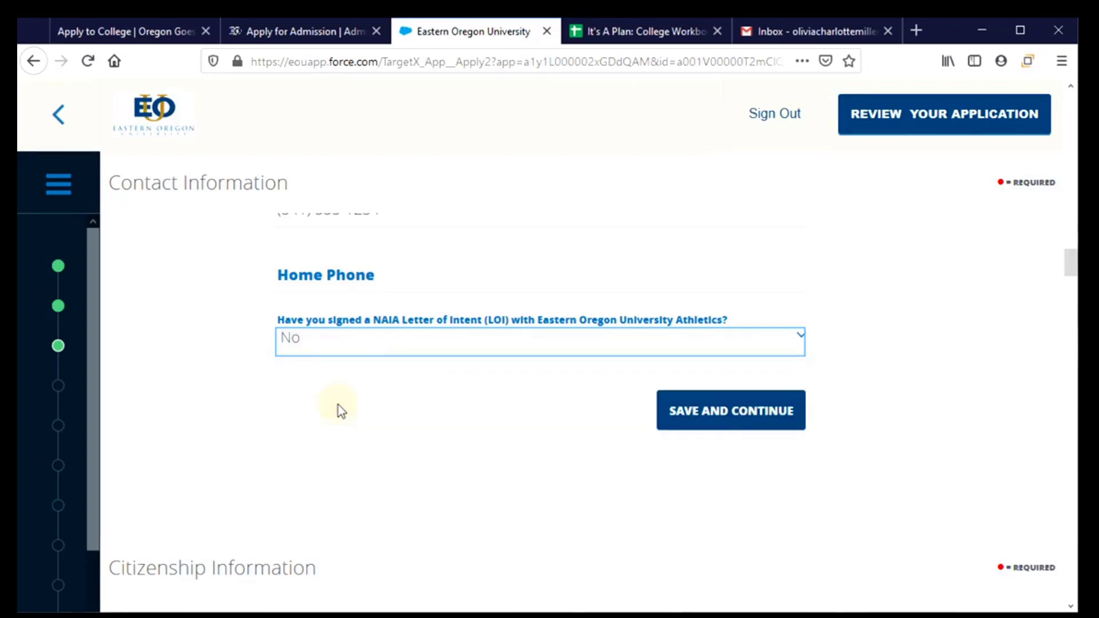
{"action": "left_click", "coordinate": [711, 411]}
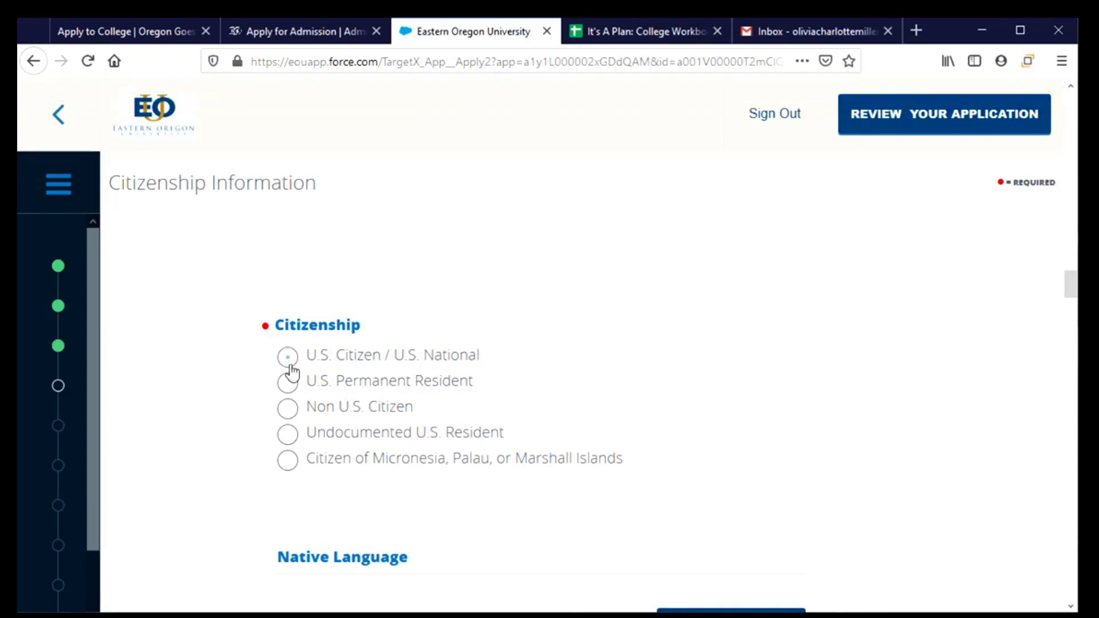
Step: Mark U.S. Citizen / U.S. National, enter English as native language, and save
{"action": "left_click", "coordinate": [289, 361]}
{"action": "scroll", "coordinate": [596, 421], "scroll_direction": "down", "scroll_amount": 5}
{"action": "left_click", "coordinate": [440, 312]}
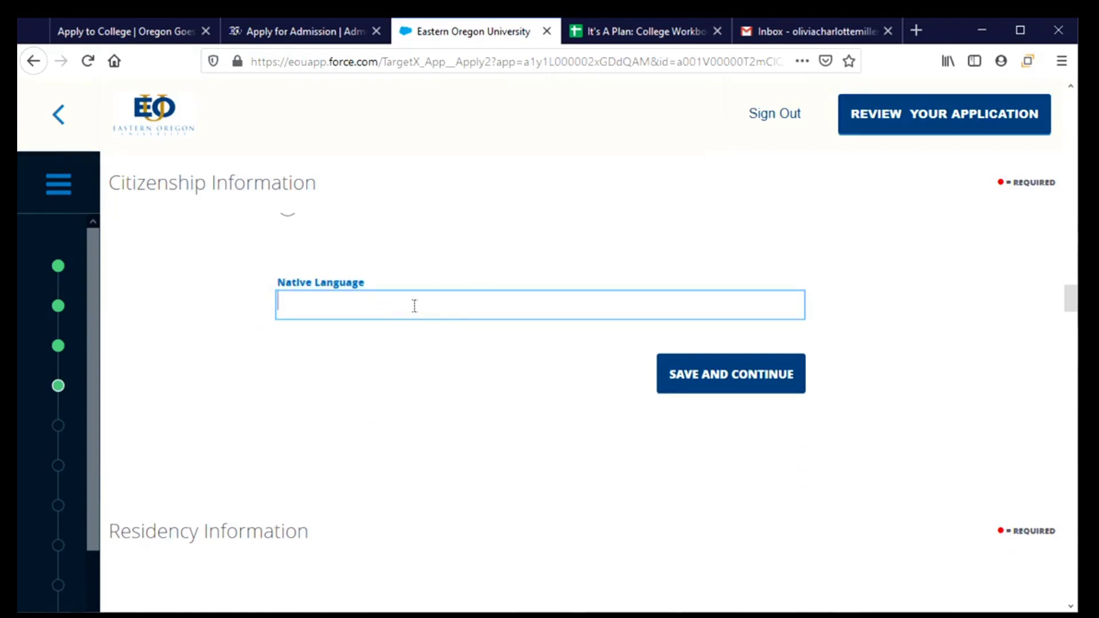
{"action": "type", "text": "English"}
{"action": "left_click", "coordinate": [686, 378]}
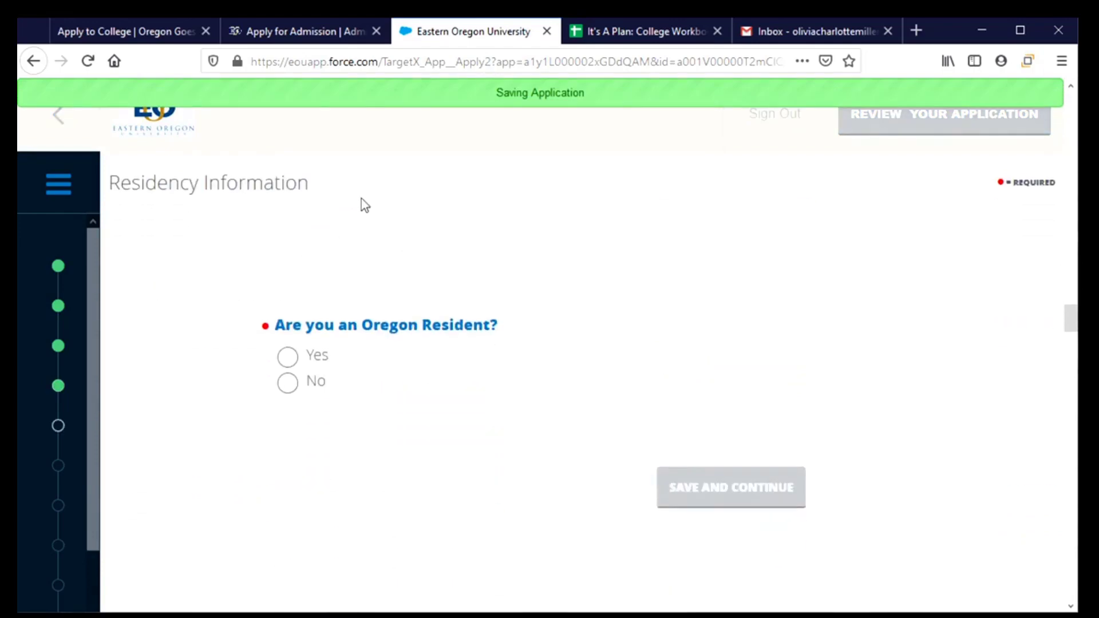
Step: Answer Yes to Oregon residency and 12 months' residence, then switch to the College Workbook
{"action": "left_click", "coordinate": [285, 358]}
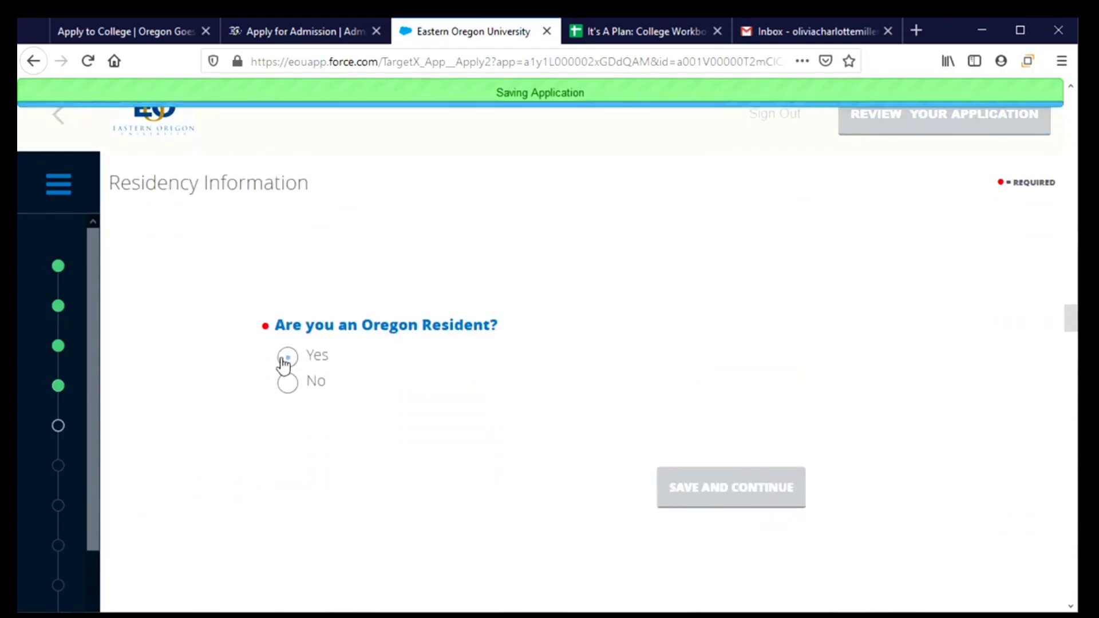
{"action": "scroll", "coordinate": [401, 429], "scroll_direction": "down", "scroll_amount": 2}
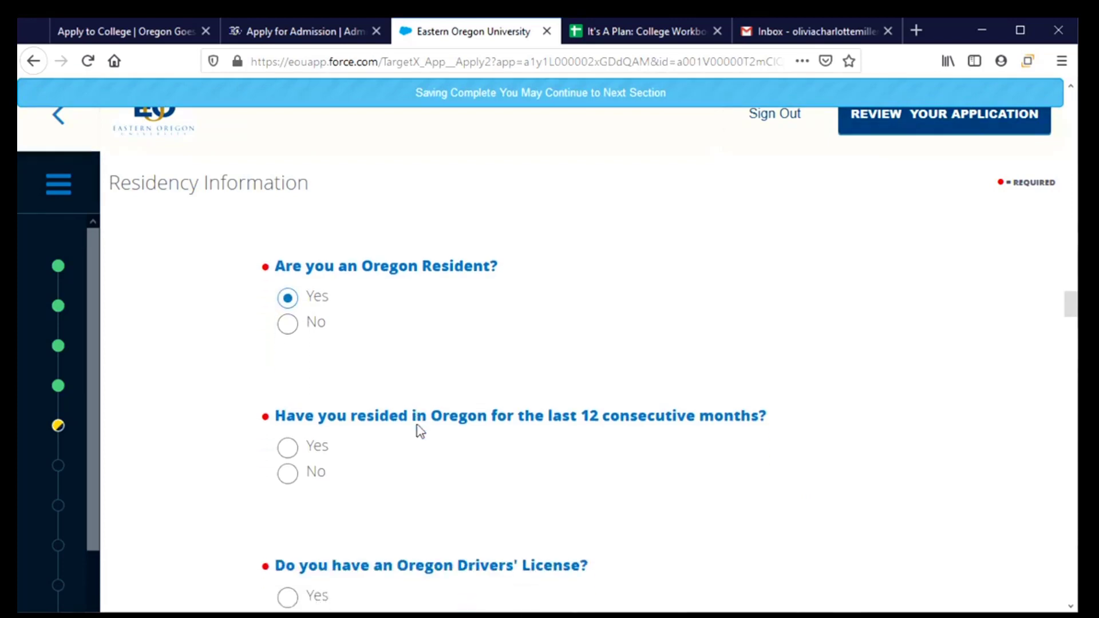
{"action": "scroll", "coordinate": [420, 430], "scroll_direction": "down", "scroll_amount": 1}
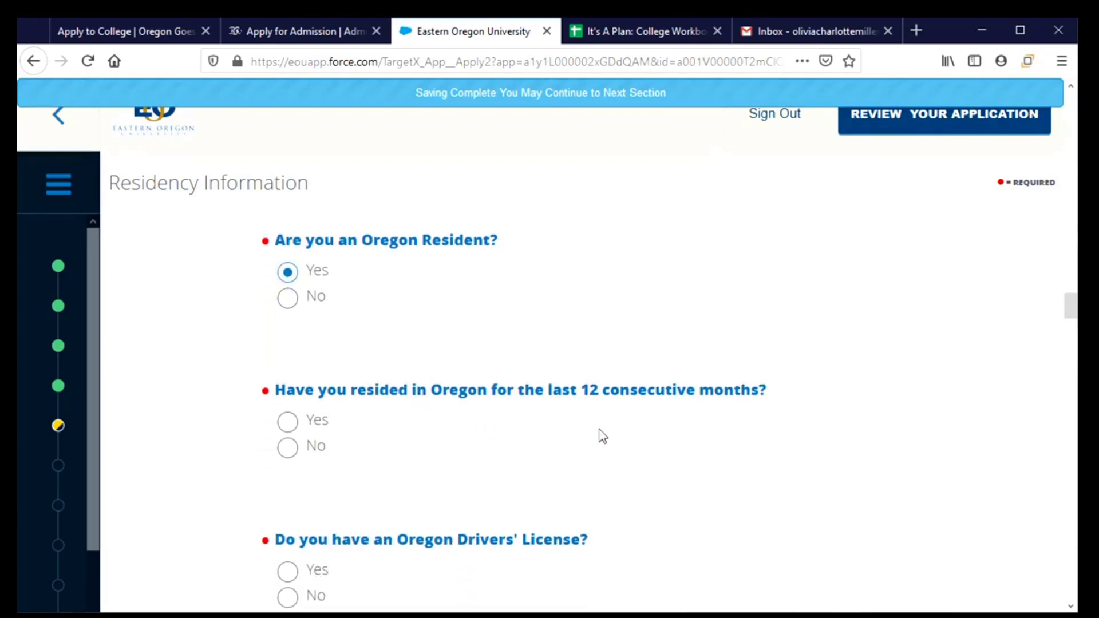
{"action": "left_click", "coordinate": [289, 429]}
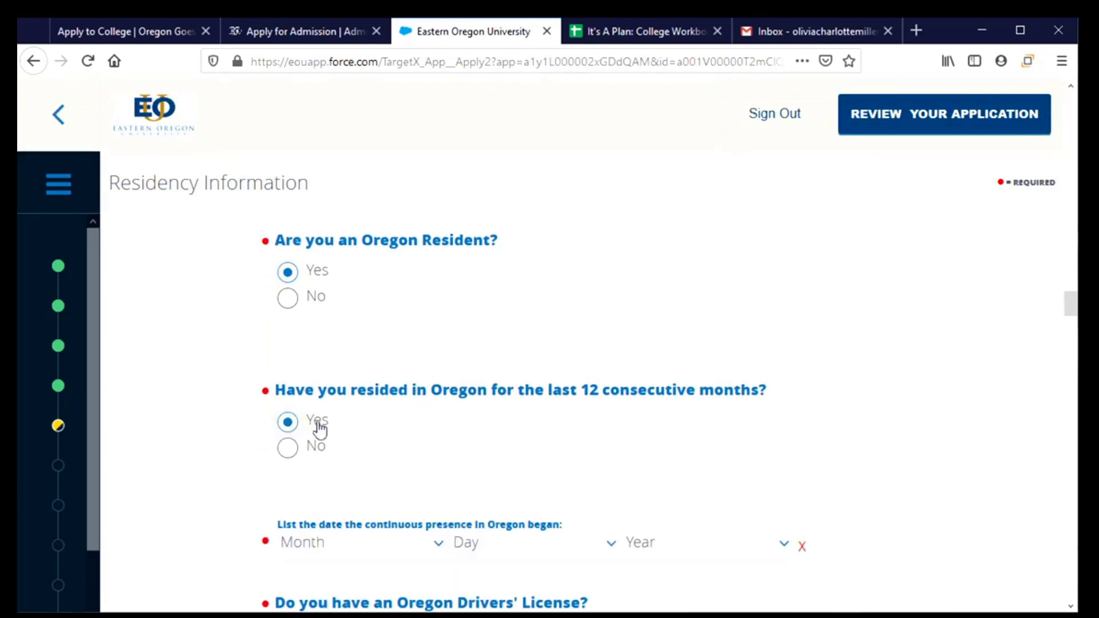
{"action": "scroll", "coordinate": [407, 432], "scroll_direction": "down", "scroll_amount": 3}
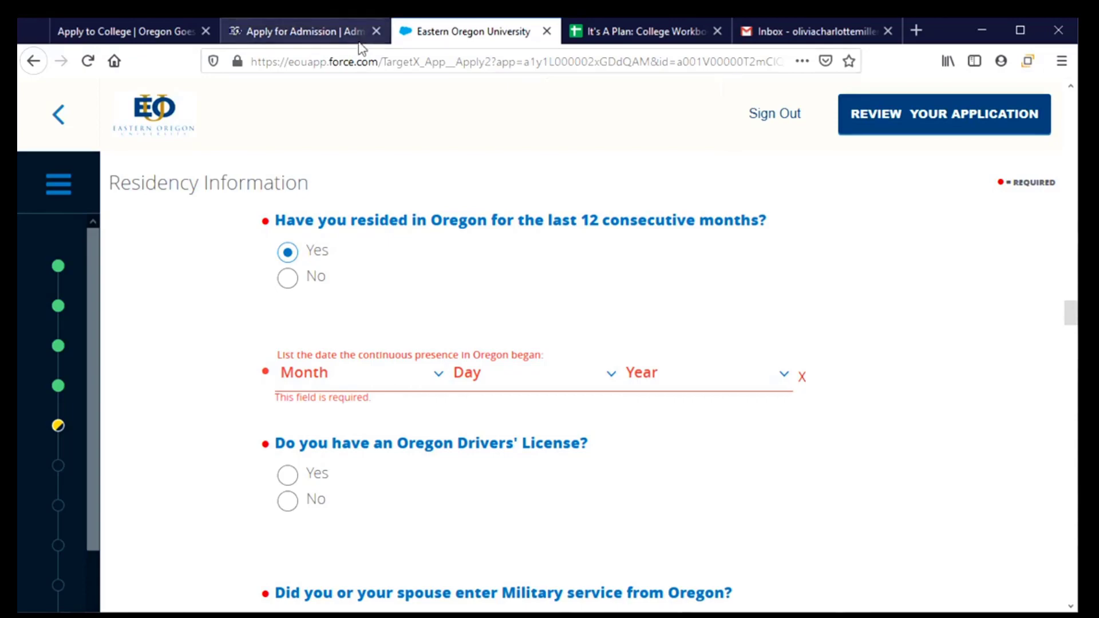
{"action": "left_click", "coordinate": [612, 39]}
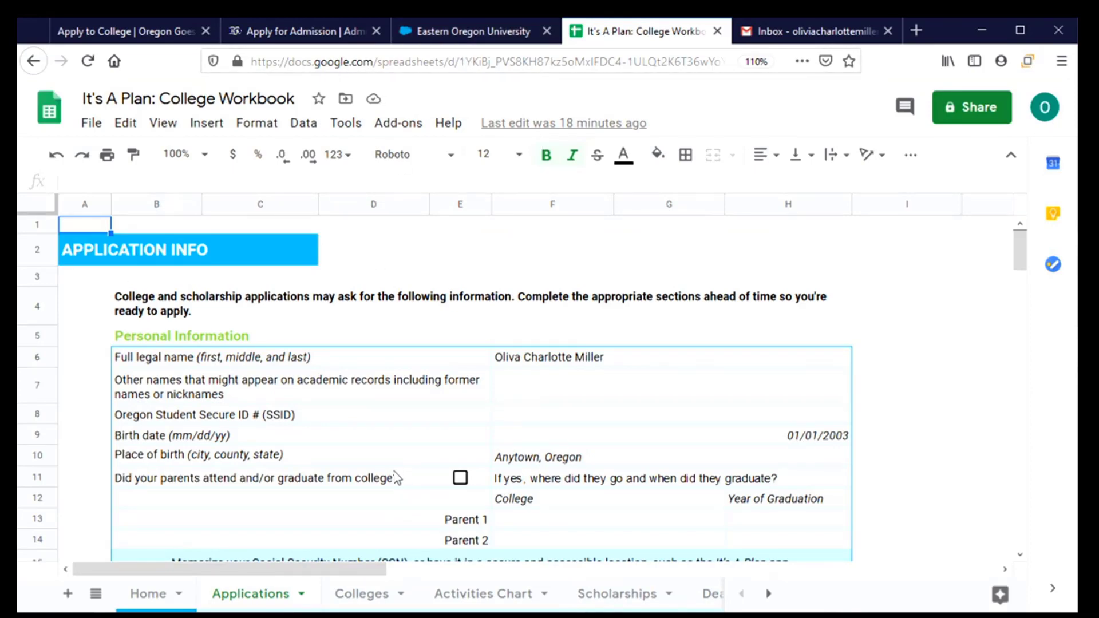
Step: Scroll the workbook to the Residency Information table showing the 01/2003 presence date
{"action": "scroll", "coordinate": [396, 475], "scroll_direction": "down", "scroll_amount": 1}
{"action": "scroll", "coordinate": [394, 473], "scroll_direction": "down", "scroll_amount": 1}
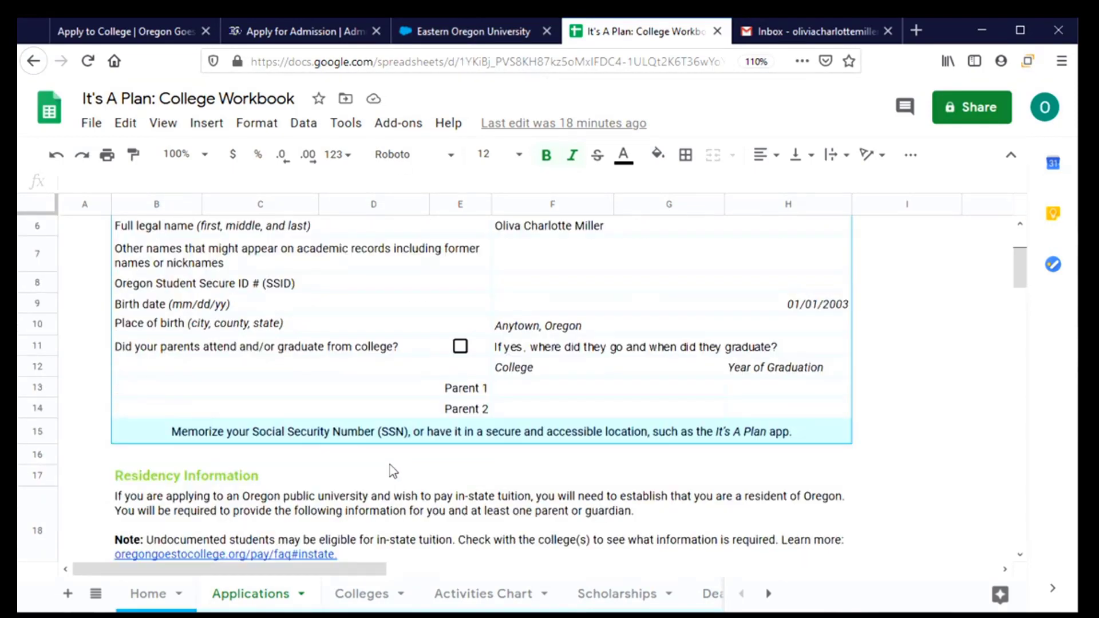
{"action": "scroll", "coordinate": [389, 465], "scroll_direction": "down", "scroll_amount": 3}
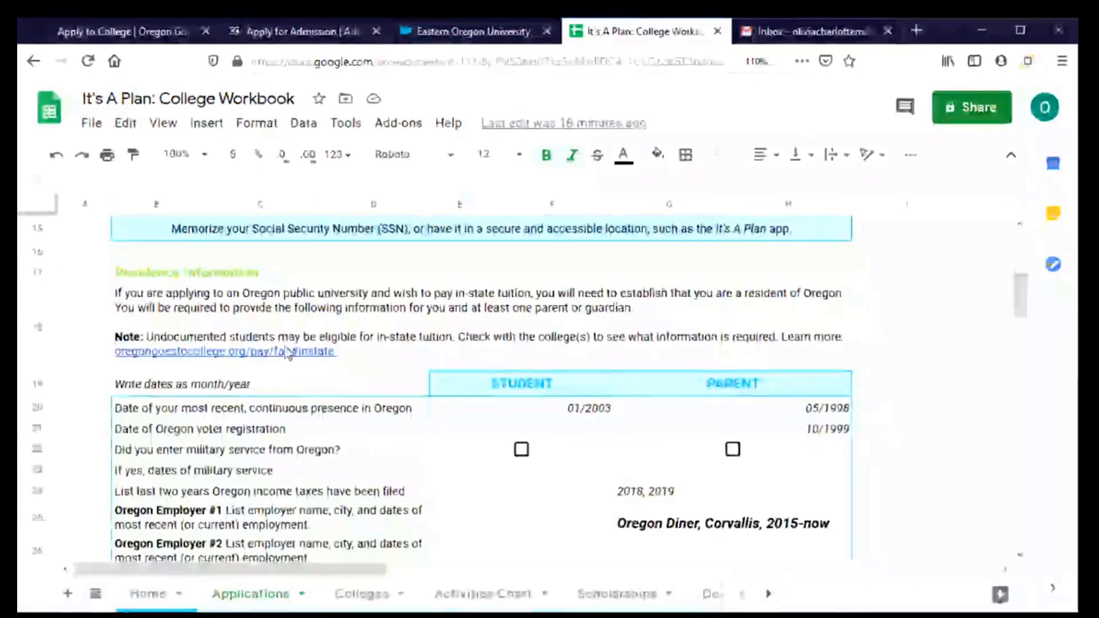
{"action": "scroll", "coordinate": [289, 352], "scroll_direction": "down", "scroll_amount": 1}
{"action": "scroll", "coordinate": [343, 383], "scroll_direction": "up", "scroll_amount": 1}
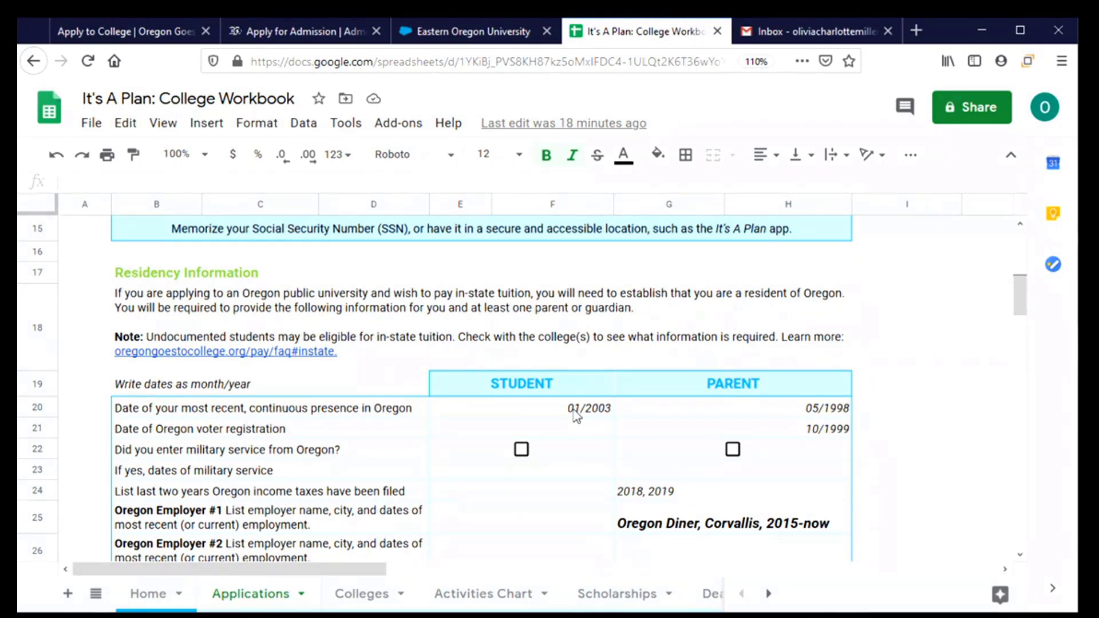
Step: Set the Oregon residency start date to Jan 1, 2003
{"action": "left_click", "coordinate": [463, 31]}
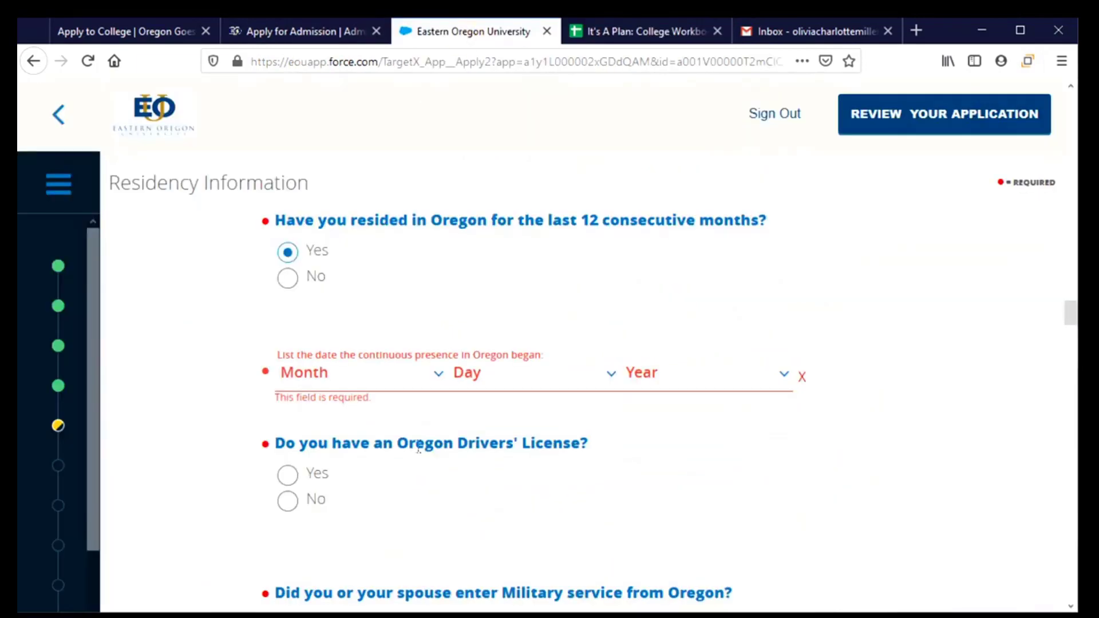
{"action": "left_click", "coordinate": [417, 376]}
{"action": "scroll", "coordinate": [307, 211], "scroll_direction": "down", "scroll_amount": 1}
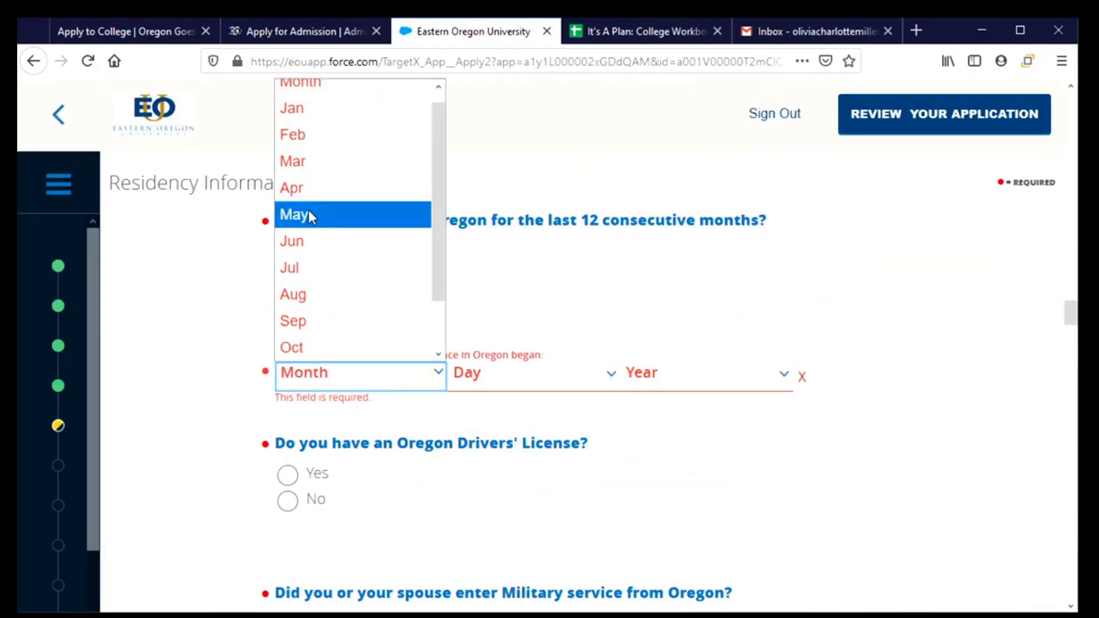
{"action": "left_click", "coordinate": [309, 110]}
{"action": "left_click", "coordinate": [479, 377]}
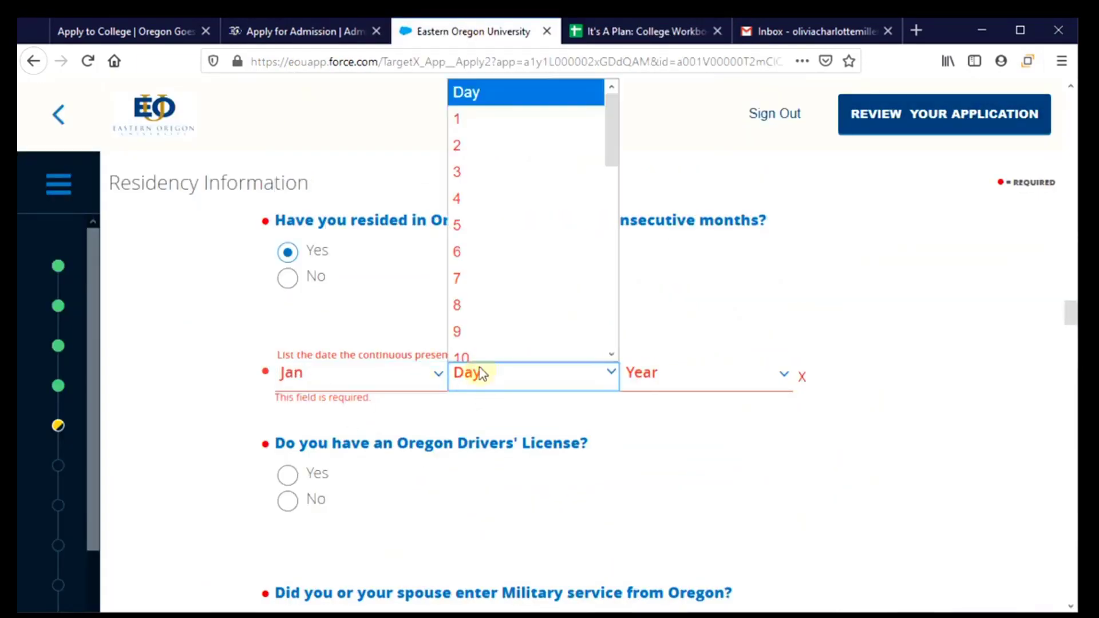
{"action": "left_click", "coordinate": [501, 112]}
{"action": "left_click", "coordinate": [665, 376]}
{"action": "scroll", "coordinate": [647, 237], "scroll_direction": "down", "scroll_amount": 4}
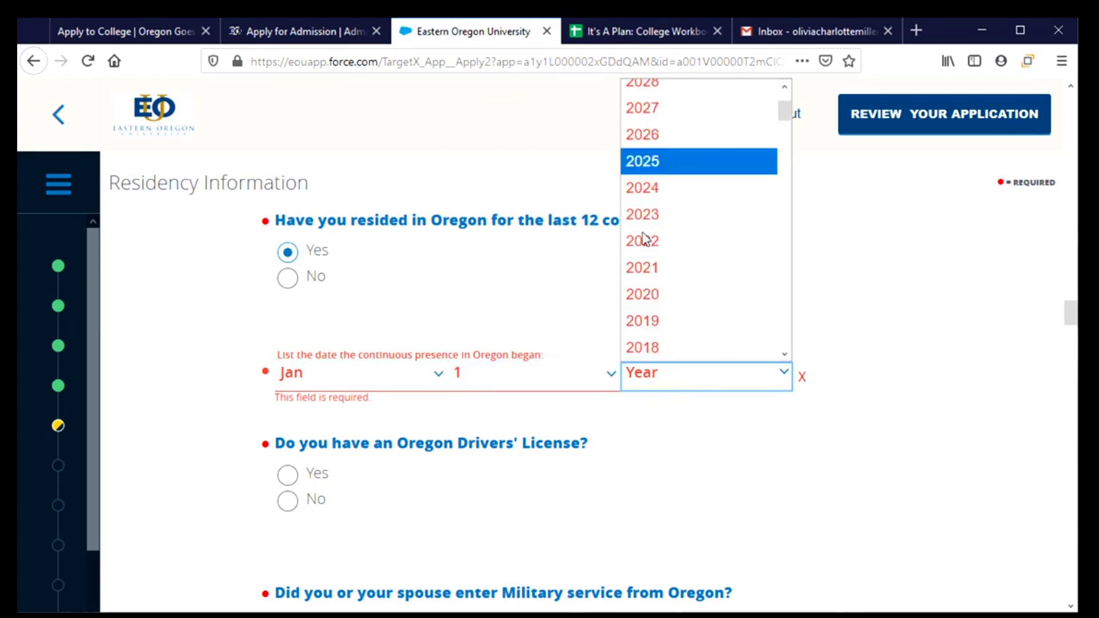
{"action": "scroll", "coordinate": [657, 313], "scroll_direction": "down", "scroll_amount": 5}
{"action": "scroll", "coordinate": [657, 304], "scroll_direction": "up", "scroll_amount": 2}
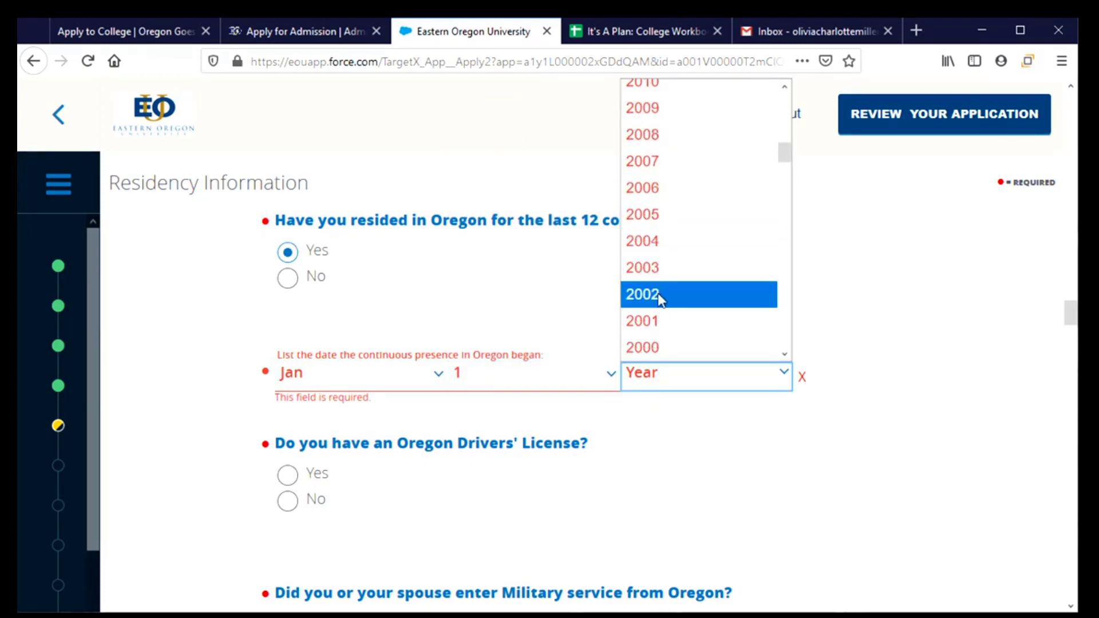
{"action": "left_click", "coordinate": [660, 265]}
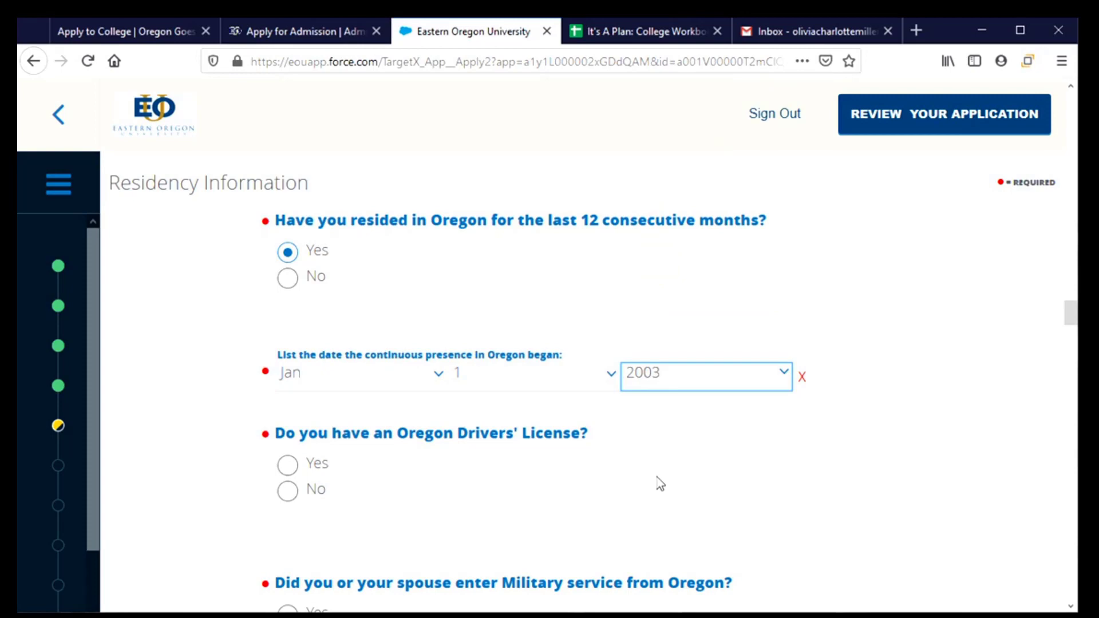
Step: Answer No to Oregon driver's license and military service, Yes to Oregon tax returns
{"action": "scroll", "coordinate": [389, 492], "scroll_direction": "down", "scroll_amount": 3}
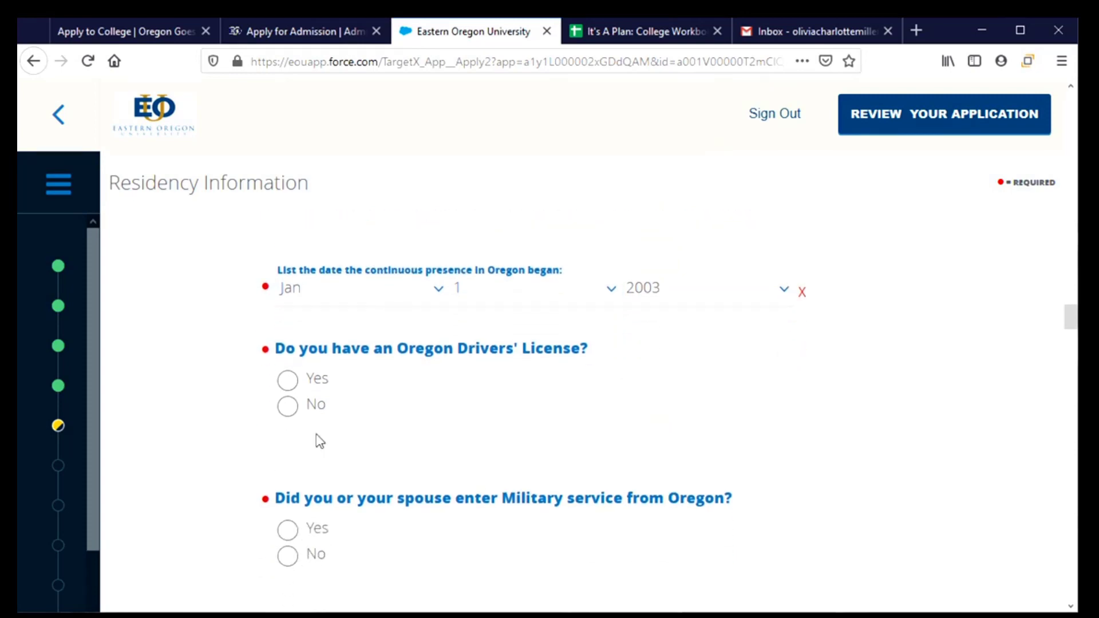
{"action": "left_click", "coordinate": [293, 409]}
{"action": "left_click", "coordinate": [289, 389]}
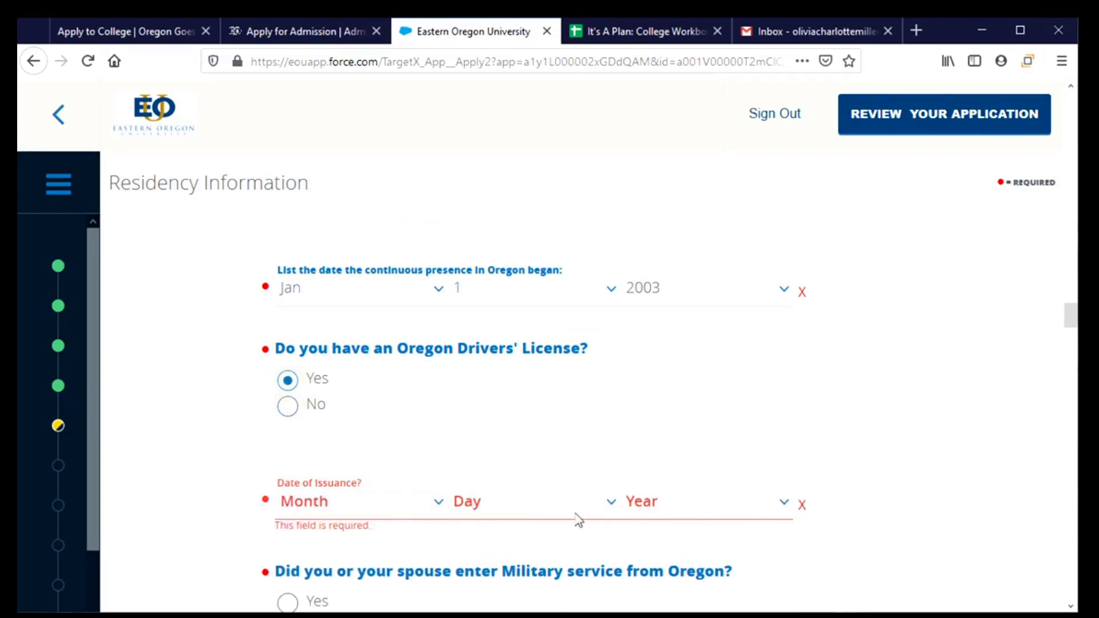
{"action": "left_click", "coordinate": [292, 413]}
{"action": "scroll", "coordinate": [296, 418], "scroll_direction": "down", "scroll_amount": 3}
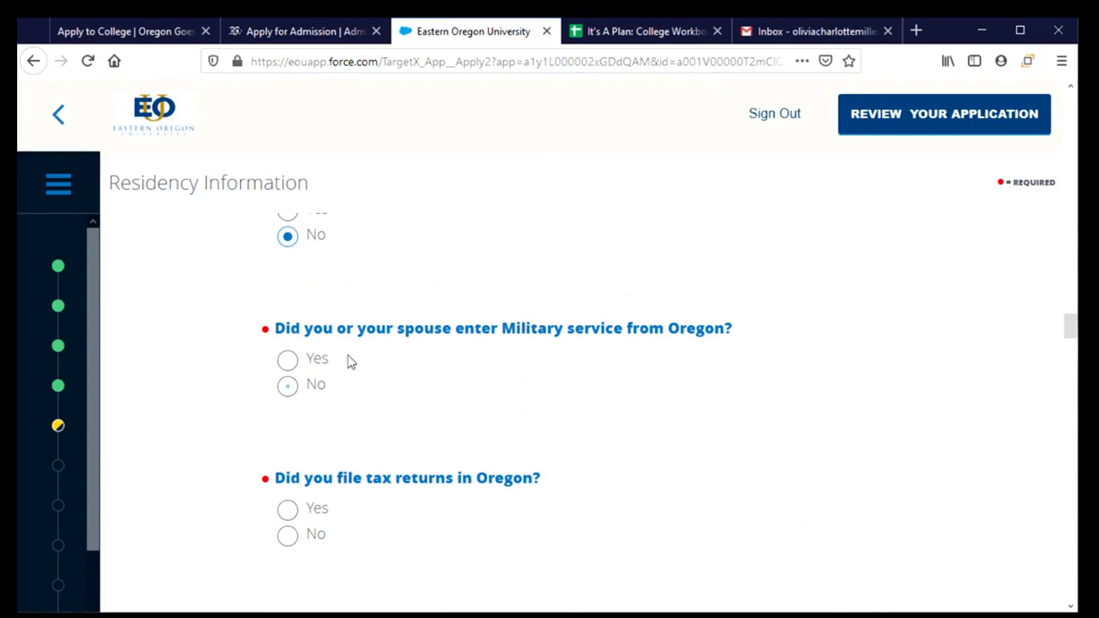
{"action": "left_click", "coordinate": [287, 389]}
{"action": "scroll", "coordinate": [444, 431], "scroll_direction": "down", "scroll_amount": 3}
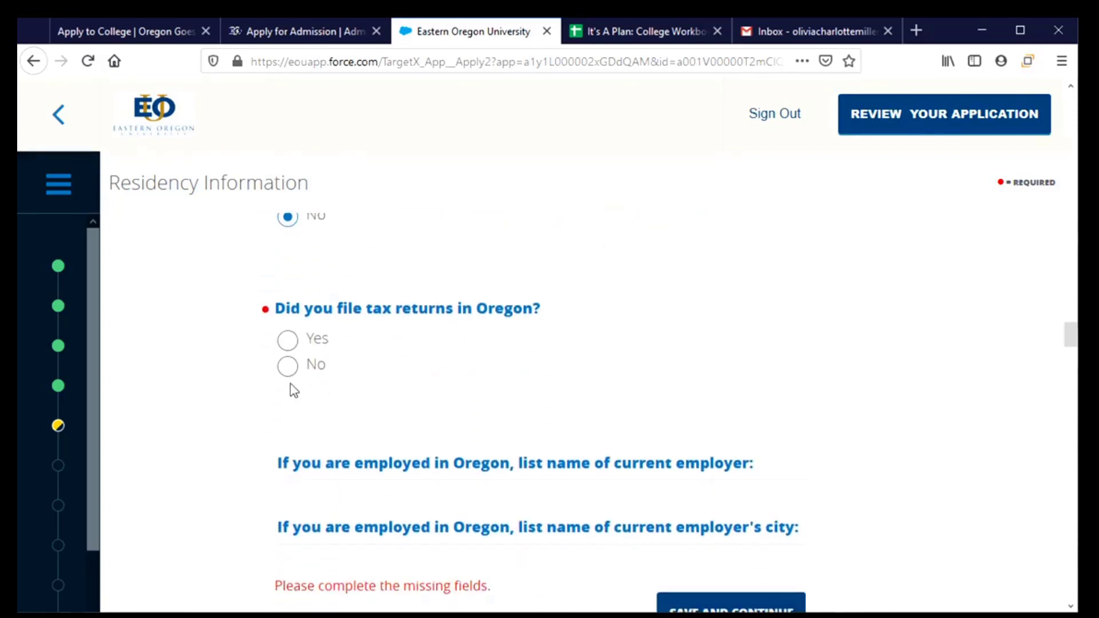
{"action": "left_click", "coordinate": [287, 343]}
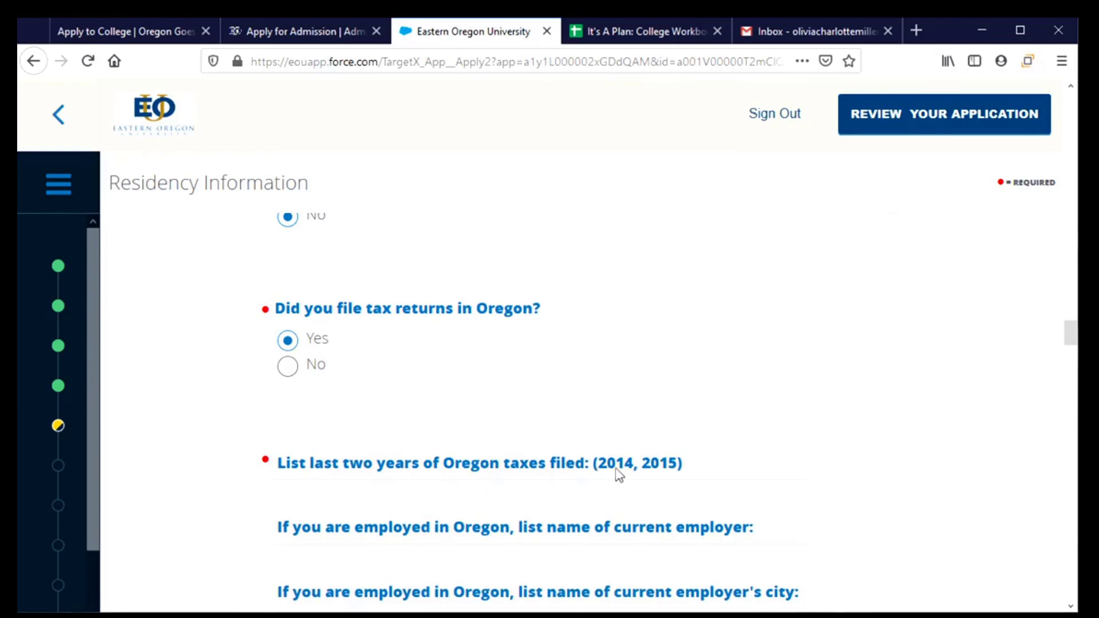
{"action": "left_click", "coordinate": [623, 40]}
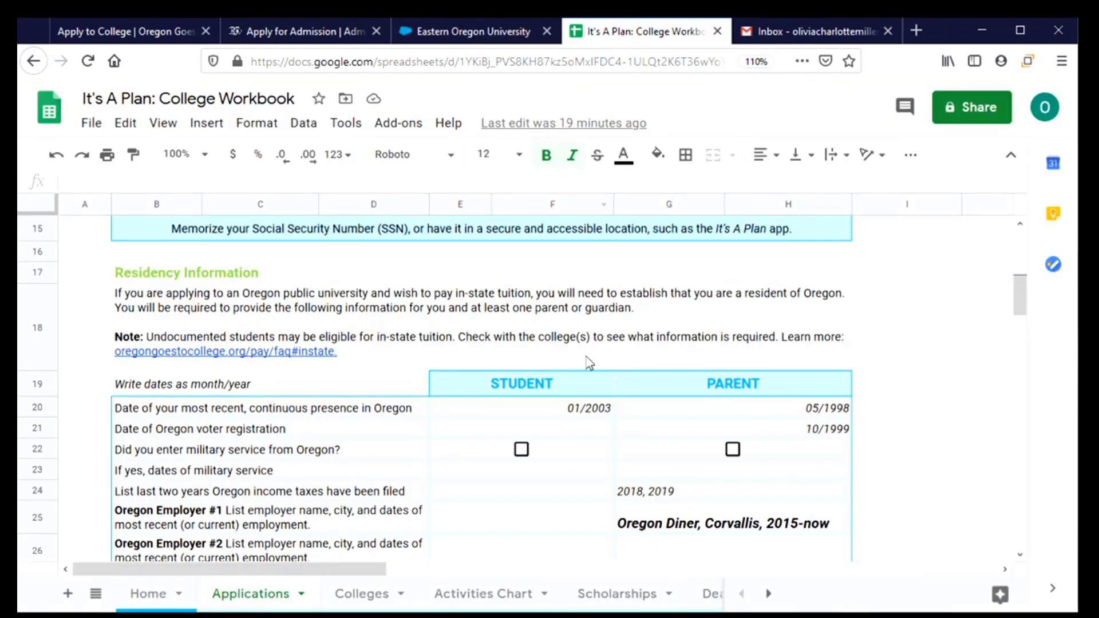
Step: Check the student's 2018 and 2019 tax-filing years in row 24, then return to the application
{"action": "scroll", "coordinate": [566, 401], "scroll_direction": "down", "scroll_amount": 1}
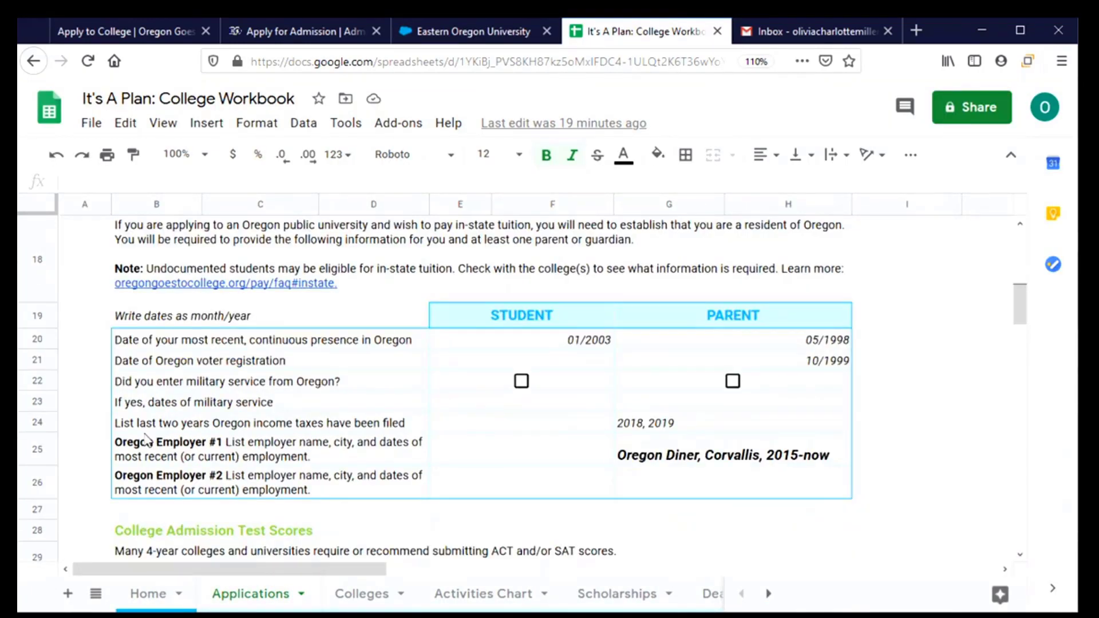
{"action": "left_click", "coordinate": [494, 429]}
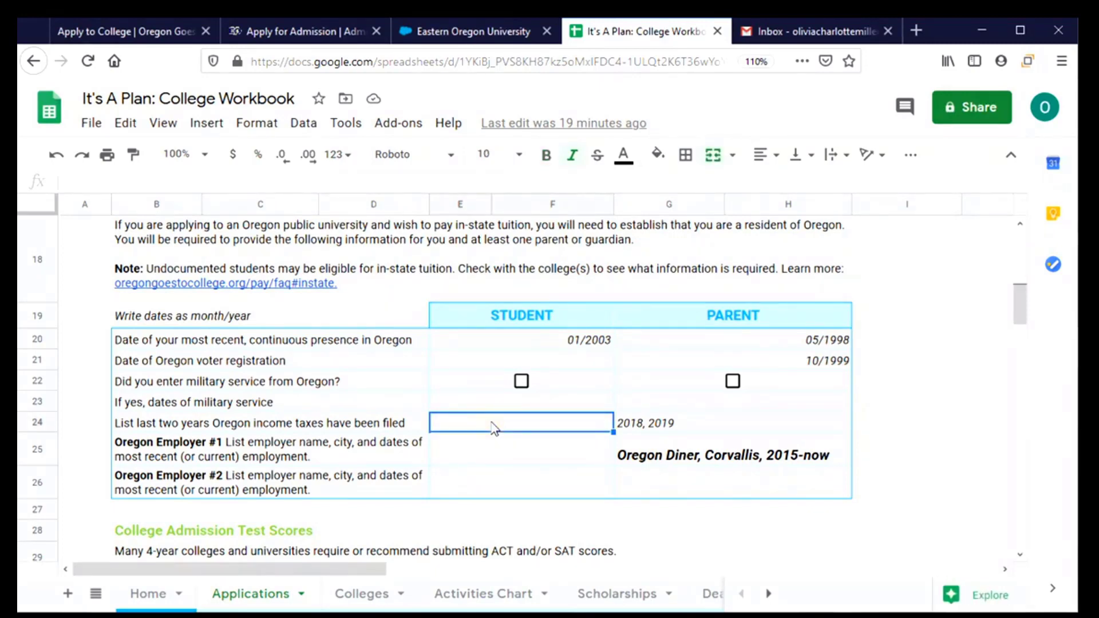
{"action": "left_click", "coordinate": [449, 32]}
Step: Enter tax years 2018, 2019 and employer Corvallis Diner in Corvallis, then save the residency page
{"action": "left_click", "coordinate": [322, 502]}
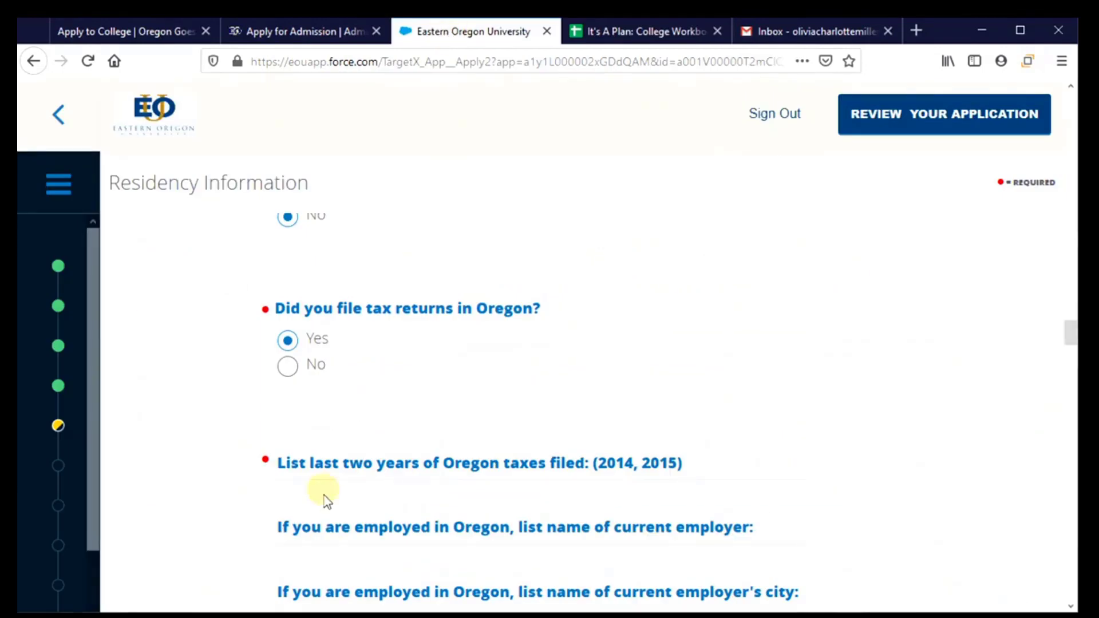
{"action": "type", "text": "2"}
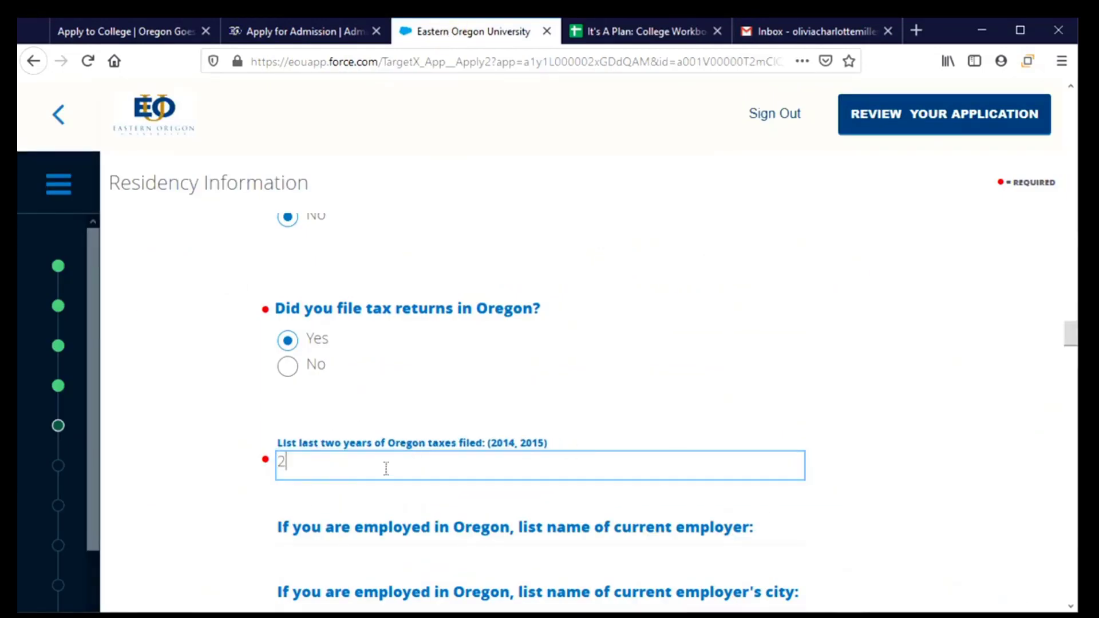
{"action": "type", "text": "018, 2019"}
{"action": "scroll", "coordinate": [409, 471], "scroll_direction": "down", "scroll_amount": 3}
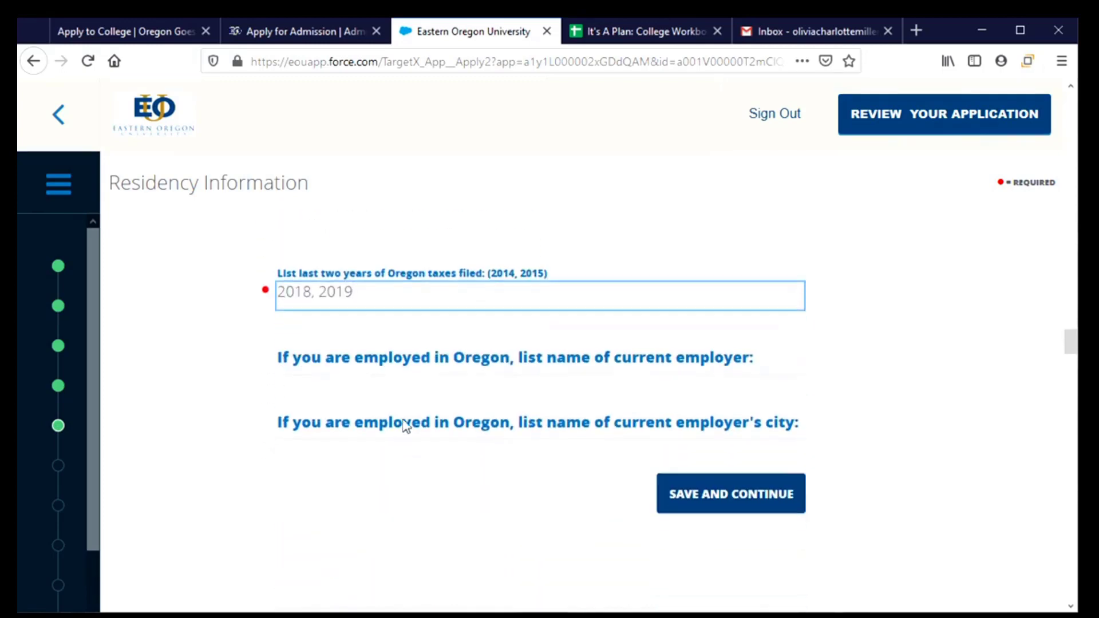
{"action": "left_click", "coordinate": [762, 358]}
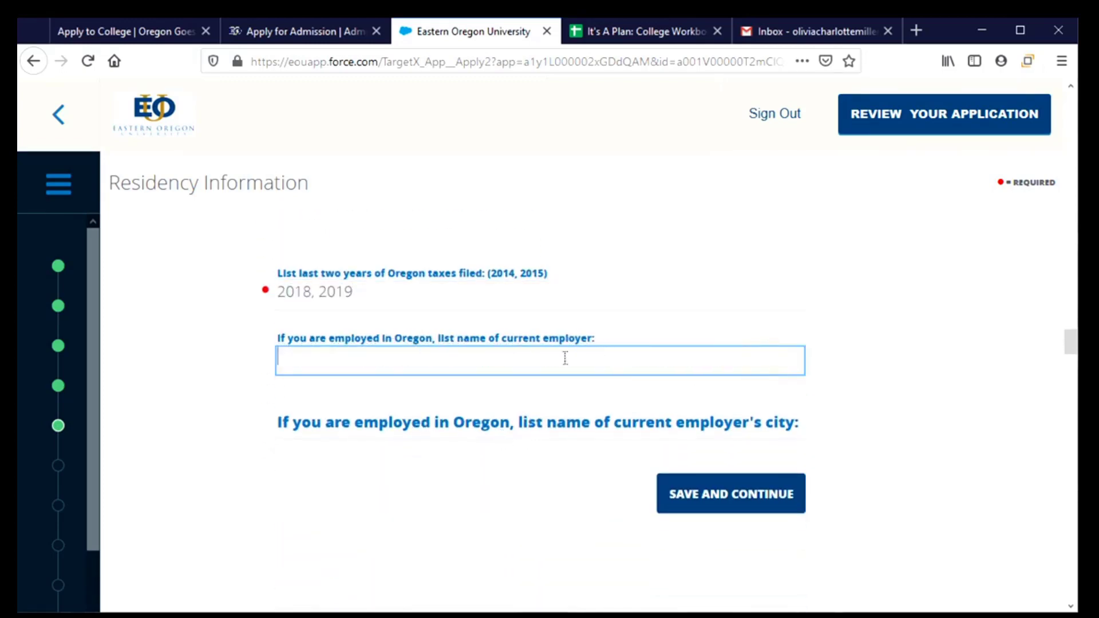
{"action": "type", "text": "Corvlaallis Diner"}
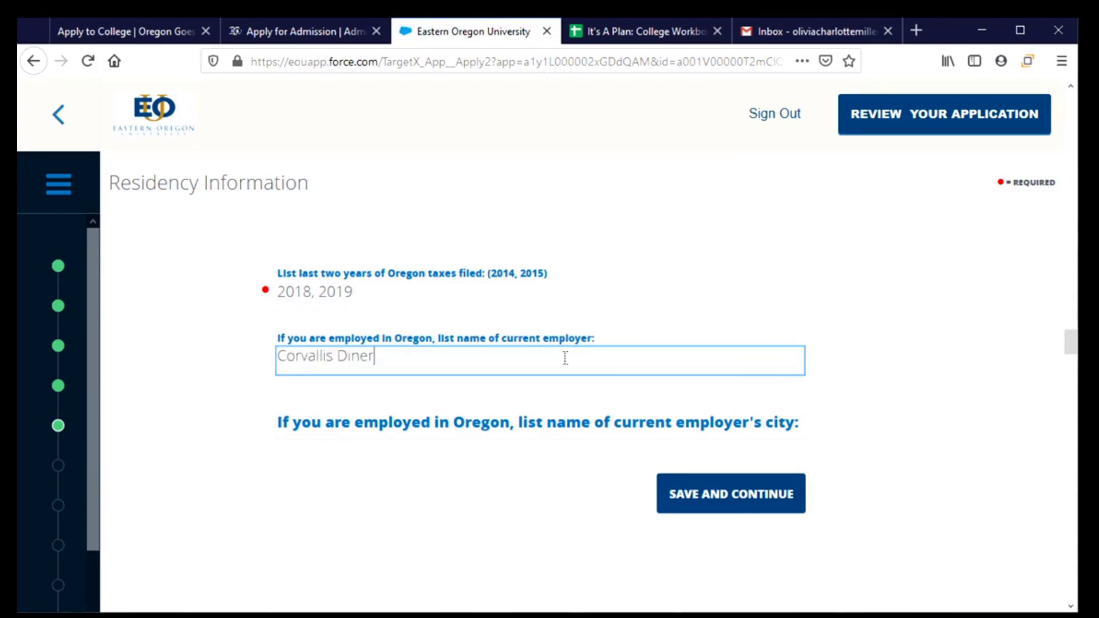
{"action": "left_click", "coordinate": [585, 438]}
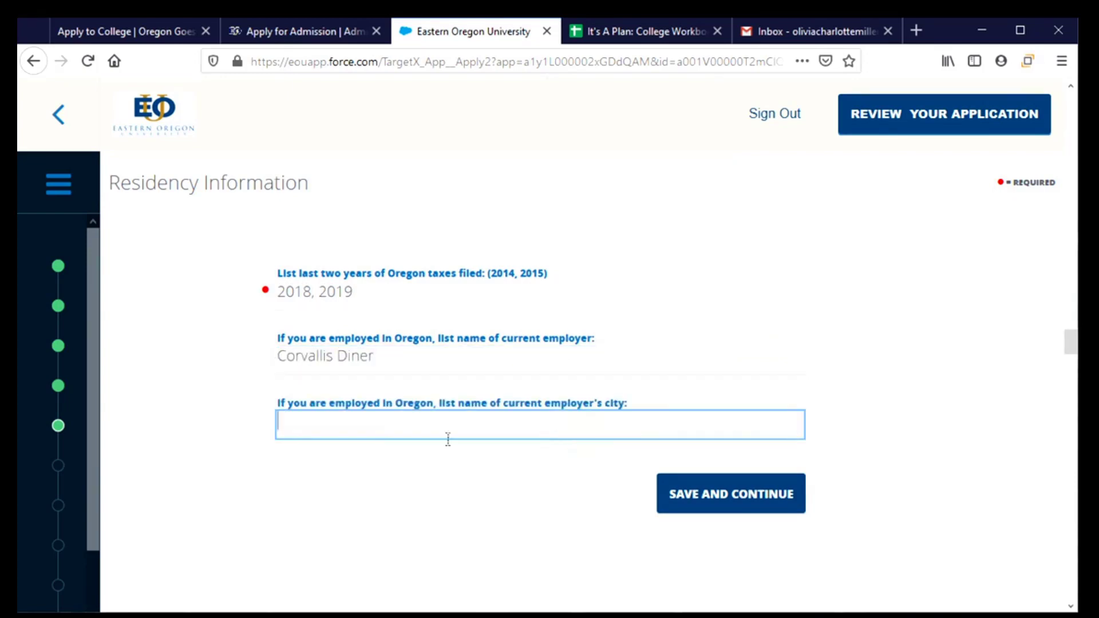
{"action": "type", "text": "Corvallis"}
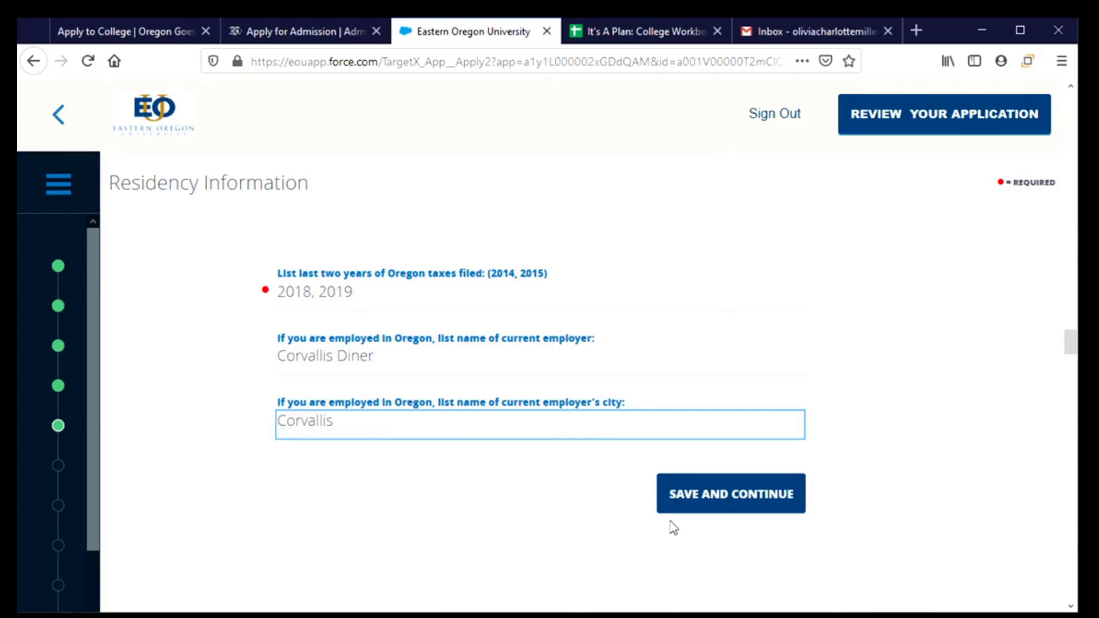
{"action": "left_click", "coordinate": [714, 504]}
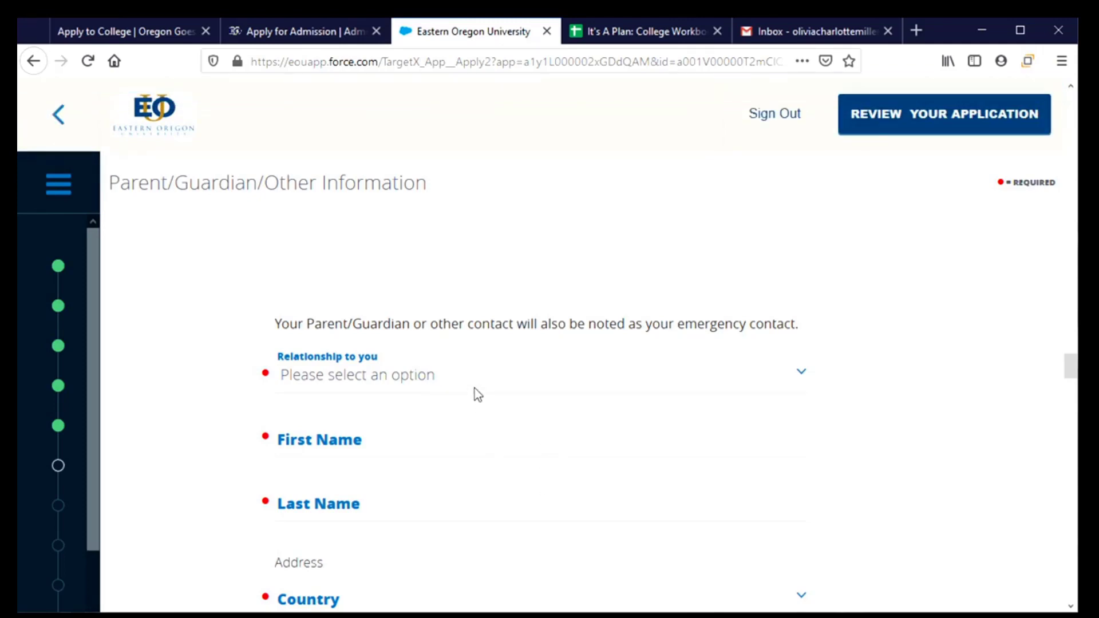
Step: Set the contact's relationship to Mother and enter her first and last name
{"action": "scroll", "coordinate": [477, 395], "scroll_direction": "down", "scroll_amount": 2}
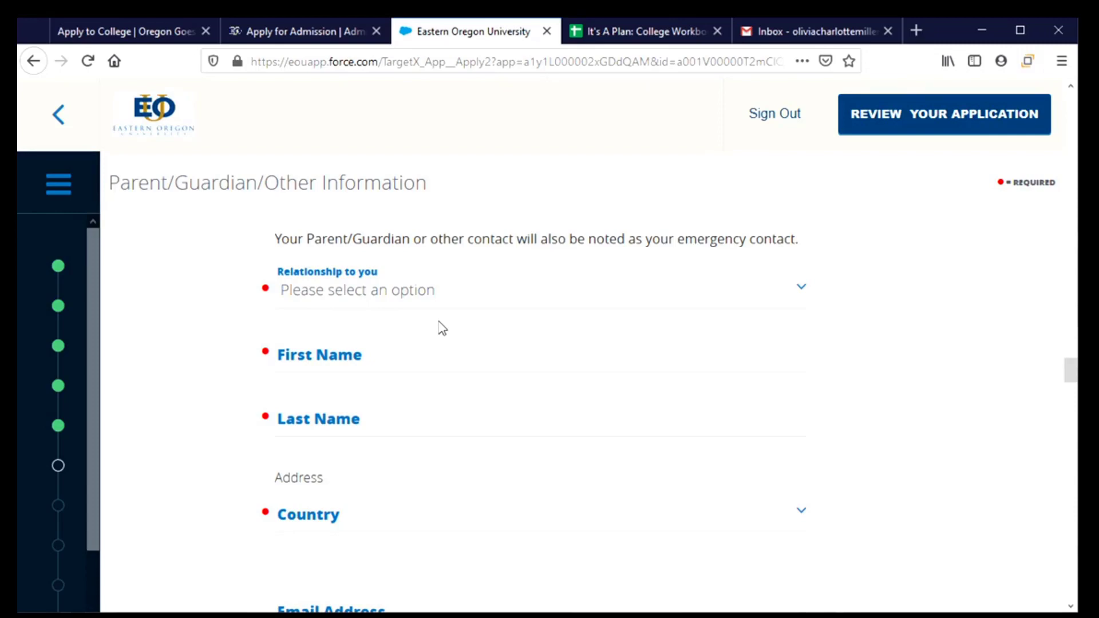
{"action": "left_click", "coordinate": [377, 295]}
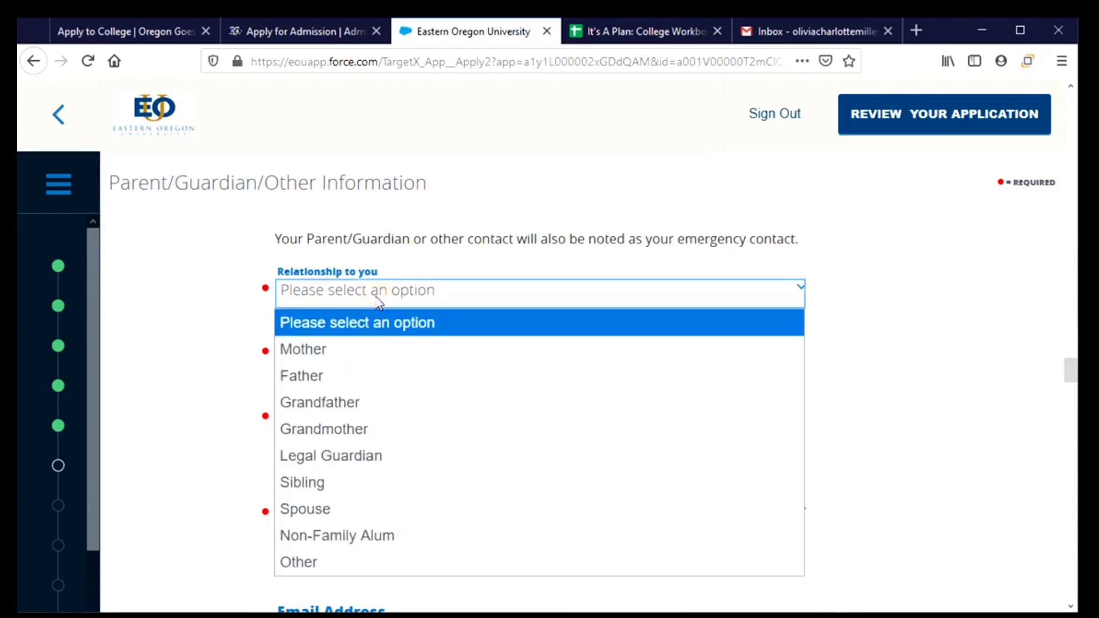
{"action": "left_click", "coordinate": [378, 352]}
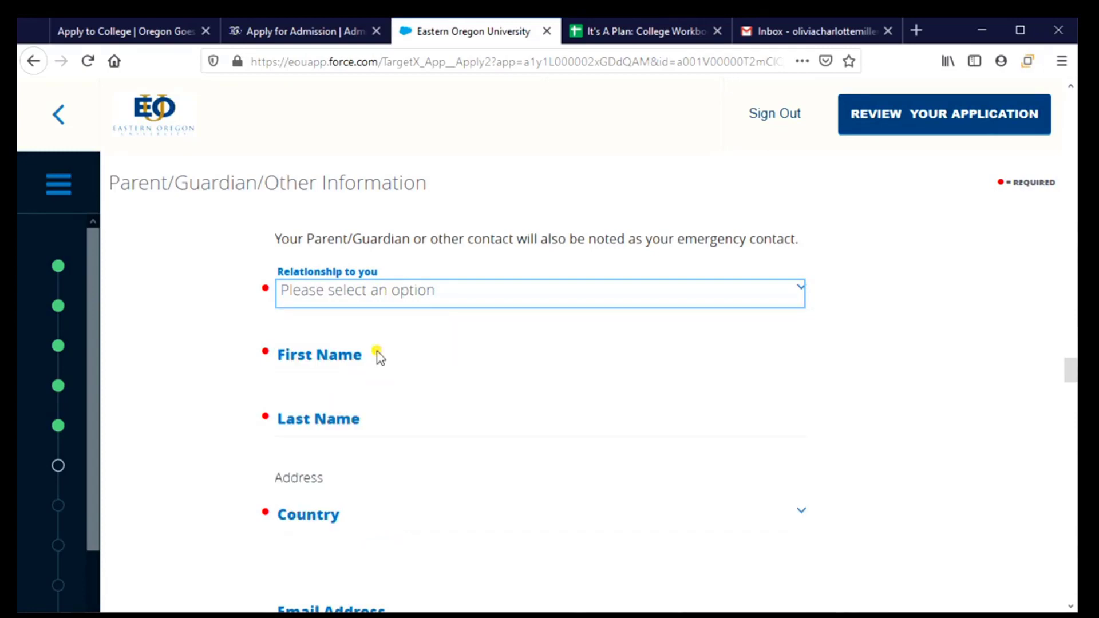
{"action": "left_click", "coordinate": [398, 364]}
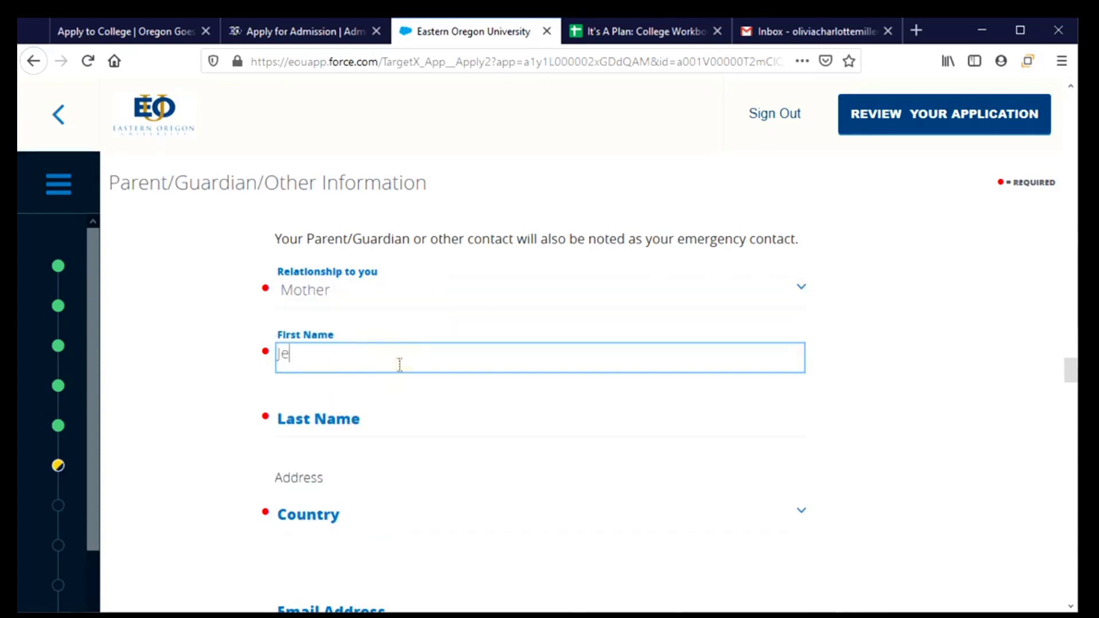
{"action": "key", "text": "Tab"}
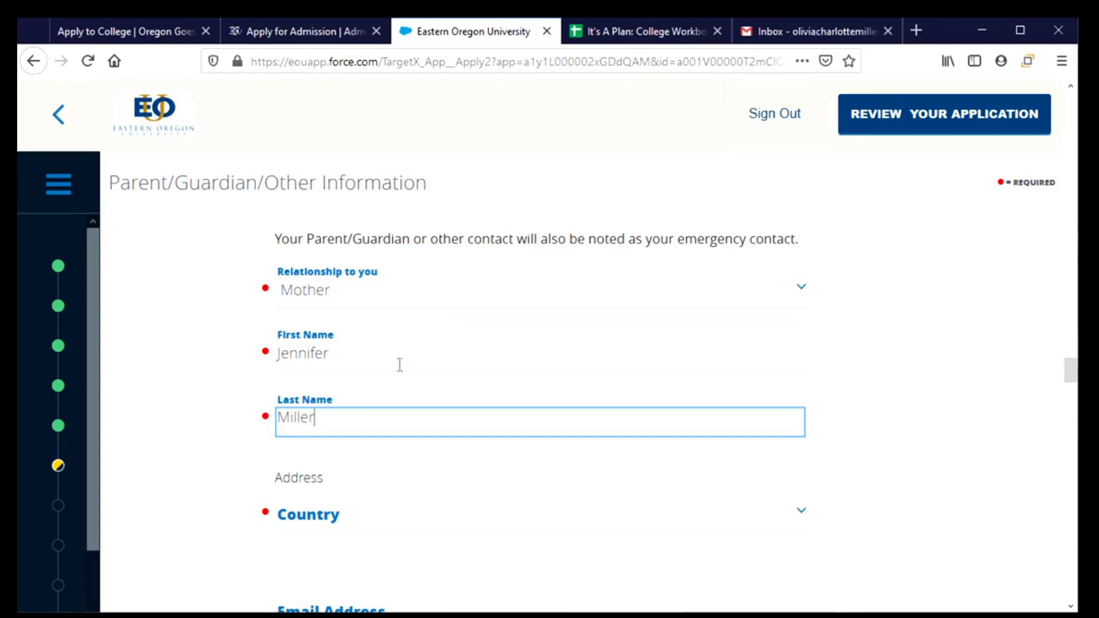
{"action": "key", "text": "Tab"}
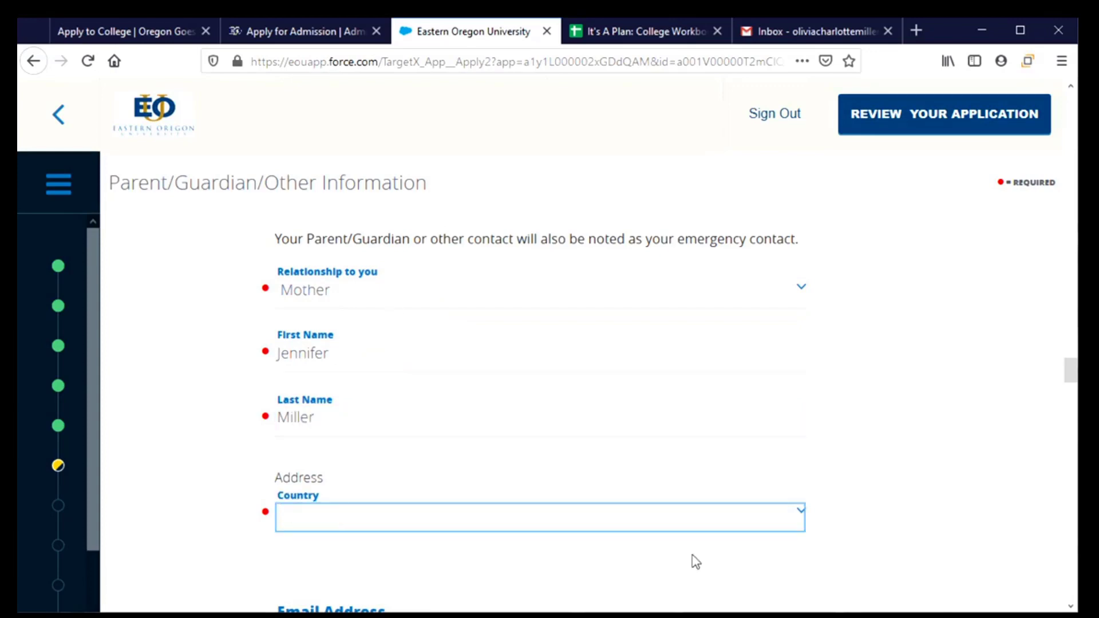
Step: Choose United States as the country and fill in the mother's street address, city, state and zip
{"action": "left_click", "coordinate": [566, 518]}
{"action": "scroll", "coordinate": [412, 442], "scroll_direction": "down", "scroll_amount": 4}
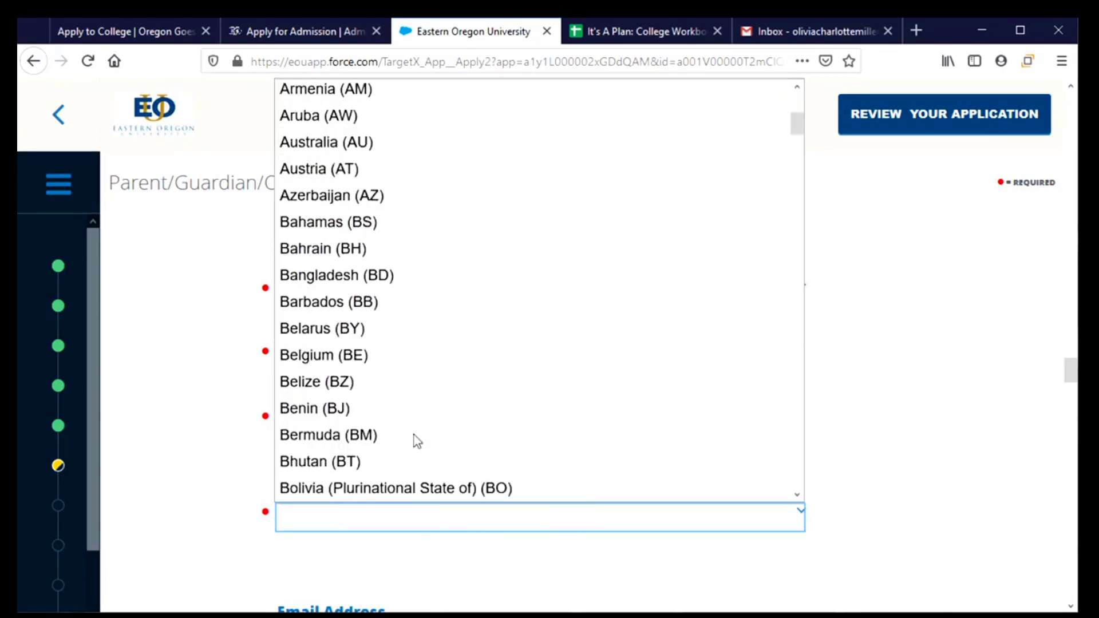
{"action": "scroll", "coordinate": [538, 286], "scroll_direction": "up", "scroll_amount": 4}
{"action": "left_click", "coordinate": [387, 125]}
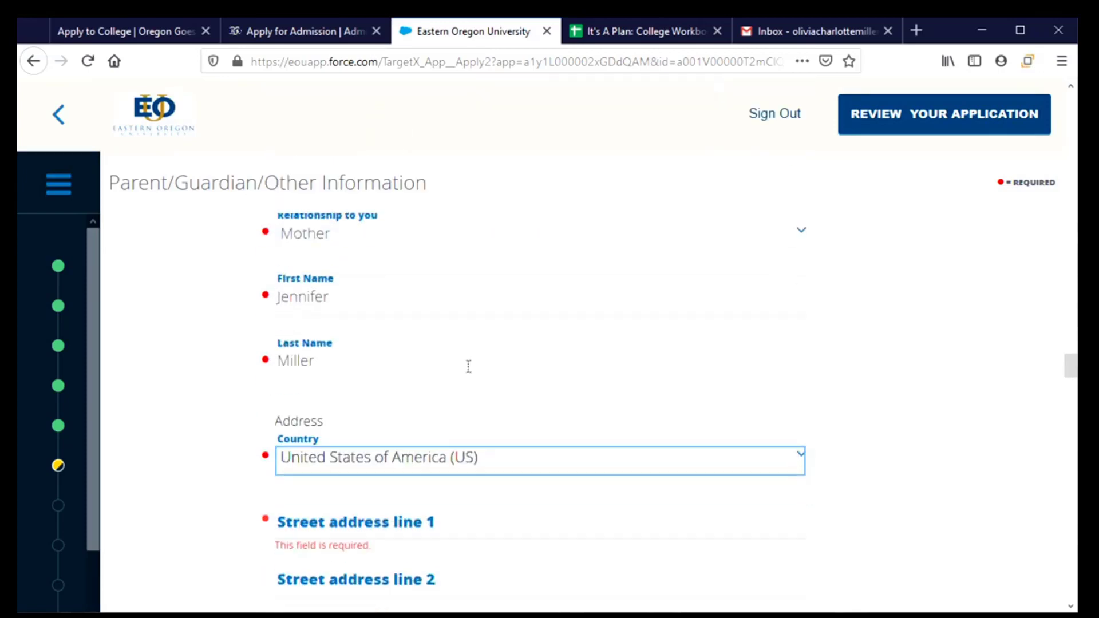
{"action": "scroll", "coordinate": [487, 379], "scroll_direction": "down", "scroll_amount": 4}
{"action": "left_click", "coordinate": [362, 329]}
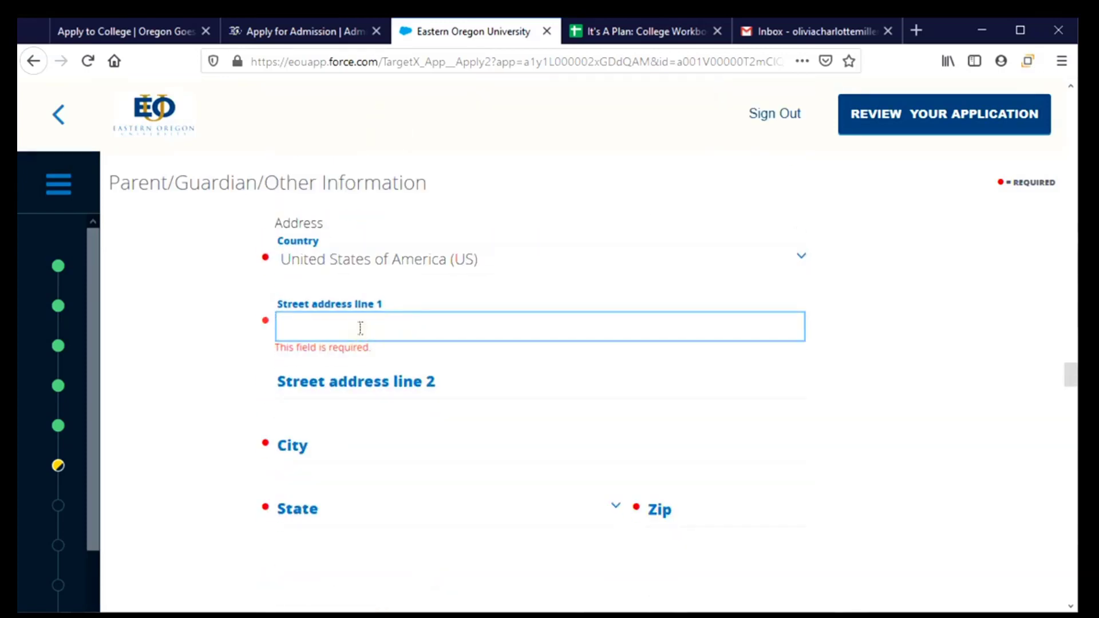
{"action": "type", "text": "110 Snell Hall"}
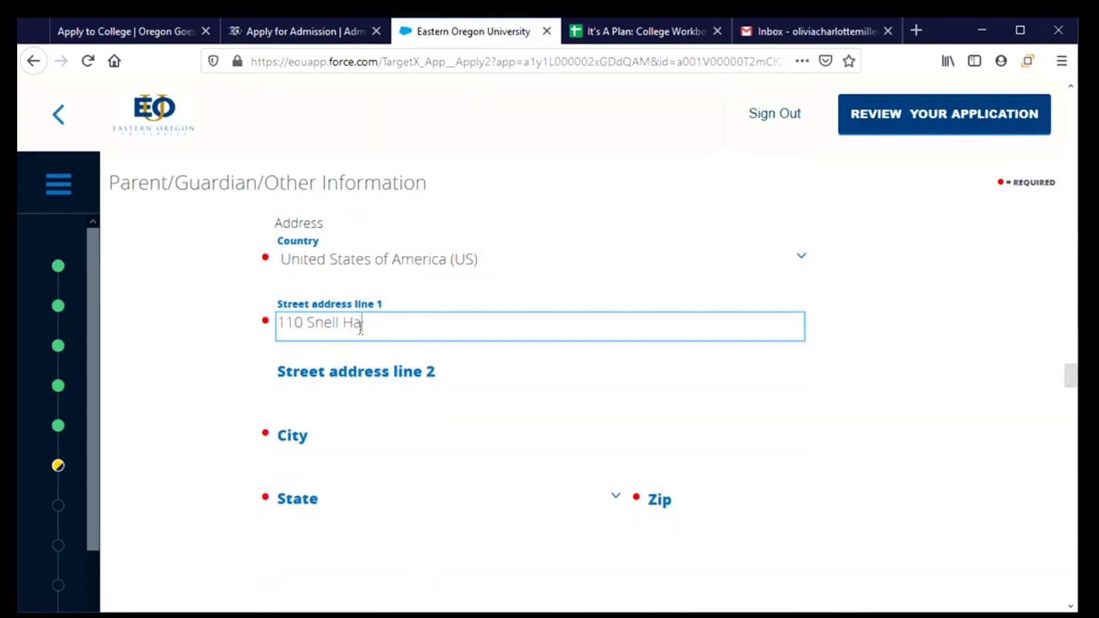
{"action": "key", "text": "Tab"}
{"action": "key", "text": "Tab"}
{"action": "type", "text": "Corvallis"}
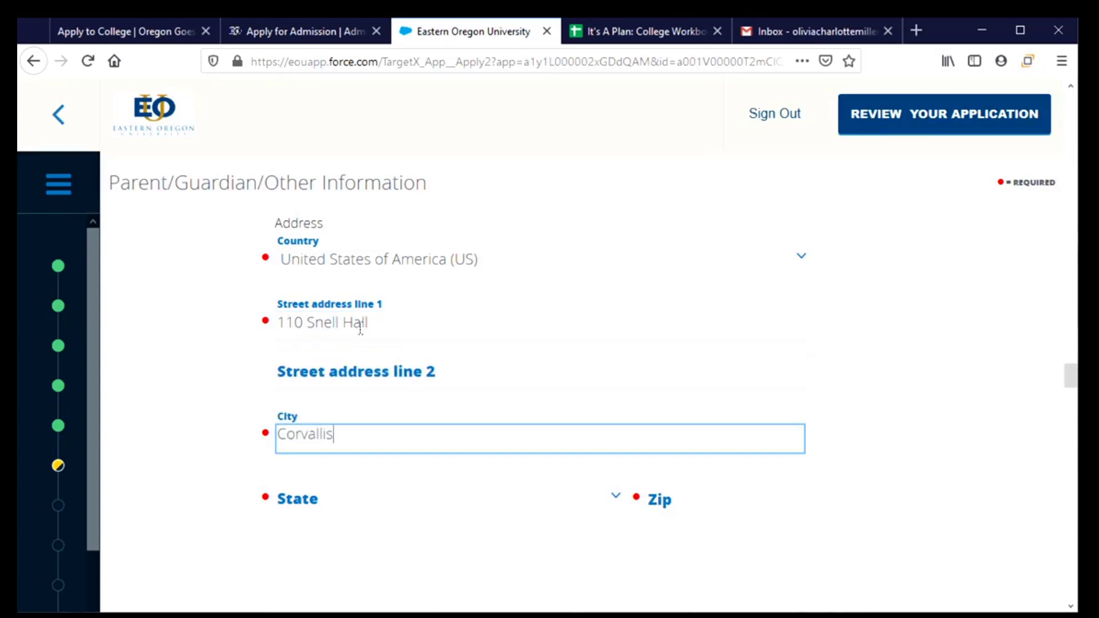
{"action": "key", "text": "Tab"}
{"action": "type", "text": "or"}
{"action": "key", "text": "Tab"}
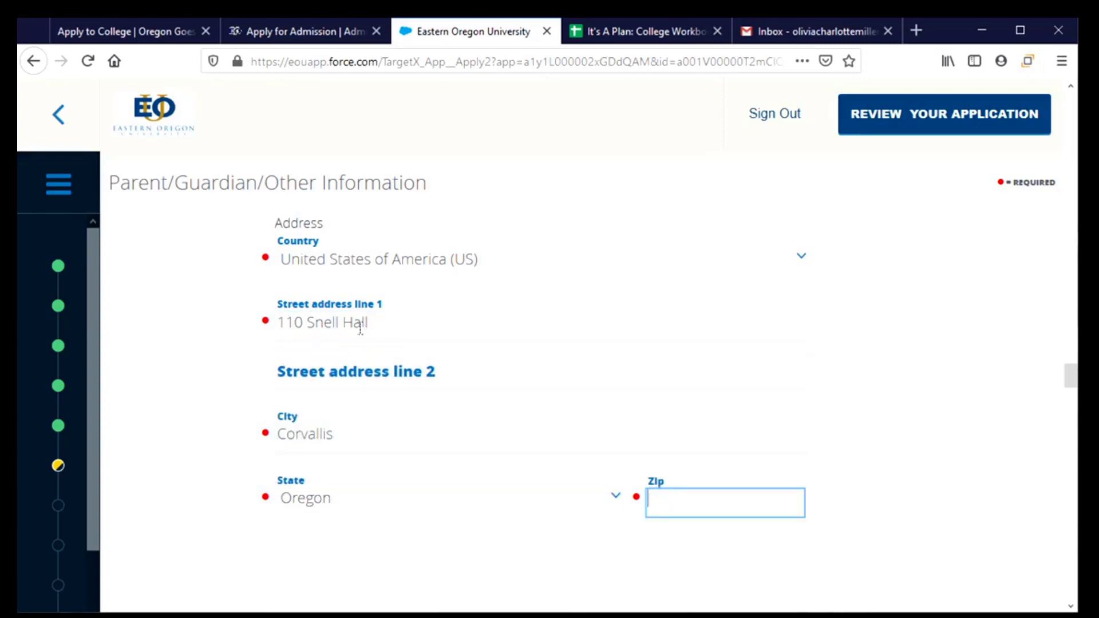
{"action": "type", "text": "97331"}
Step: Enter the mother's primary phone number
{"action": "scroll", "coordinate": [359, 326], "scroll_direction": "down", "scroll_amount": 4}
{"action": "left_click", "coordinate": [366, 371]}
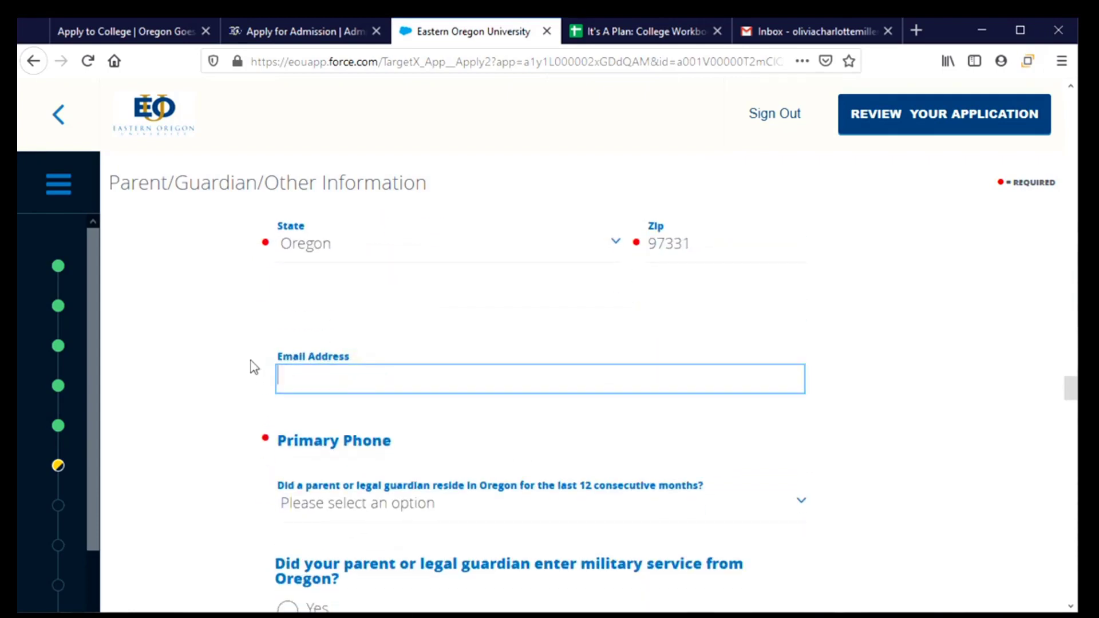
{"action": "scroll", "coordinate": [505, 386], "scroll_direction": "down", "scroll_amount": 1}
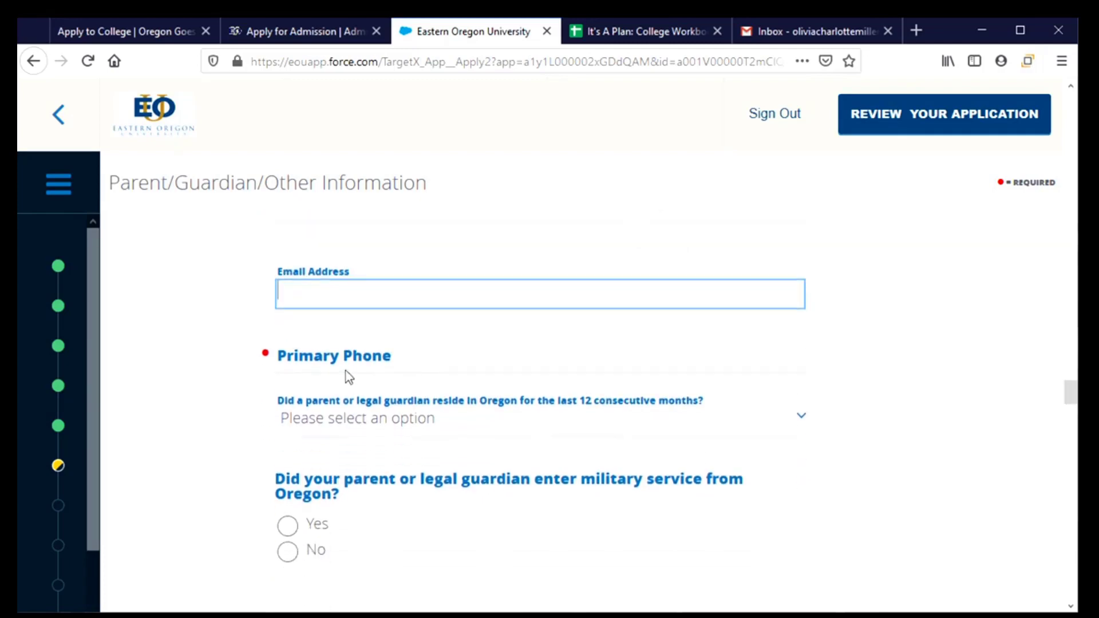
{"action": "left_click", "coordinate": [340, 358]}
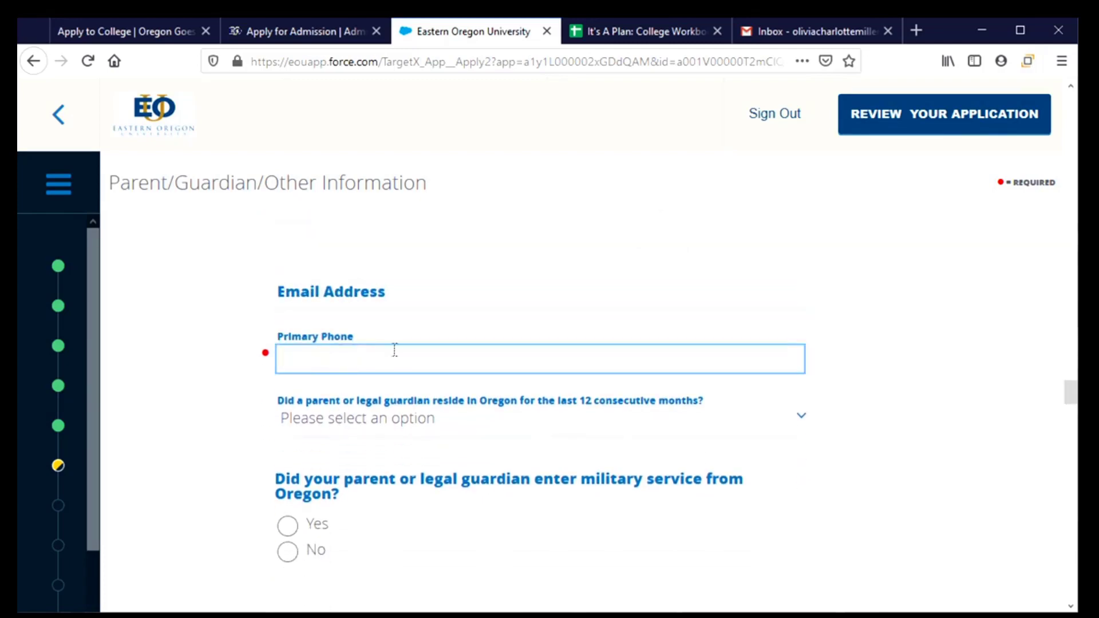
{"action": "type", "text": "5415555678"}
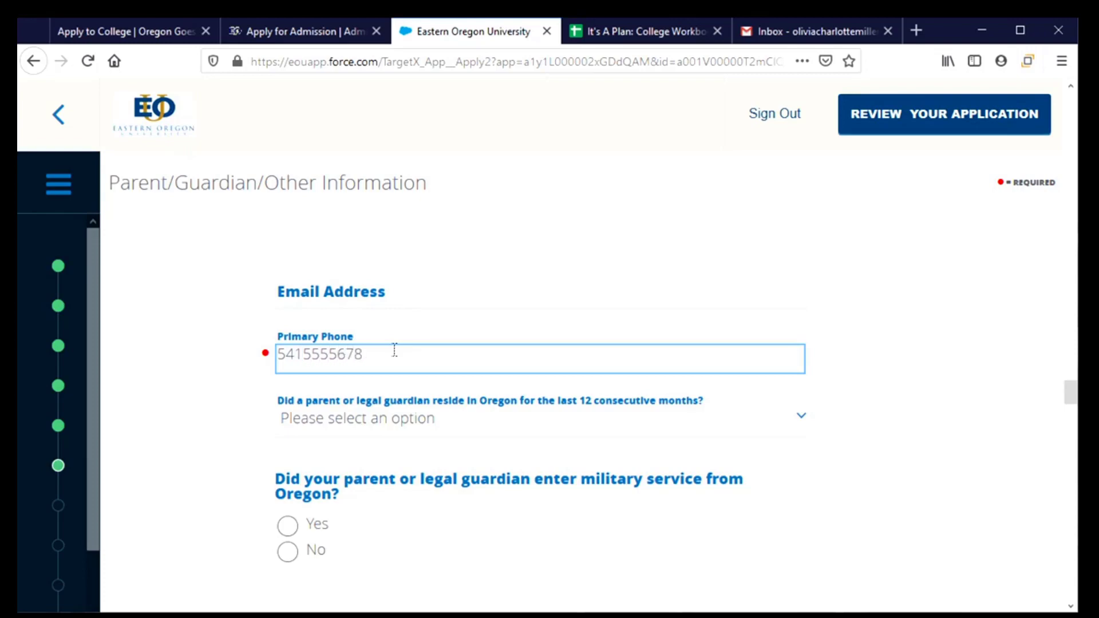
Step: Answer Yes to the 12-month Oregon residency question, then check the College Workbook
{"action": "left_click", "coordinate": [430, 422]}
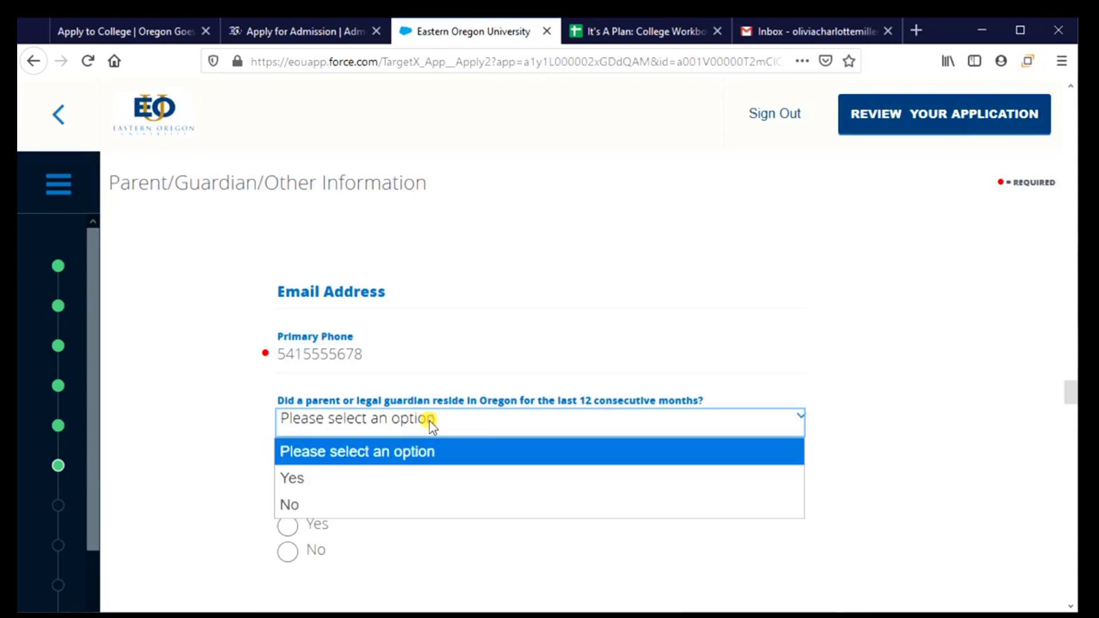
{"action": "left_click", "coordinate": [348, 478]}
{"action": "scroll", "coordinate": [337, 458], "scroll_direction": "down", "scroll_amount": 2}
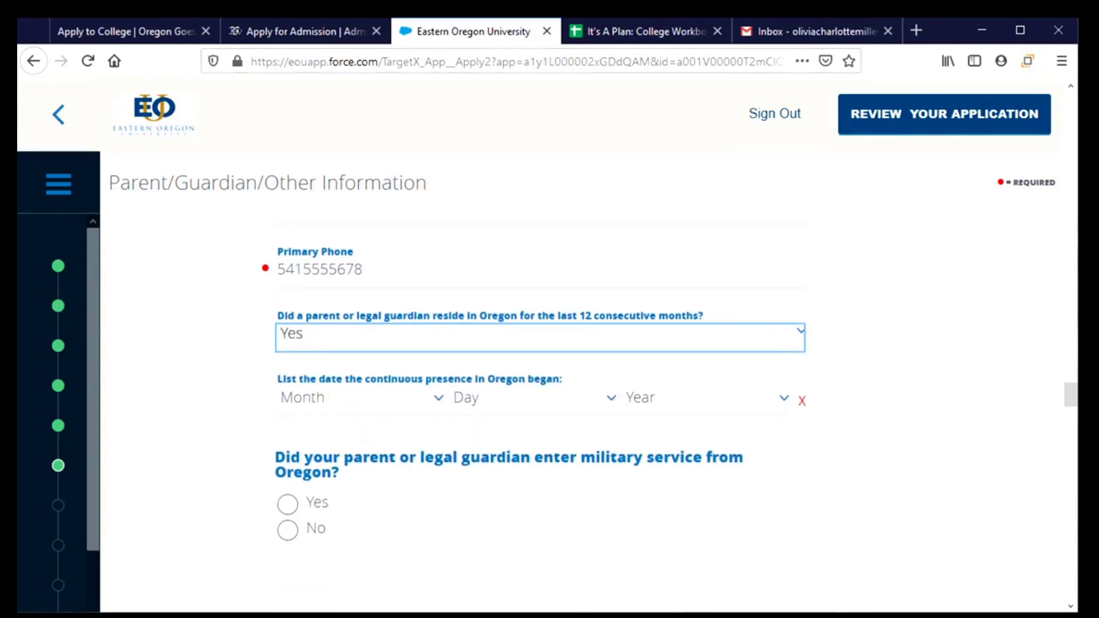
{"action": "left_click", "coordinate": [634, 29]}
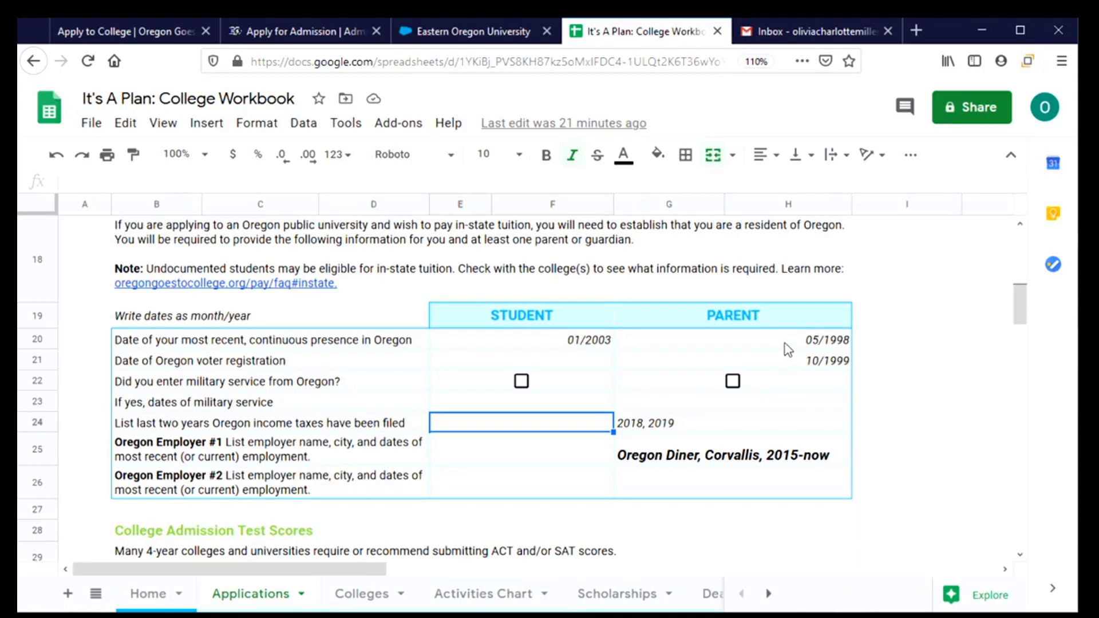
Step: Back in the application, set the parent's Oregon residency start date to May 1, 1998
{"action": "left_click", "coordinate": [469, 32]}
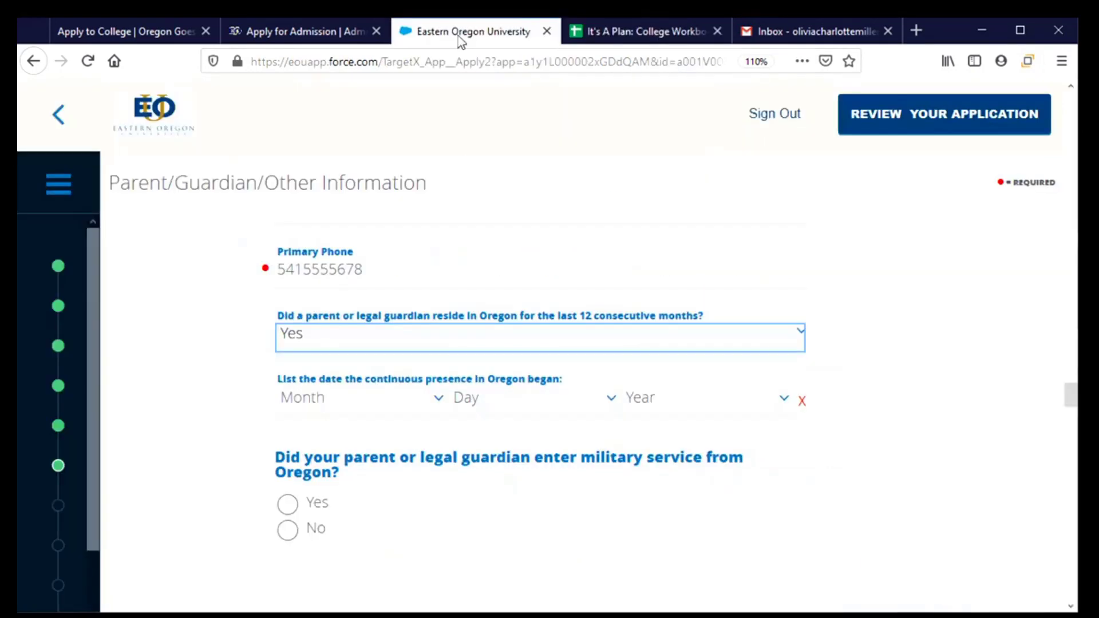
{"action": "left_click", "coordinate": [343, 400]}
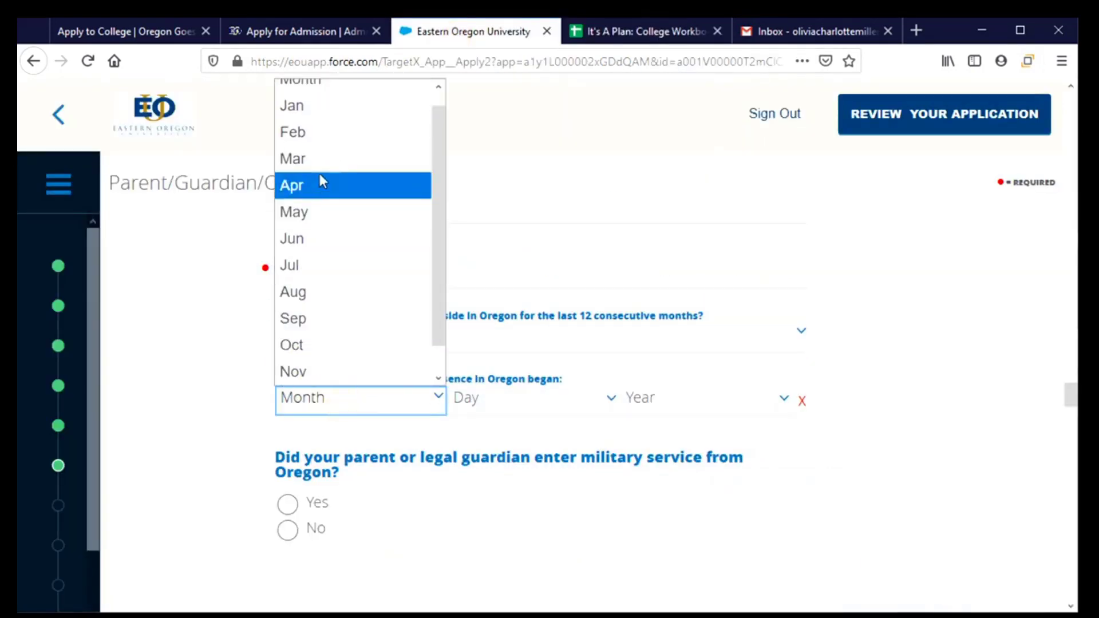
{"action": "left_click", "coordinate": [320, 210]}
{"action": "left_click", "coordinate": [492, 399]}
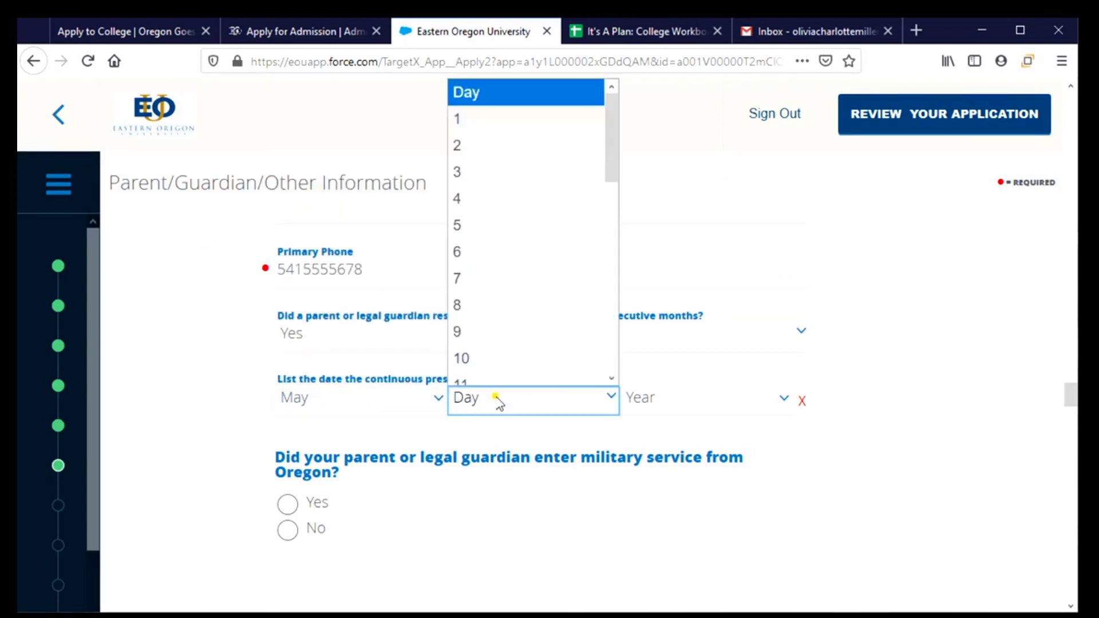
{"action": "left_click", "coordinate": [483, 115]}
{"action": "left_click", "coordinate": [695, 407]}
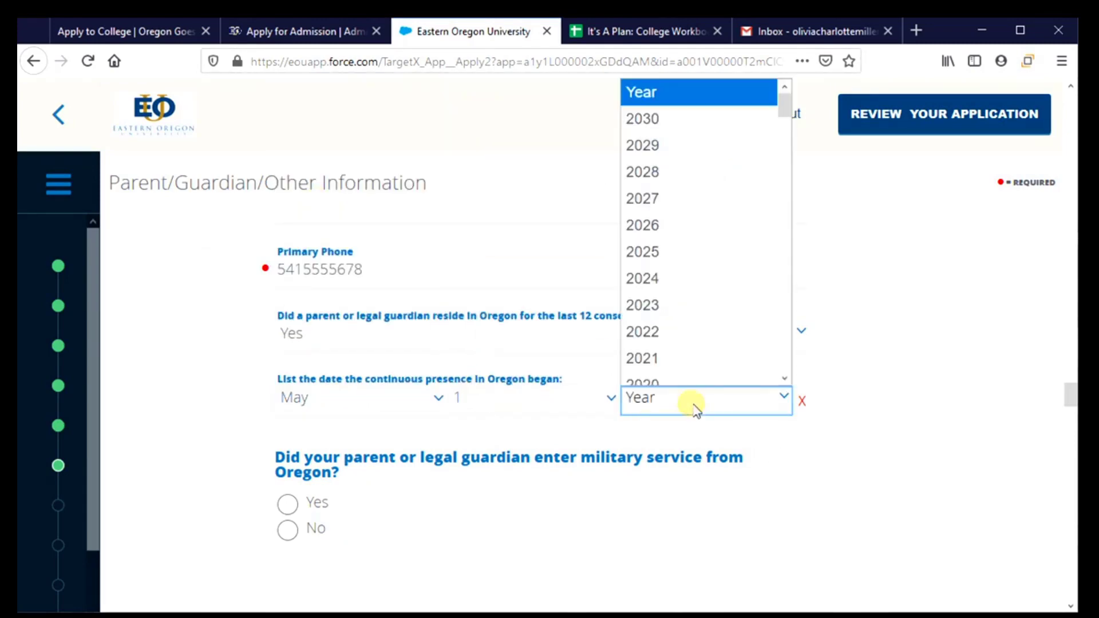
{"action": "scroll", "coordinate": [675, 355], "scroll_direction": "down", "scroll_amount": 6}
{"action": "scroll", "coordinate": [668, 345], "scroll_direction": "down", "scroll_amount": 4}
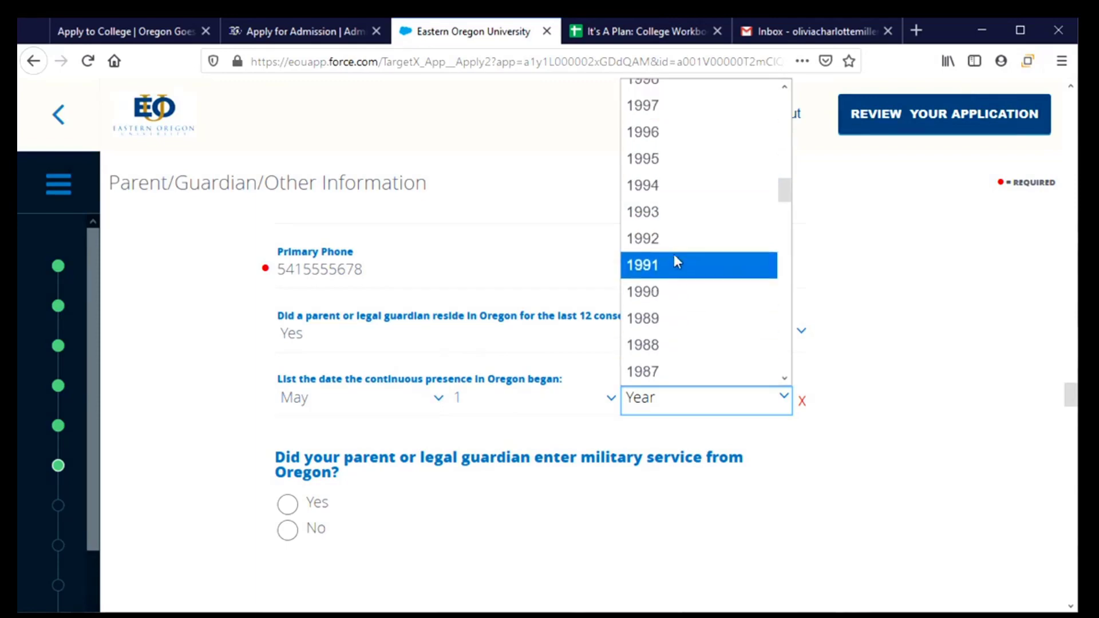
{"action": "scroll", "coordinate": [671, 246], "scroll_direction": "up", "scroll_amount": 1}
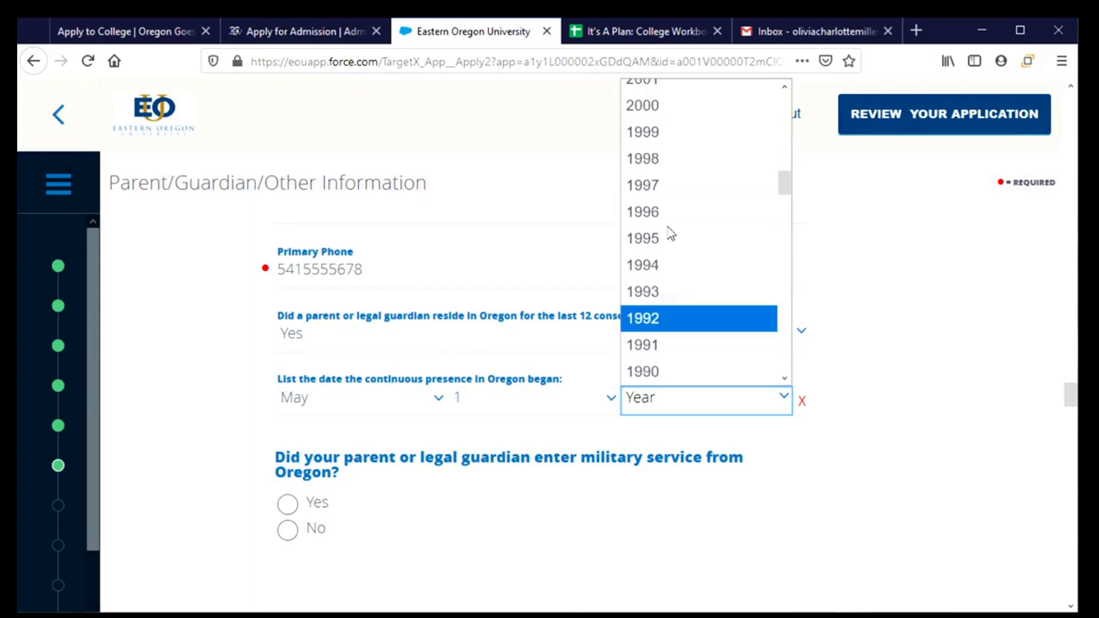
{"action": "left_click", "coordinate": [668, 162]}
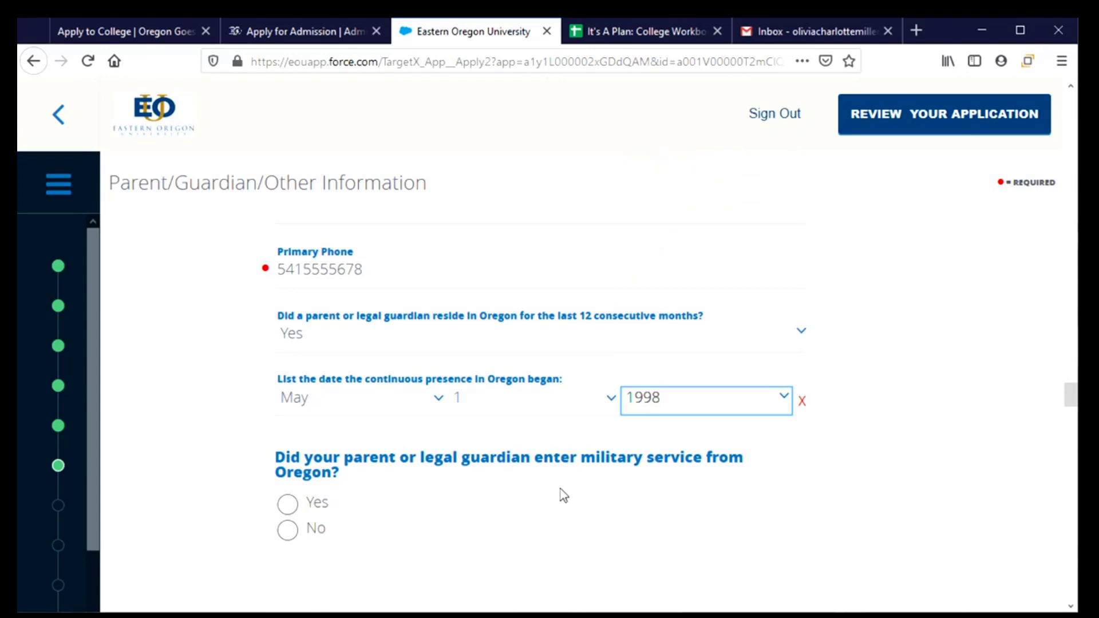
Step: Answer No to military service and Yes to Oregon taxes for 2018, 2019, then go back a page
{"action": "scroll", "coordinate": [558, 497], "scroll_direction": "down", "scroll_amount": 2}
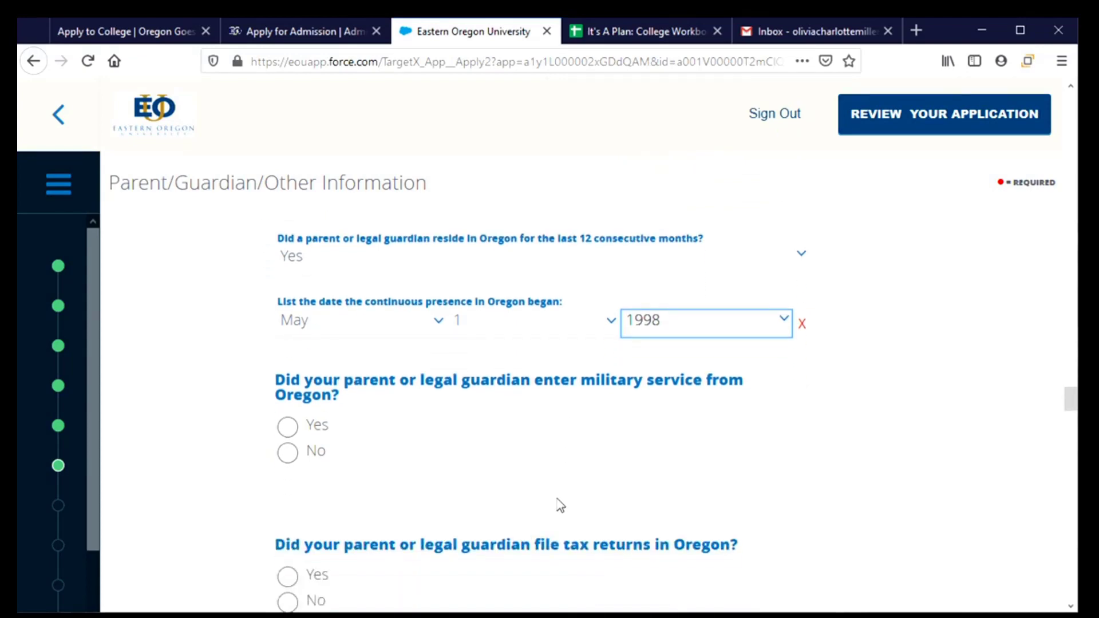
{"action": "left_click", "coordinate": [288, 455]}
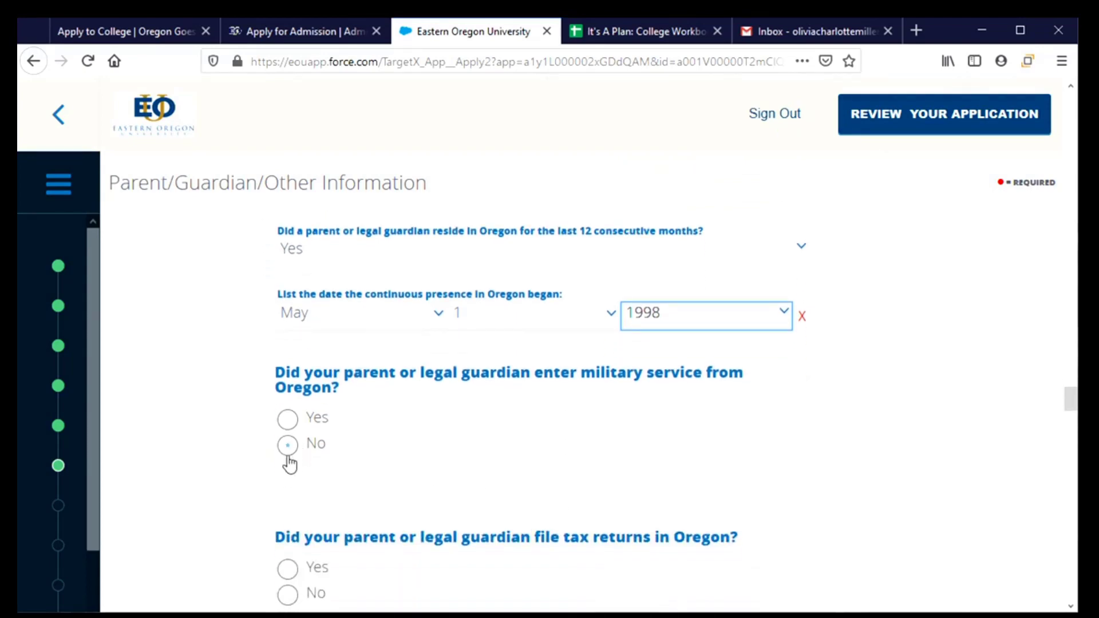
{"action": "scroll", "coordinate": [444, 471], "scroll_direction": "down", "scroll_amount": 4}
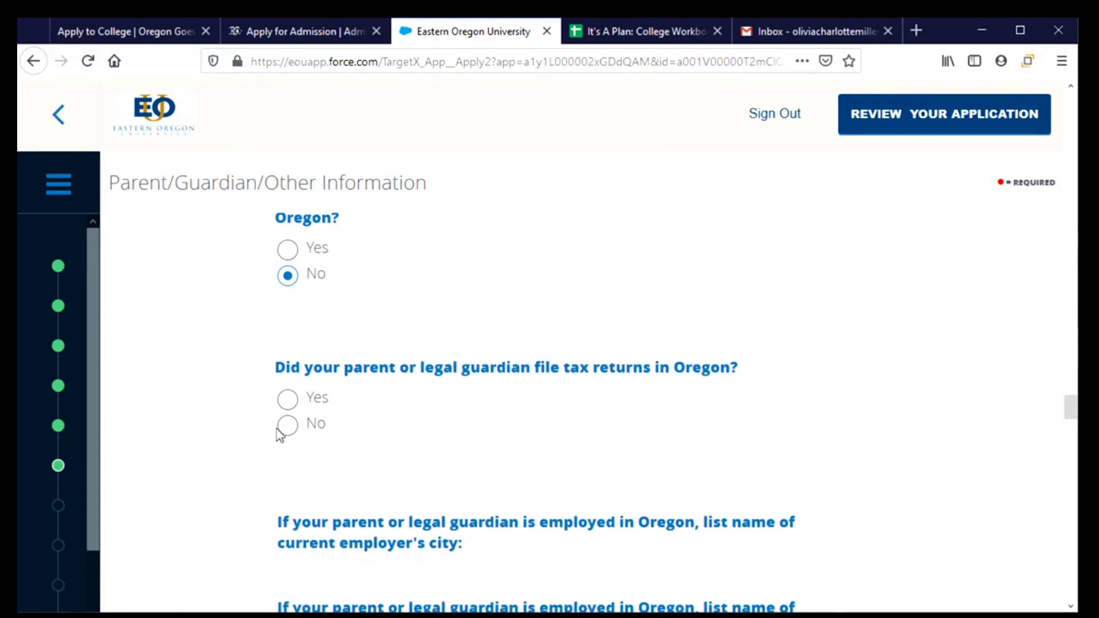
{"action": "left_click", "coordinate": [289, 406]}
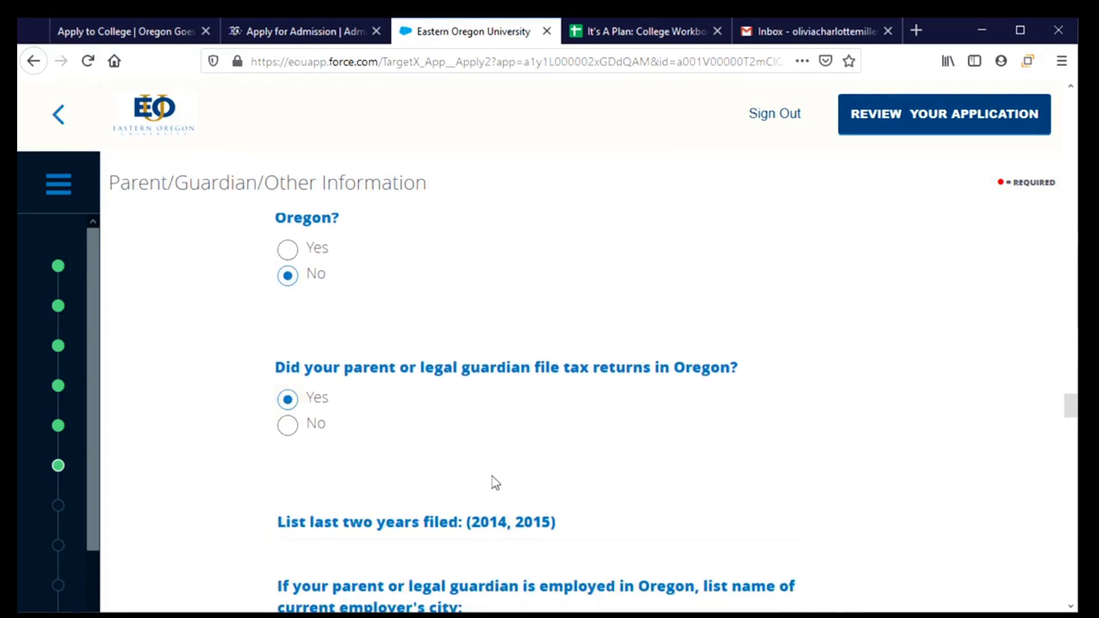
{"action": "scroll", "coordinate": [542, 495], "scroll_direction": "down", "scroll_amount": 2}
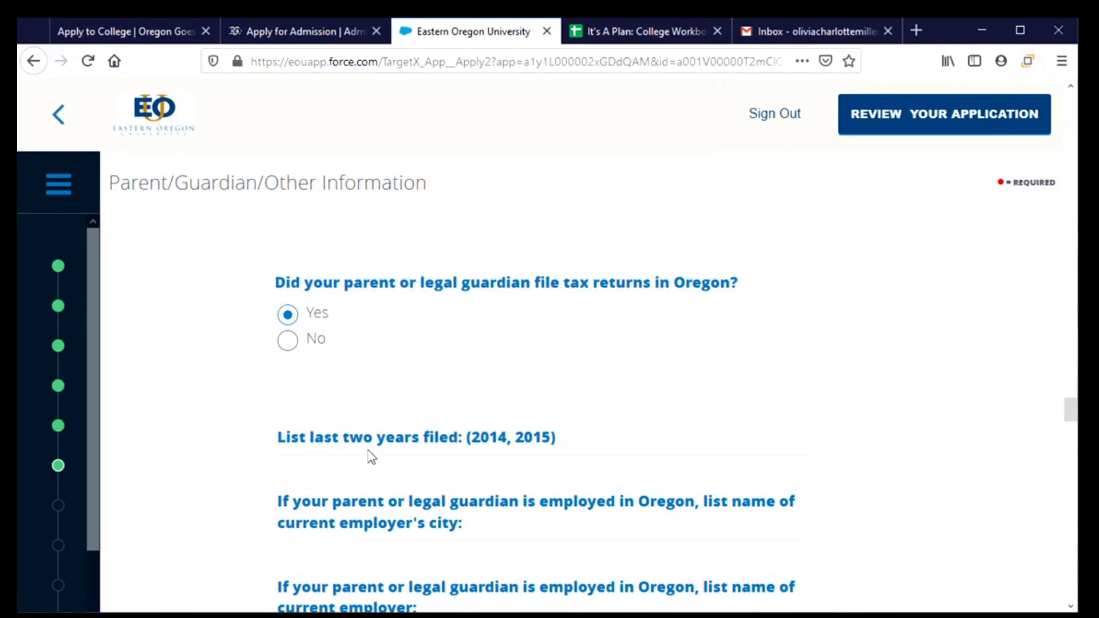
{"action": "left_click", "coordinate": [579, 444]}
{"action": "type", "text": "20"}
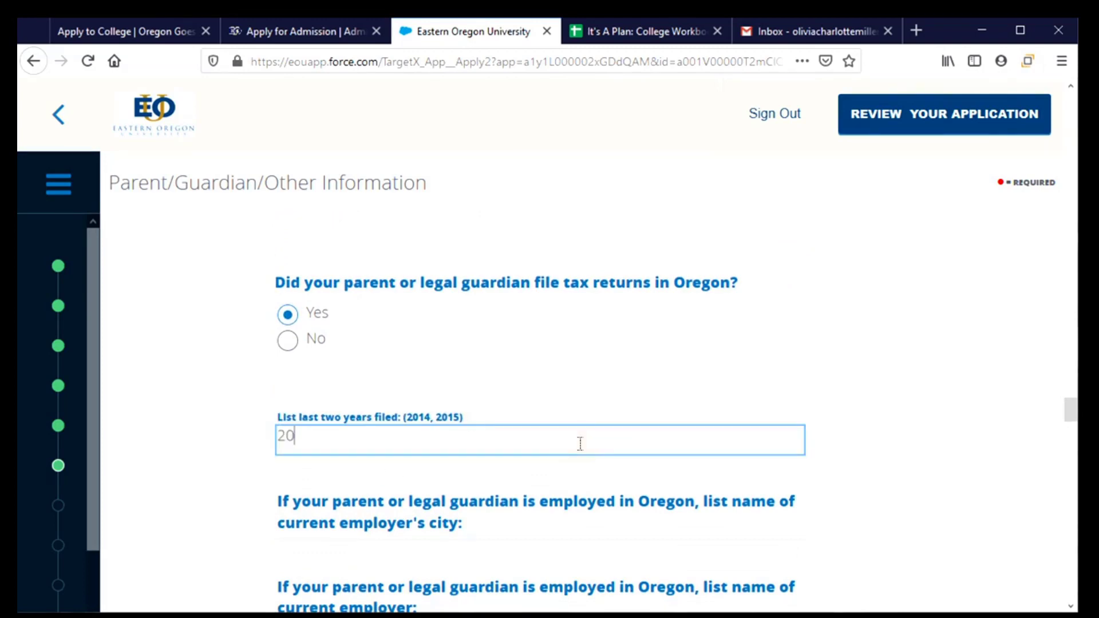
{"action": "type", "text": "18, 2019"}
{"action": "key", "text": "alt+Left"}
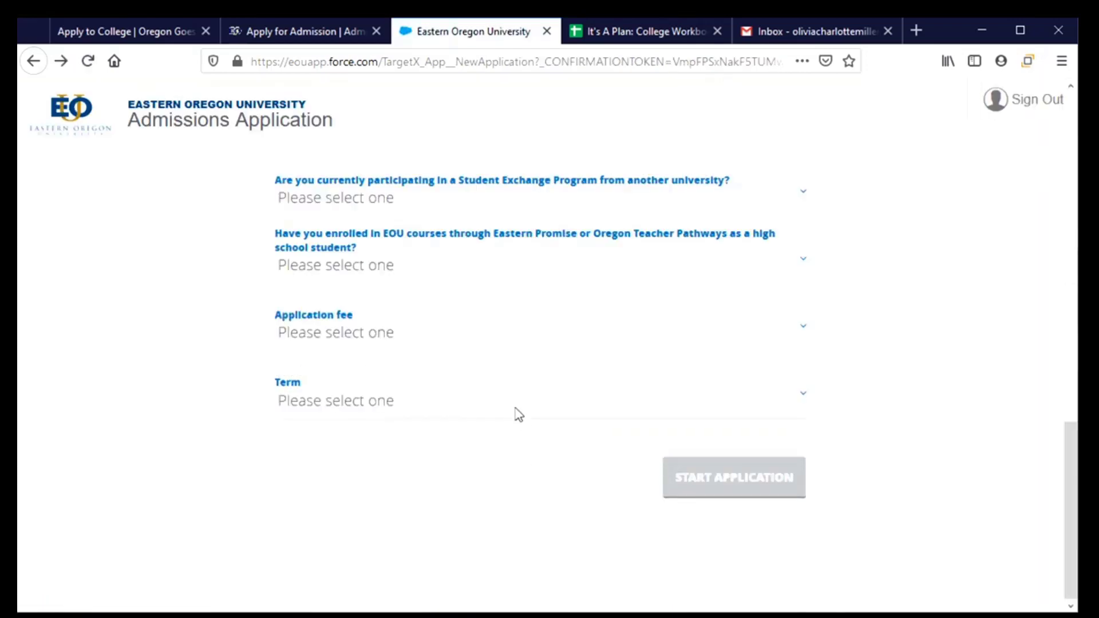
Step: Return to the form, scroll to Parent/Guardian/Other Information and open the Relationship to you dropdown
{"action": "key", "text": "alt+Right"}
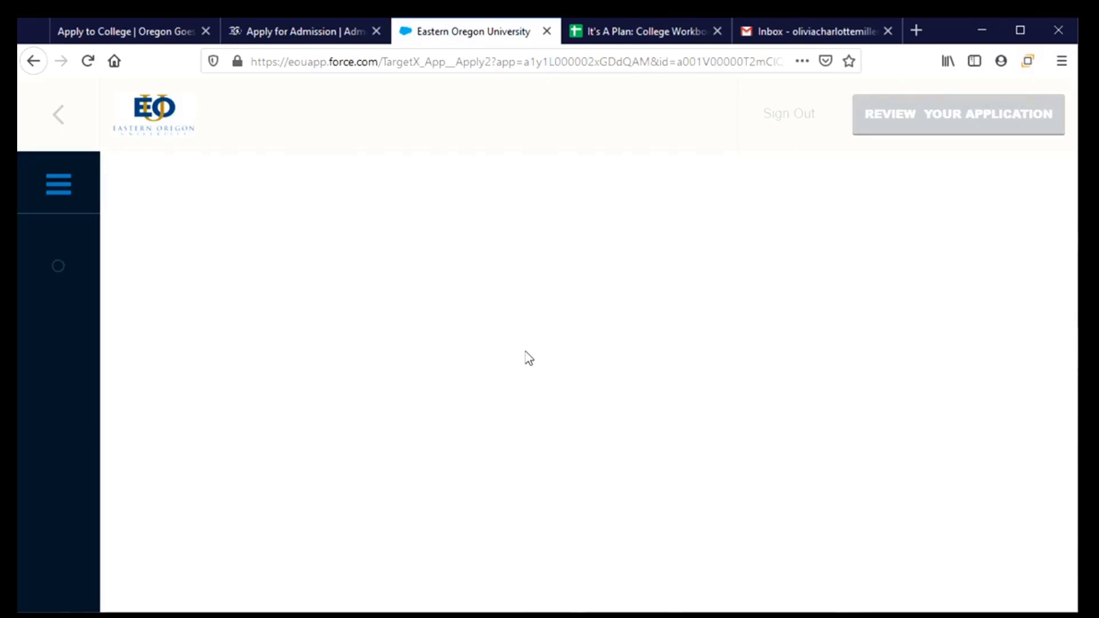
{"action": "scroll", "coordinate": [527, 358], "scroll_direction": "down", "scroll_amount": 8}
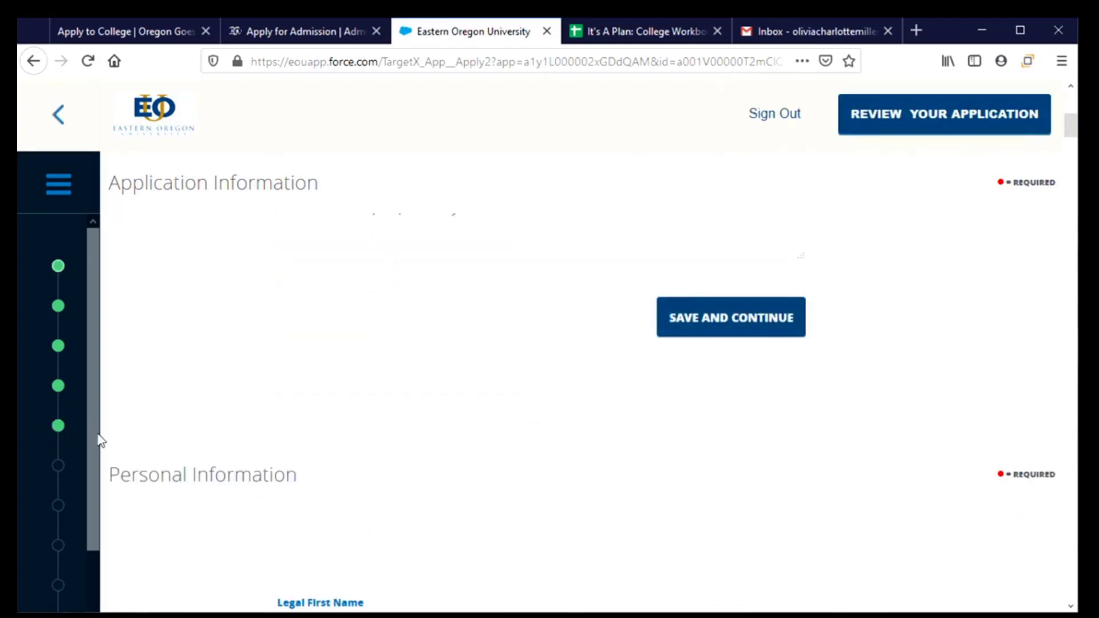
{"action": "scroll", "coordinate": [456, 423], "scroll_direction": "down", "scroll_amount": 5}
{"action": "scroll", "coordinate": [407, 440], "scroll_direction": "down", "scroll_amount": 15}
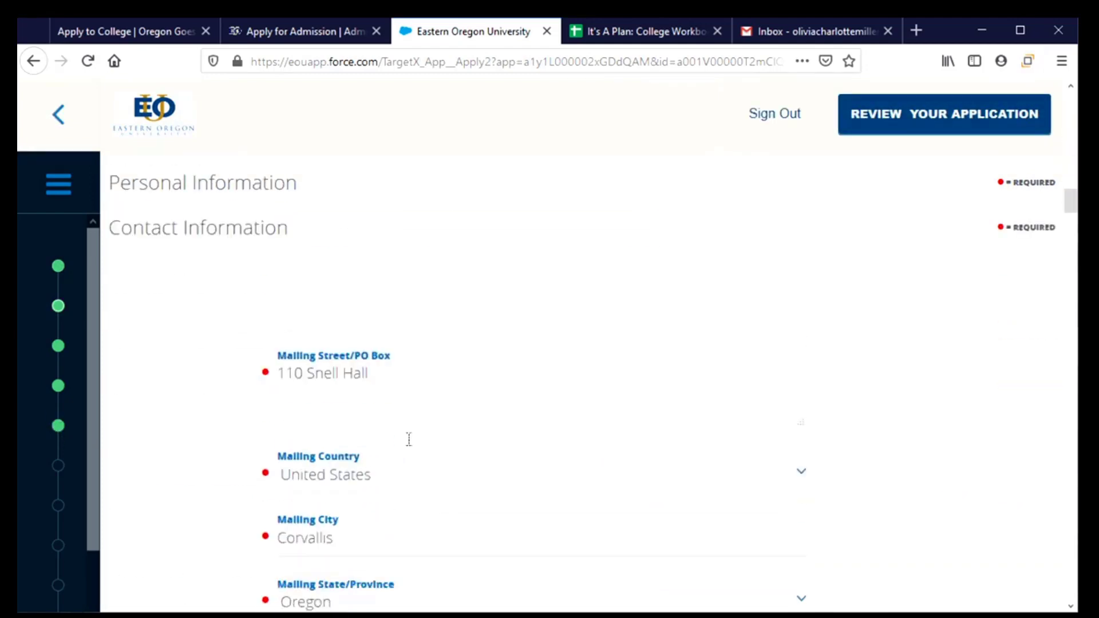
{"action": "scroll", "coordinate": [411, 446], "scroll_direction": "down", "scroll_amount": 12}
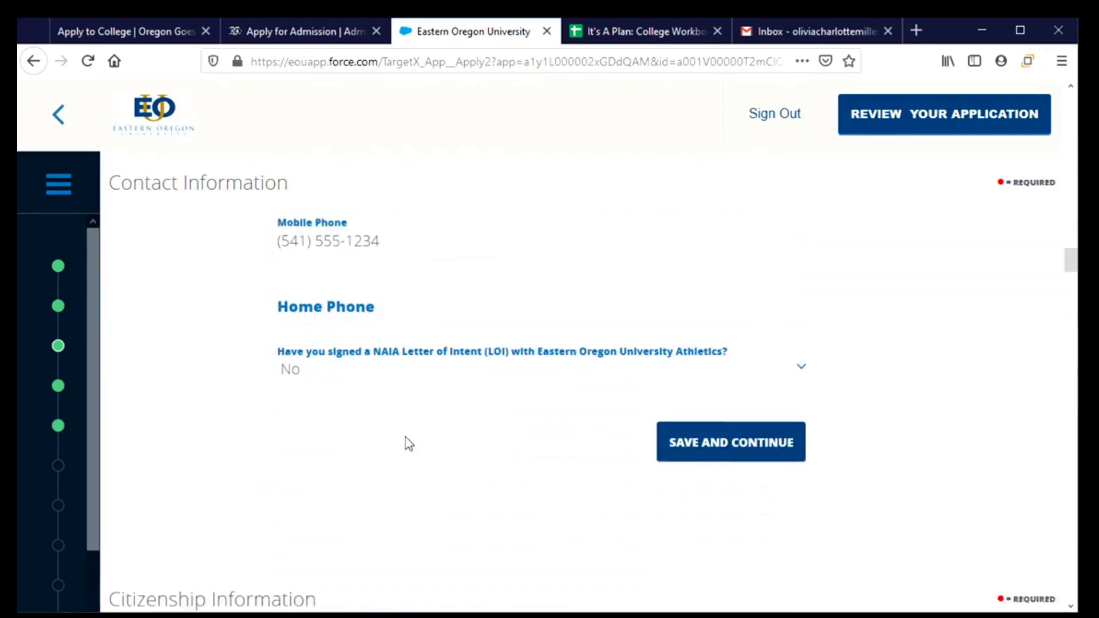
{"action": "scroll", "coordinate": [407, 437], "scroll_direction": "down", "scroll_amount": 3}
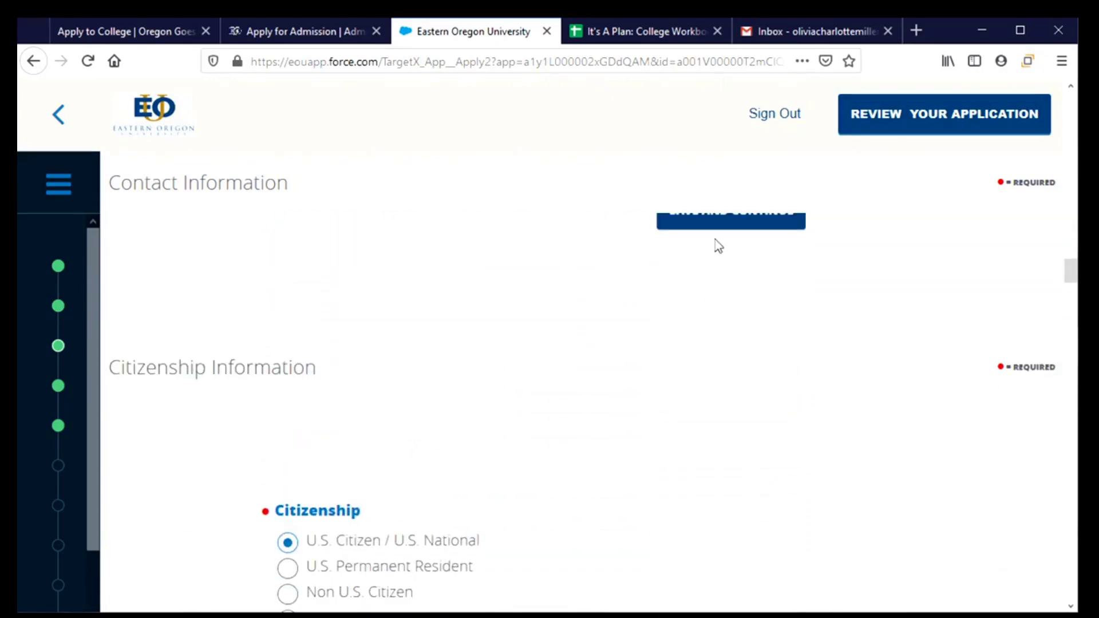
{"action": "scroll", "coordinate": [588, 380], "scroll_direction": "down", "scroll_amount": 15}
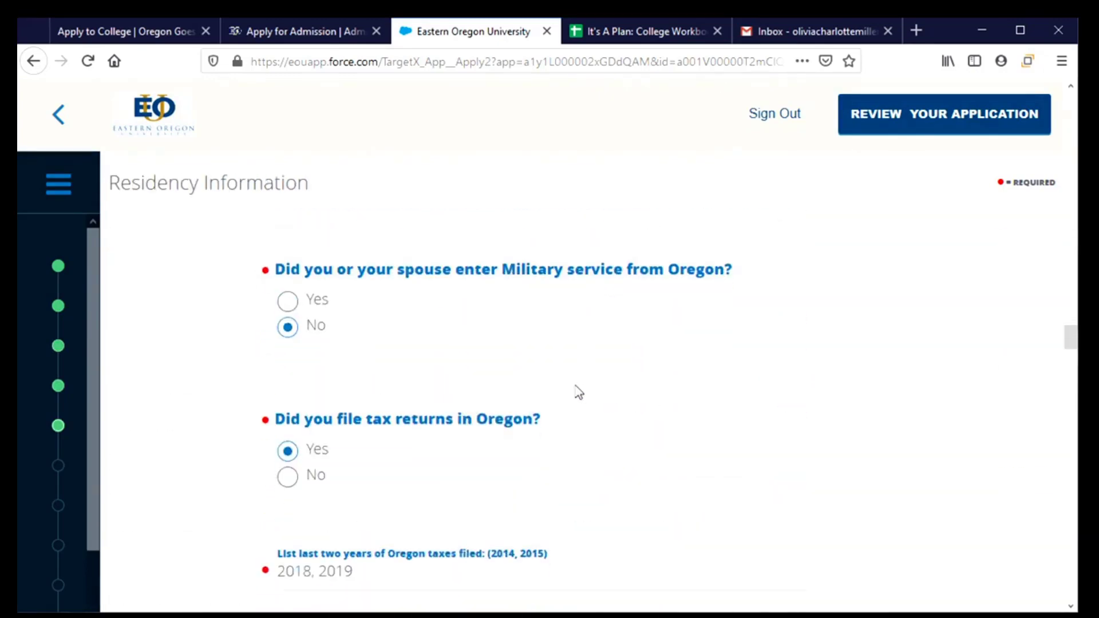
{"action": "scroll", "coordinate": [573, 384], "scroll_direction": "down", "scroll_amount": 14}
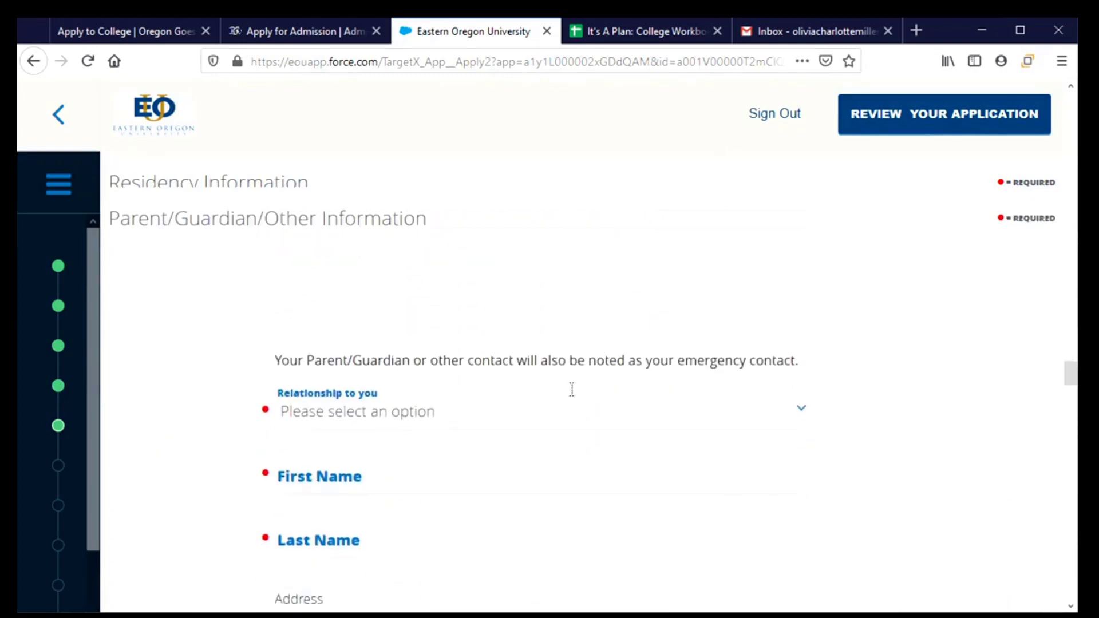
{"action": "scroll", "coordinate": [572, 397], "scroll_direction": "down", "scroll_amount": 1}
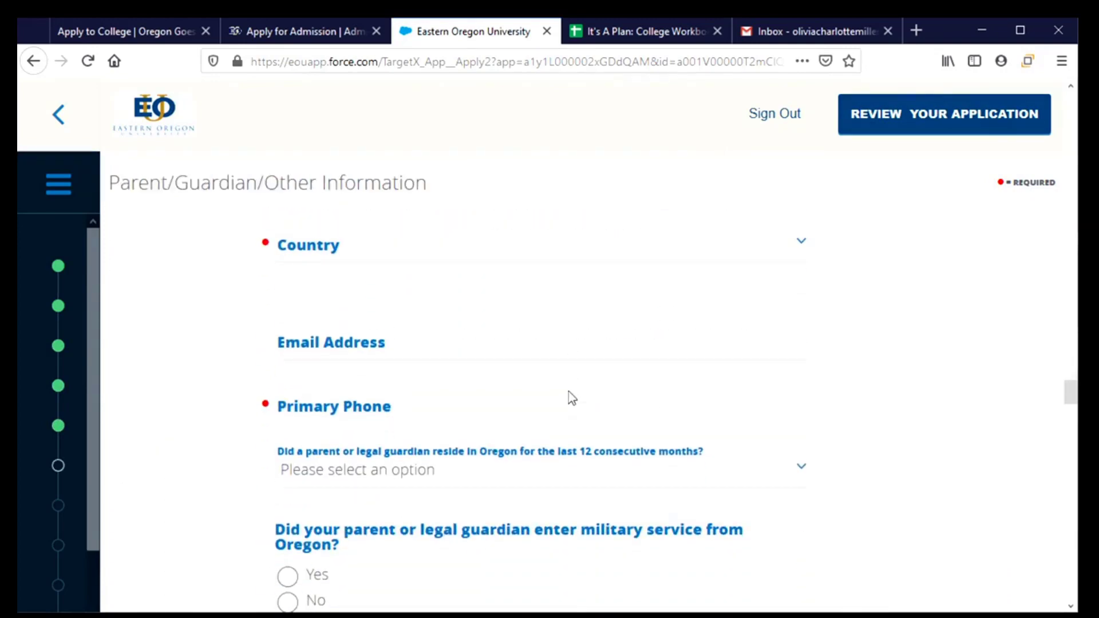
{"action": "scroll", "coordinate": [572, 397], "scroll_direction": "up", "scroll_amount": 6}
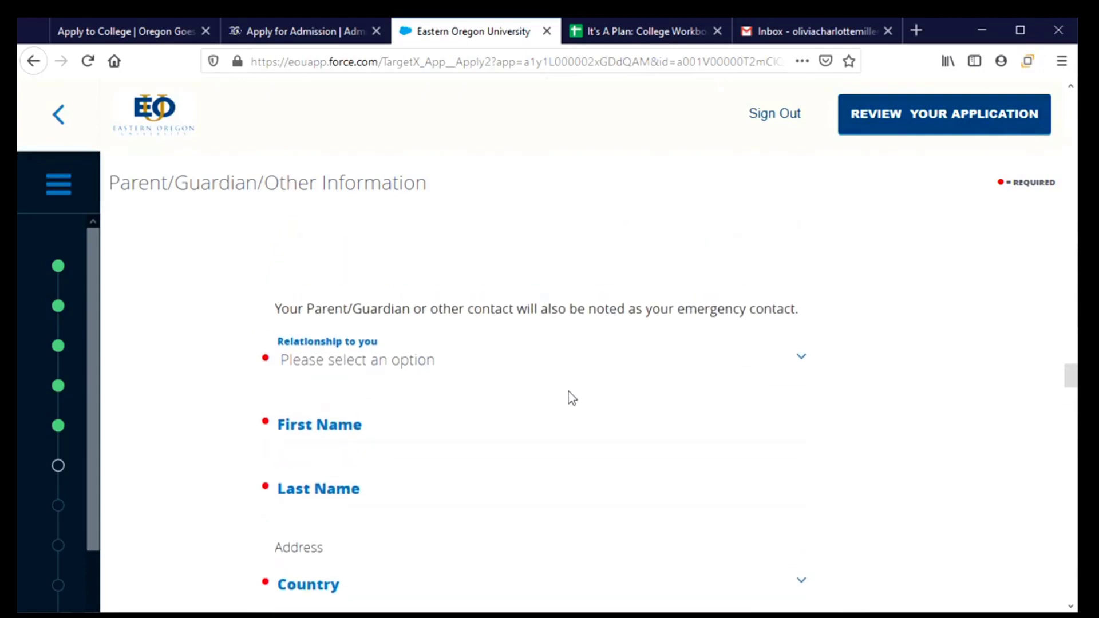
{"action": "left_click", "coordinate": [382, 365]}
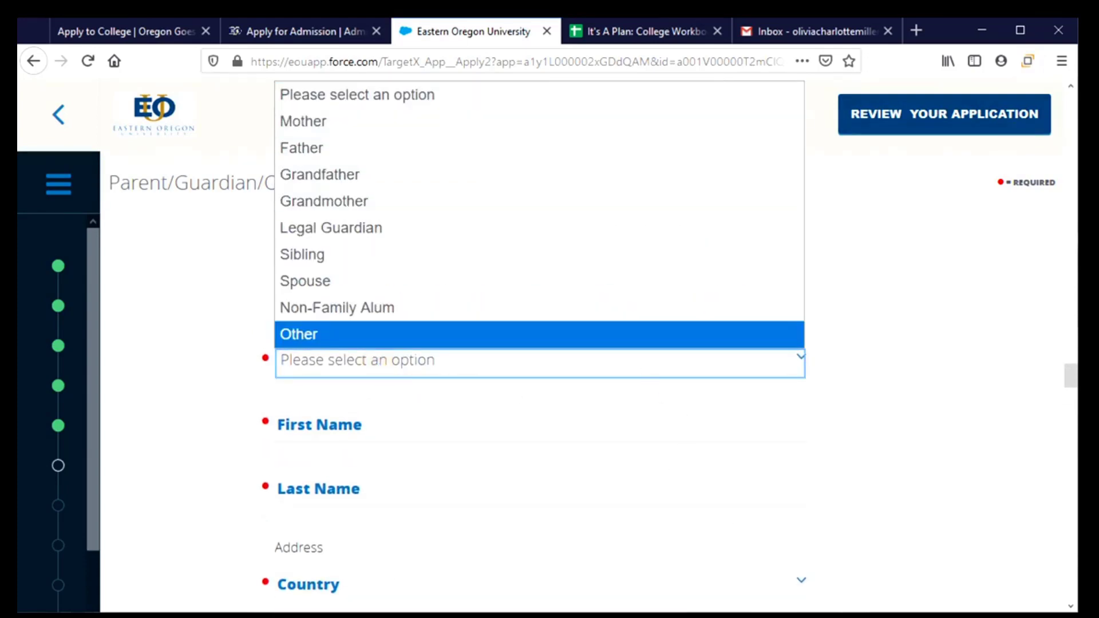
{"action": "scroll", "coordinate": [769, 401], "scroll_direction": "down", "scroll_amount": 10}
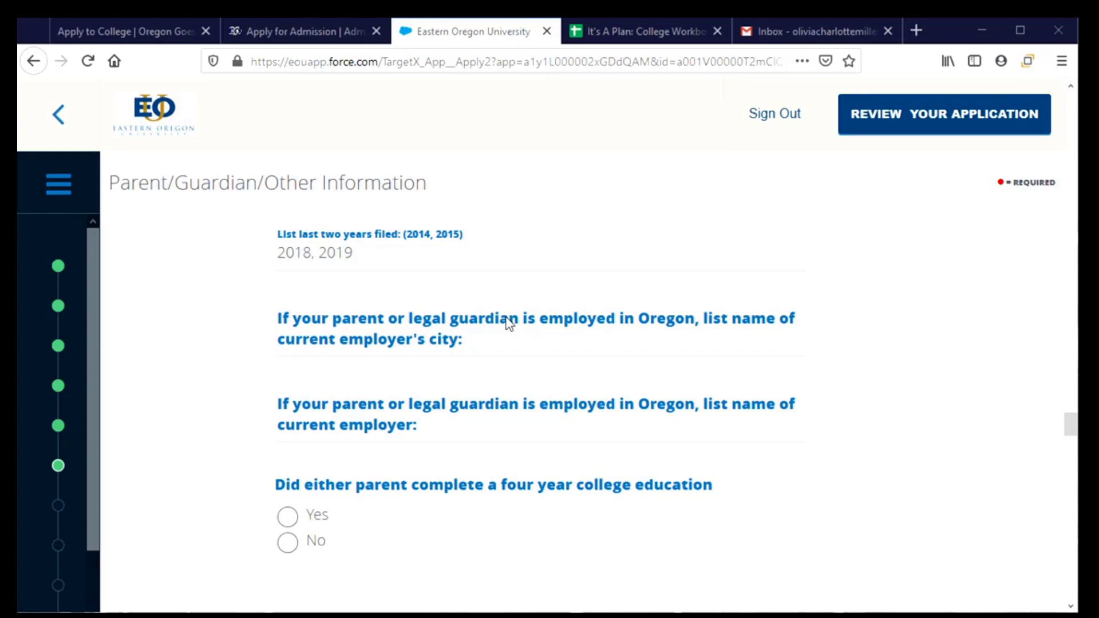
Step: Type Corvallis as the employer city and replace 'Oregon Diner' with 'Corvallis Diner' as employer
{"action": "left_click", "coordinate": [484, 351]}
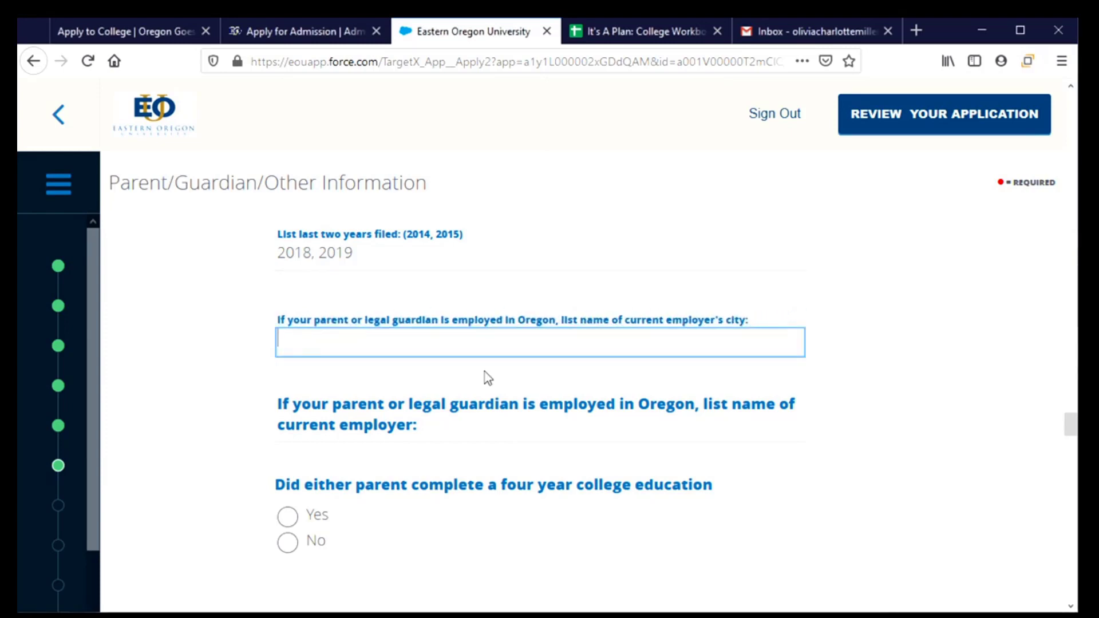
{"action": "type", "text": "Corva"}
{"action": "key", "text": "BackSpace"}
{"action": "type", "text": "vallis"}
{"action": "key", "text": "Tab"}
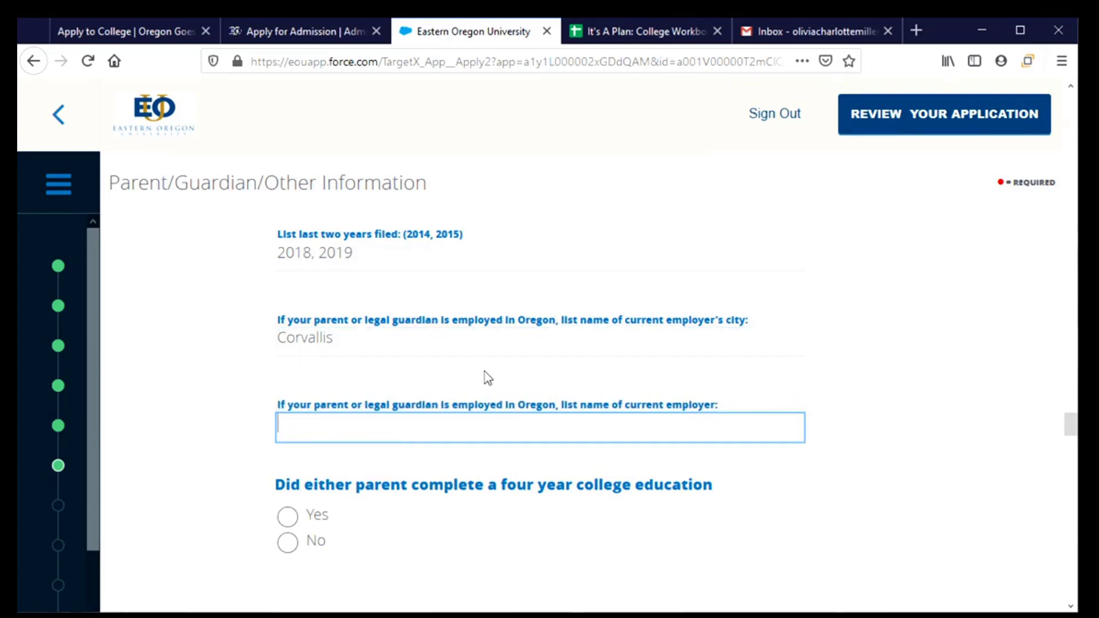
{"action": "type", "text": "Oregon Diner"}
{"action": "key", "text": "Tab"}
{"action": "key", "text": "space"}
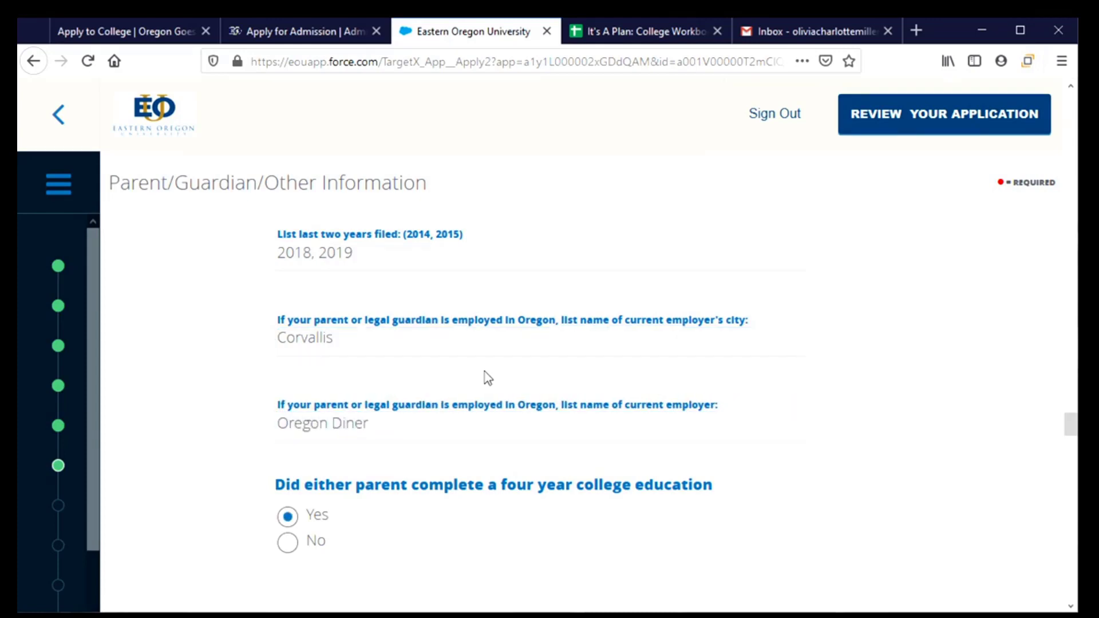
{"action": "key", "text": "shift+Tab"}
{"action": "type", "text": "Co"}
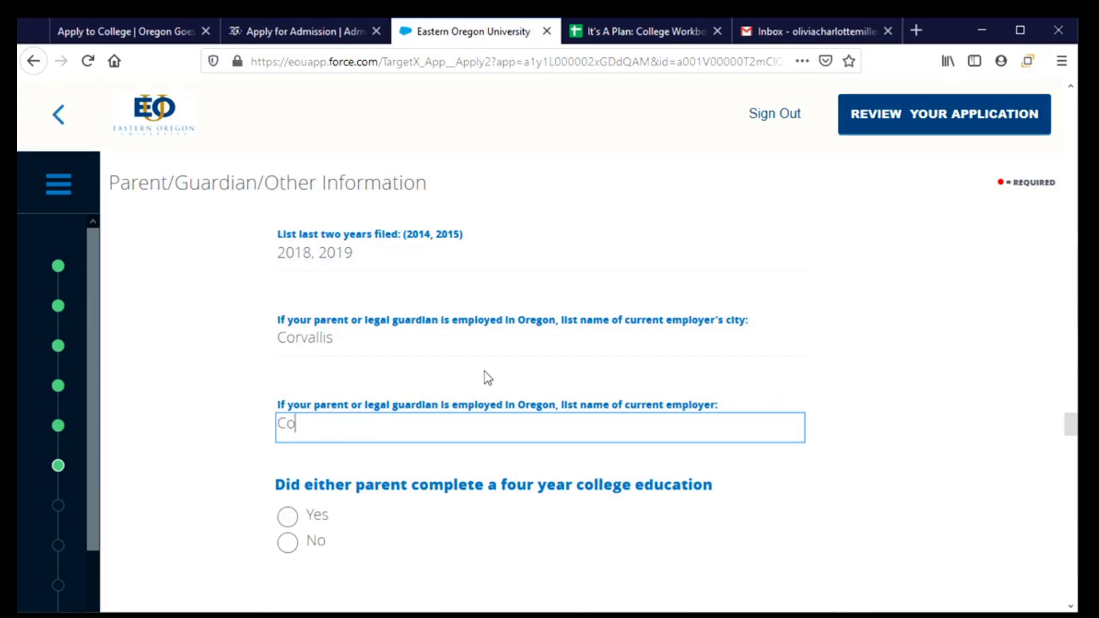
{"action": "type", "text": "rvallis Diner"}
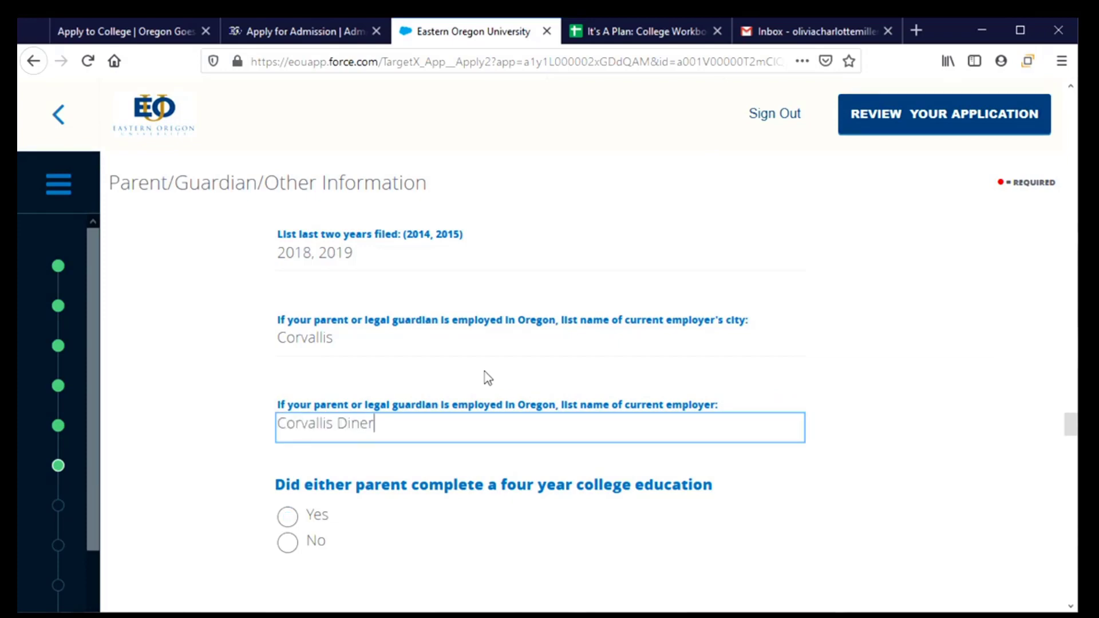
{"action": "scroll", "coordinate": [379, 518], "scroll_direction": "down", "scroll_amount": 2}
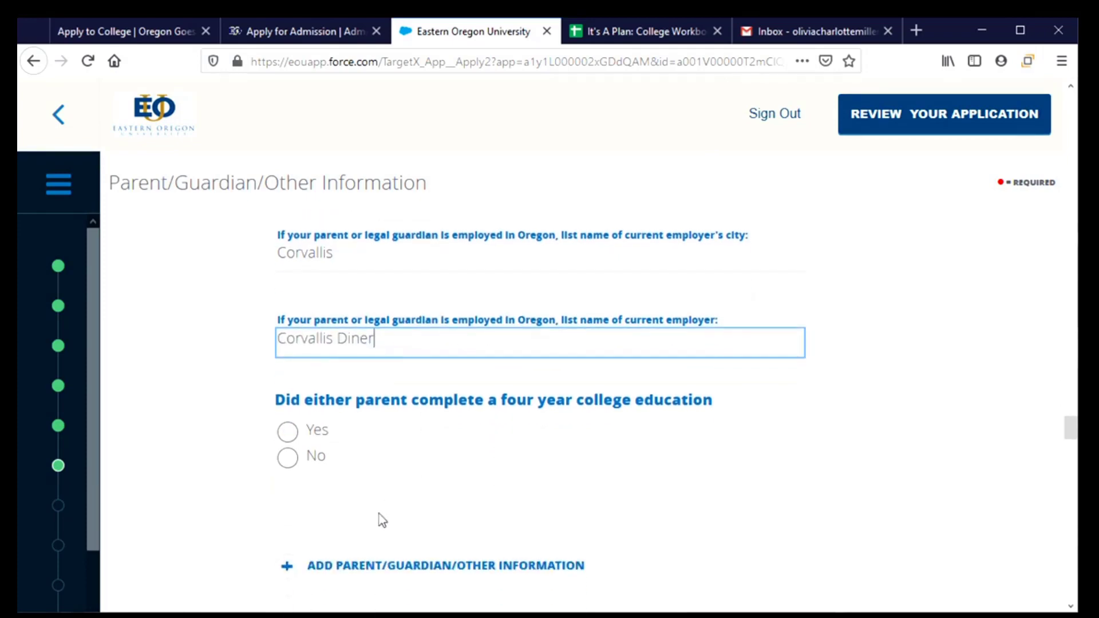
Step: Answer No to the parents' four-year college degree and save the Parent/Guardian section
{"action": "left_click", "coordinate": [291, 466]}
{"action": "scroll", "coordinate": [510, 510], "scroll_direction": "down", "scroll_amount": 5}
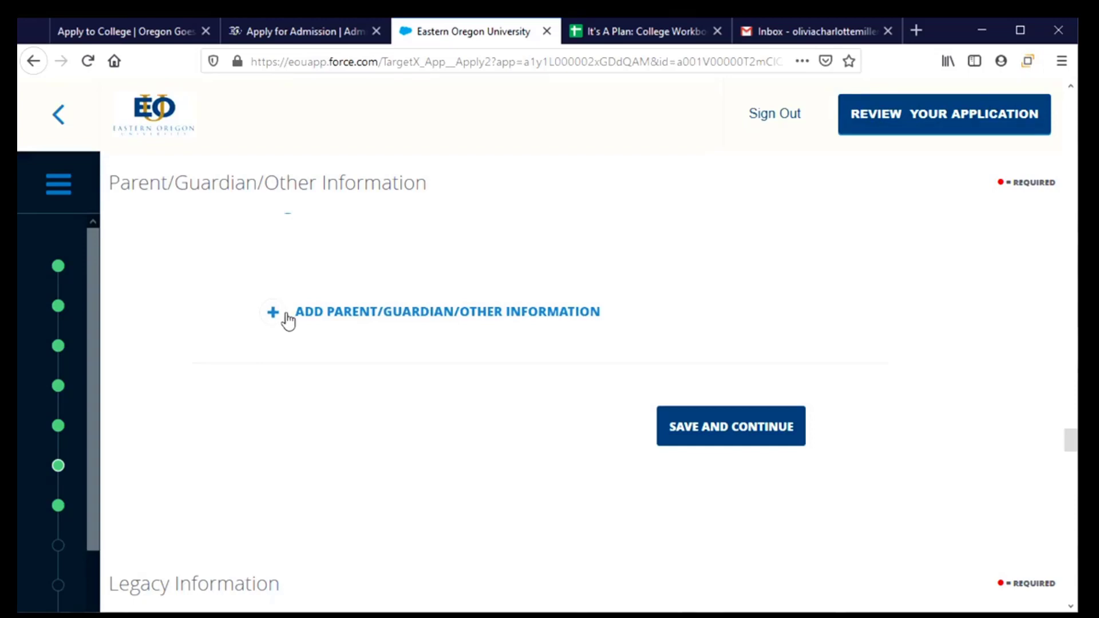
{"action": "left_click", "coordinate": [708, 437]}
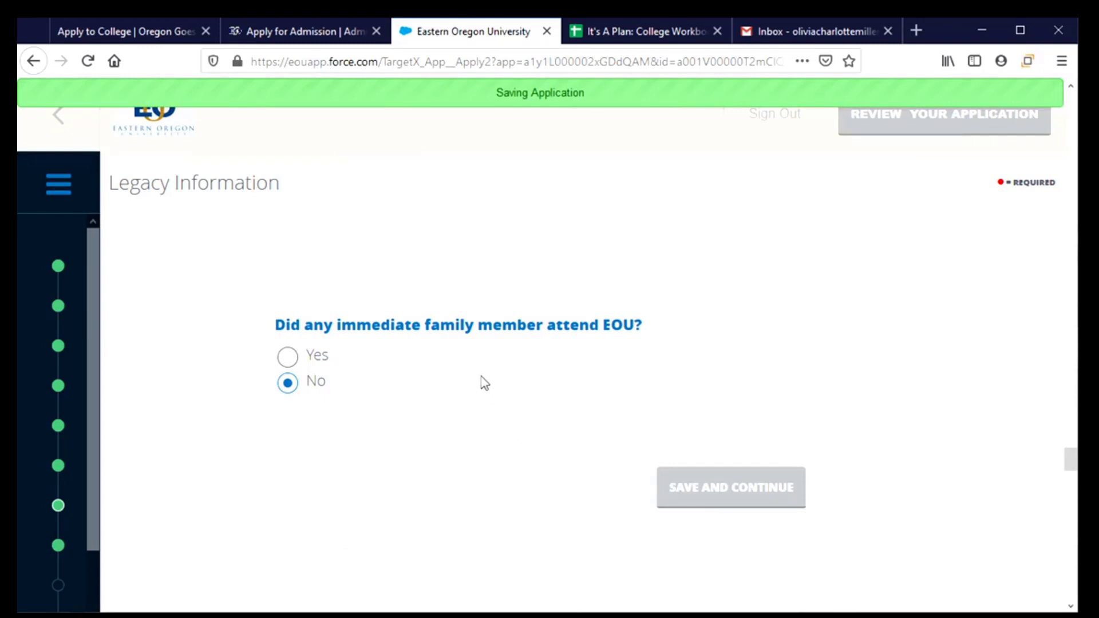
Step: Answer No to family members attending EOU and save the Legacy Information page
{"action": "left_click", "coordinate": [314, 364]}
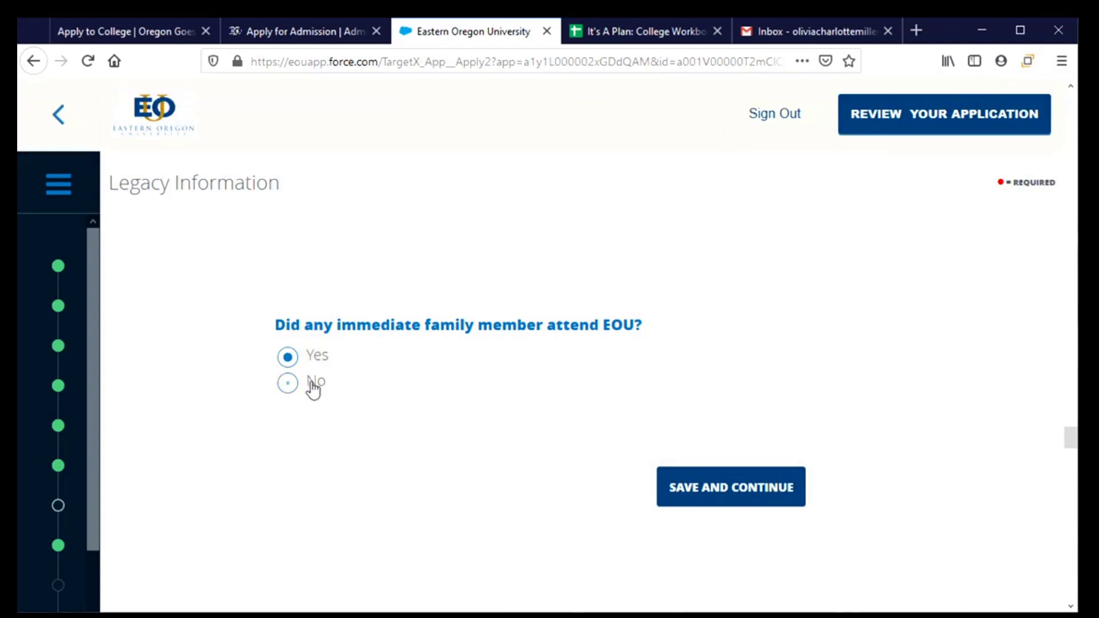
{"action": "left_click", "coordinate": [313, 385]}
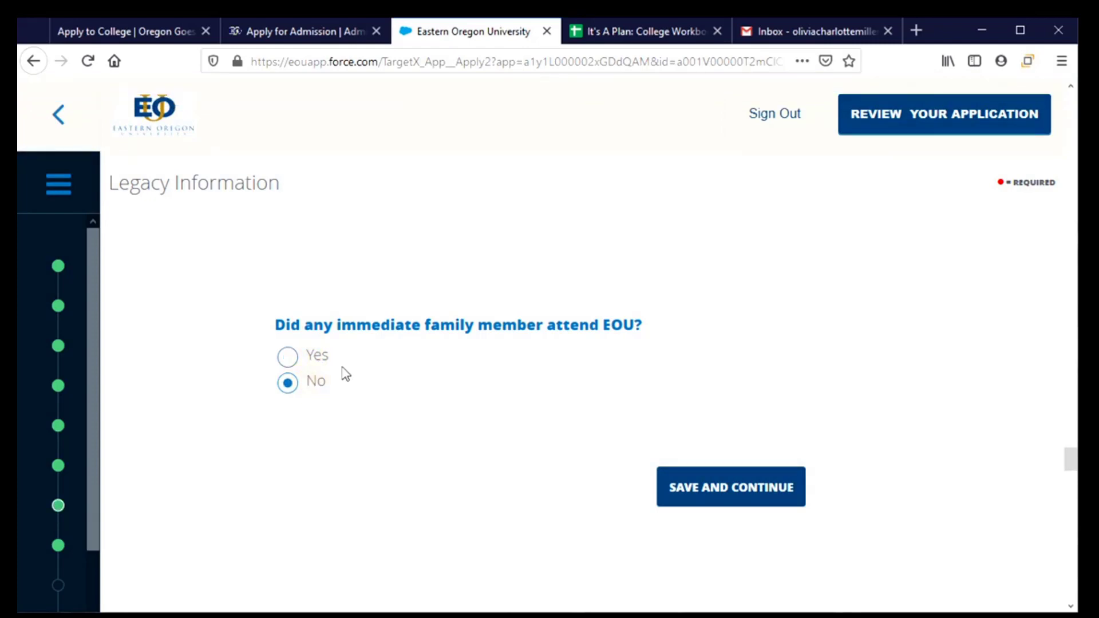
{"action": "left_click", "coordinate": [736, 495]}
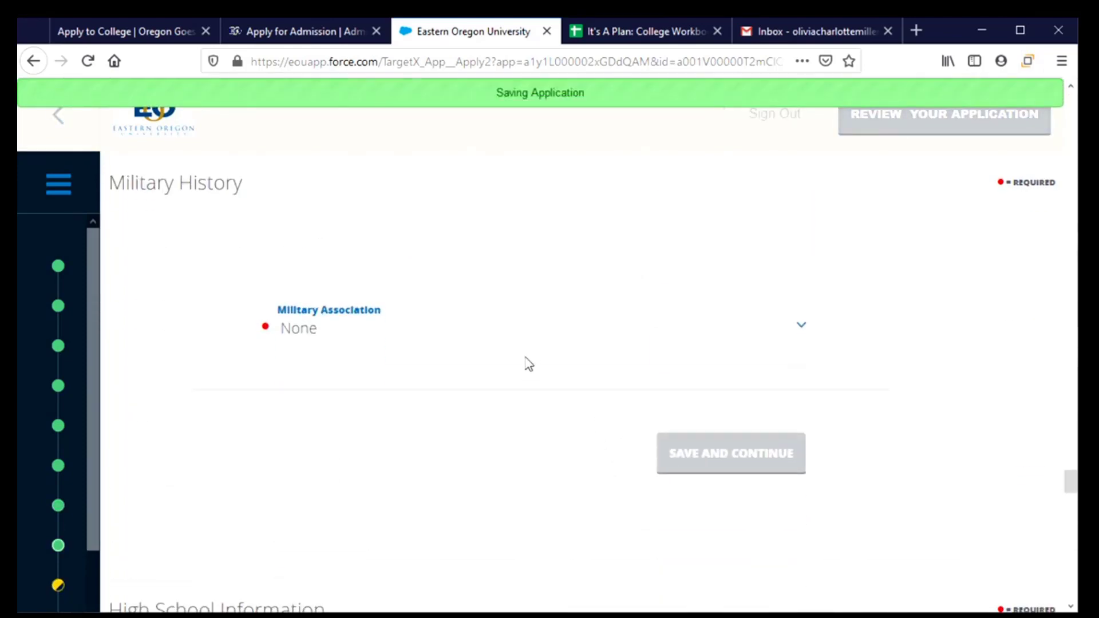
Step: Leave Military Association set to None and save the Military History page
{"action": "left_click", "coordinate": [801, 327]}
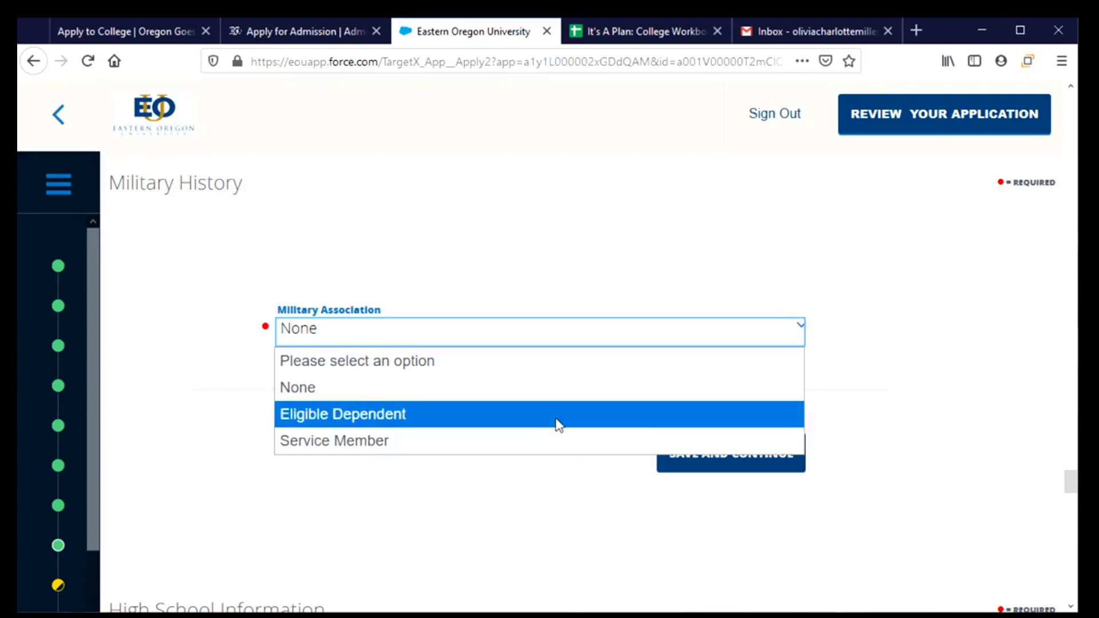
{"action": "left_click", "coordinate": [547, 389]}
{"action": "left_click", "coordinate": [692, 450]}
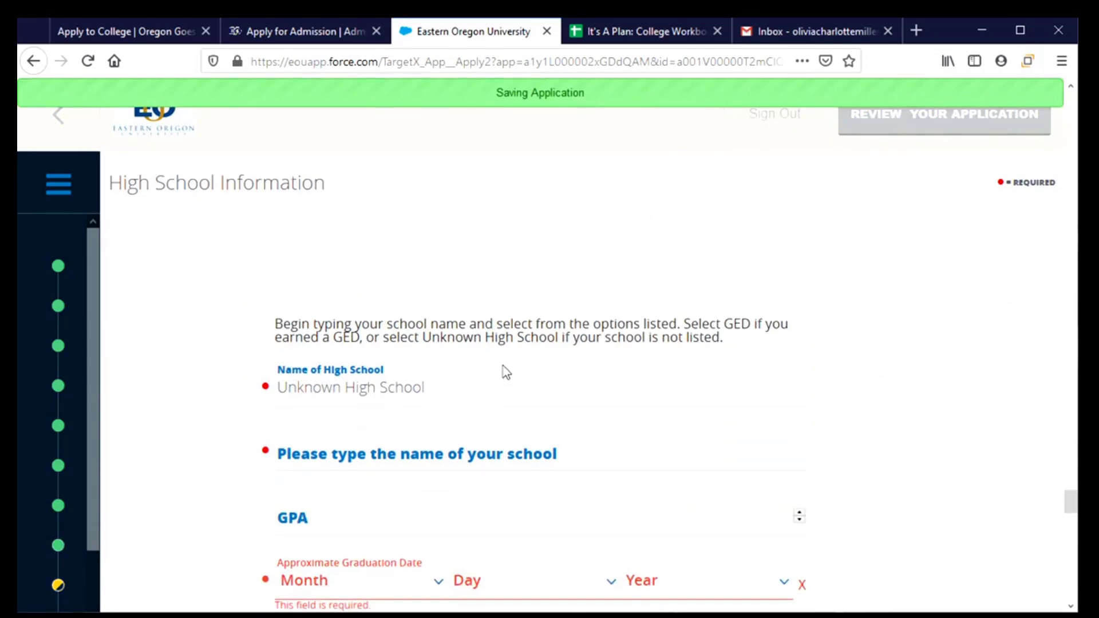
Step: Select Corvallis High School in Oregon and enter a GPA of 3.0
{"action": "left_click", "coordinate": [417, 394]}
{"action": "type", "text": "C"}
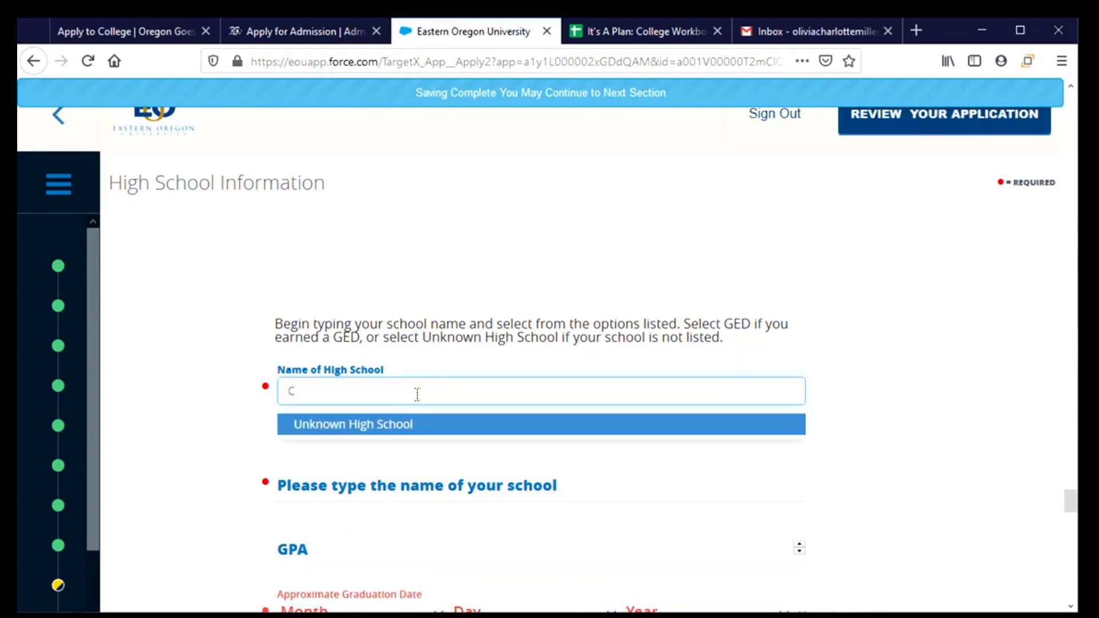
{"action": "type", "text": "orvallis Hi"}
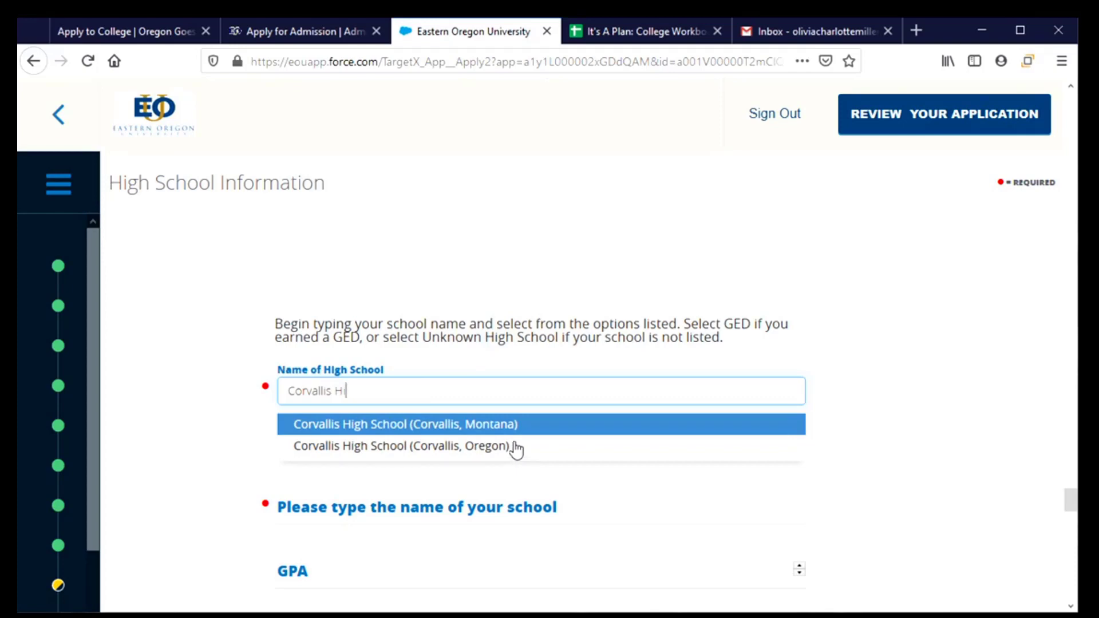
{"action": "left_click", "coordinate": [324, 446]}
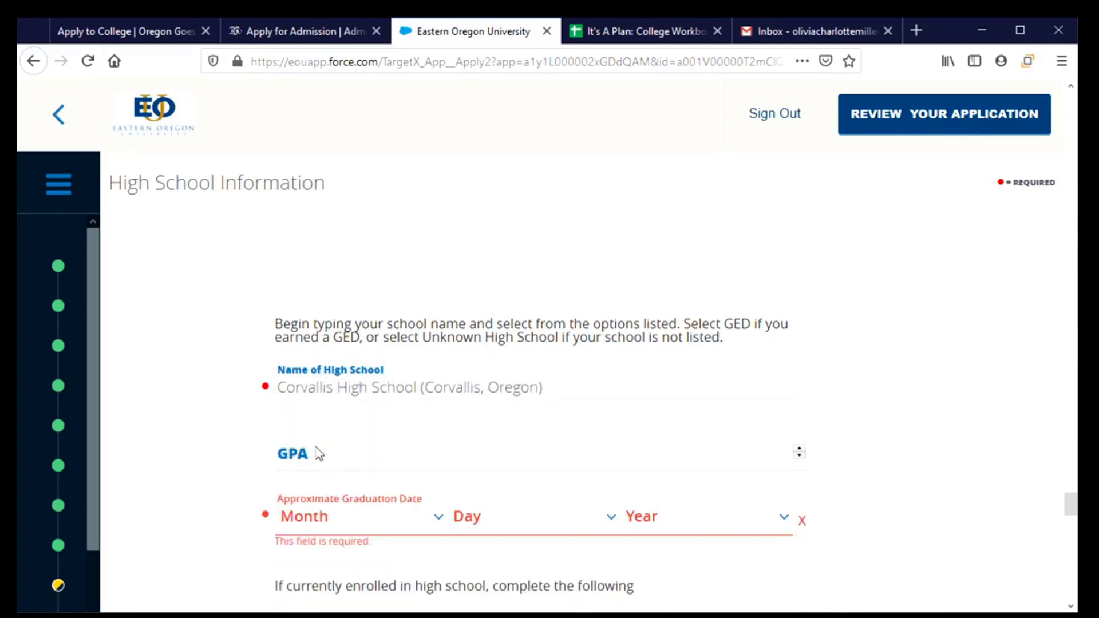
{"action": "left_click", "coordinate": [353, 450]}
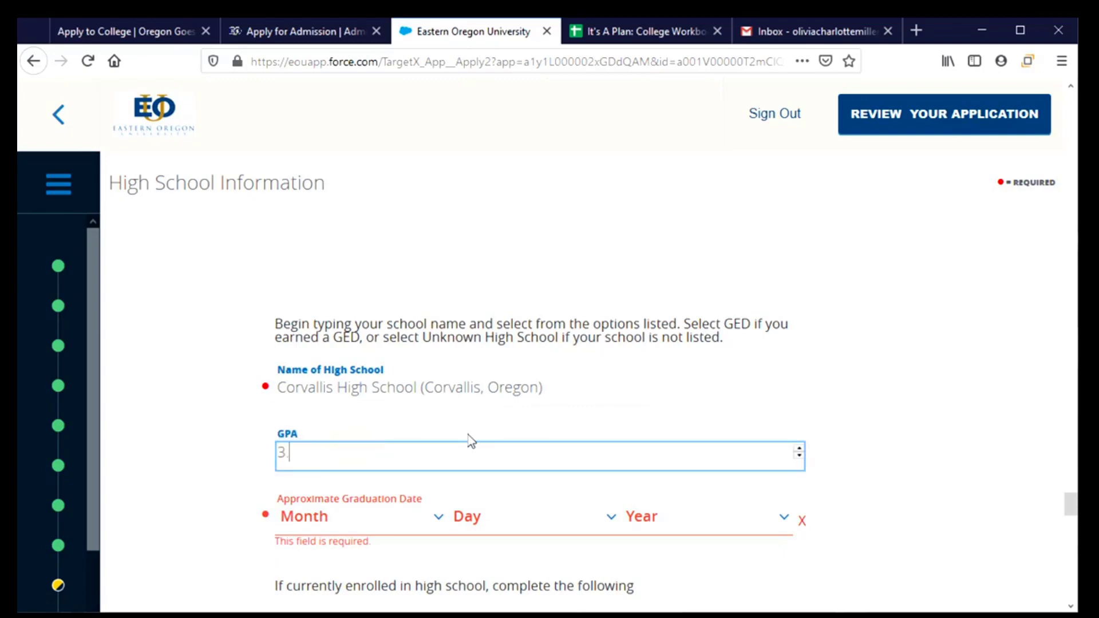
{"action": "type", "text": "3.2"}
{"action": "key", "text": "BackSpace"}
{"action": "key", "text": "BackSpace"}
{"action": "key", "text": "BackSpace"}
{"action": "type", "text": "0"}
Step: Set the approximate graduation date to Jun 9, 2021
{"action": "left_click", "coordinate": [439, 518]}
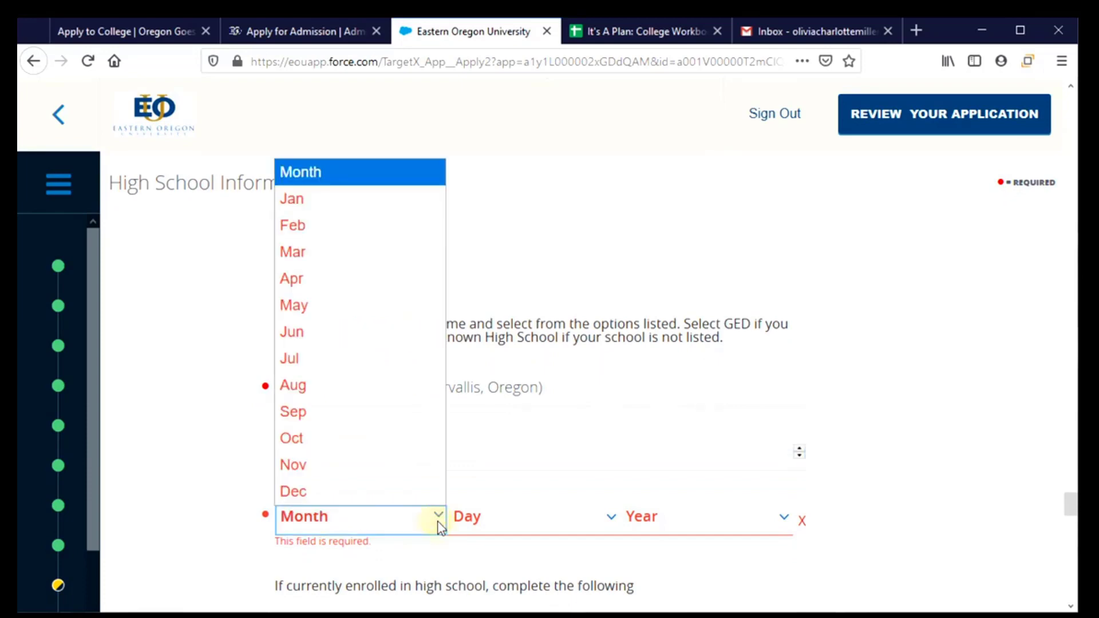
{"action": "left_click", "coordinate": [340, 338]}
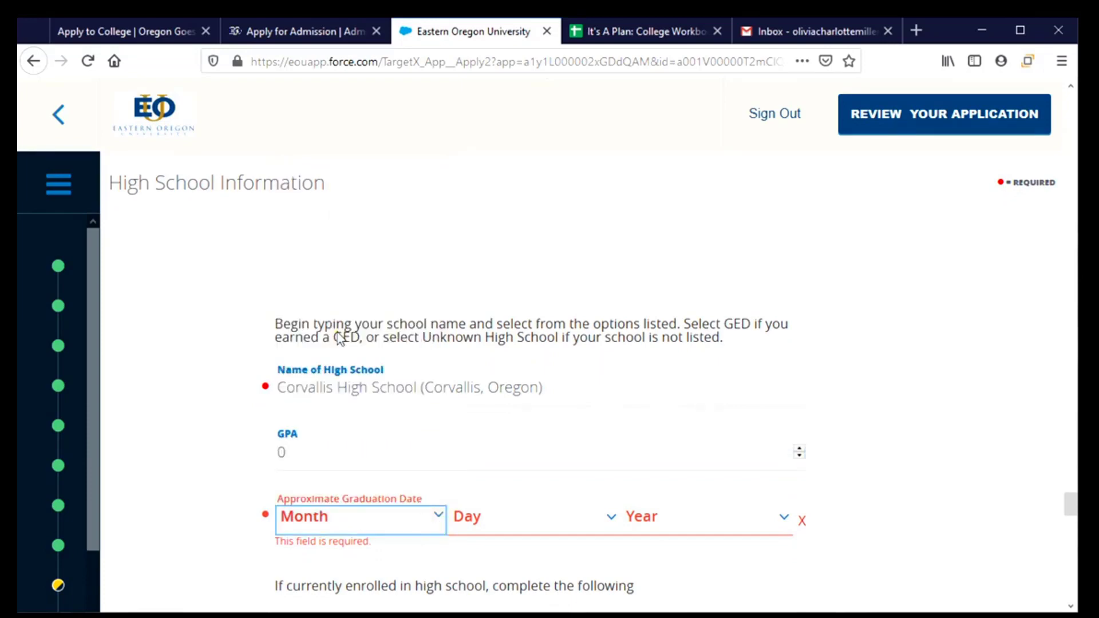
{"action": "left_click", "coordinate": [558, 524]}
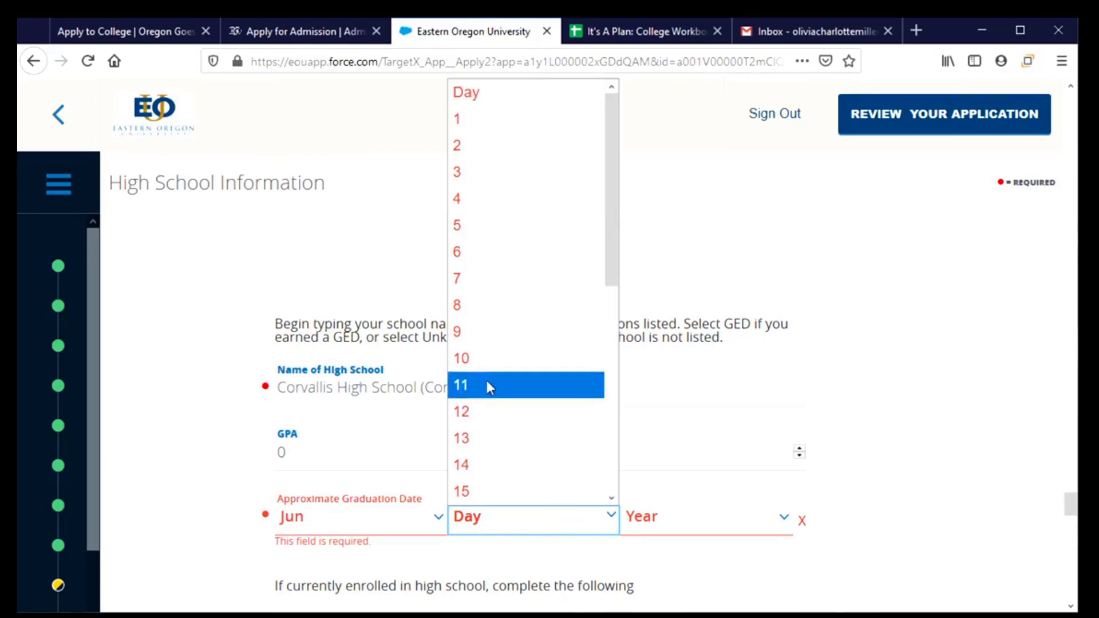
{"action": "left_click", "coordinate": [483, 334]}
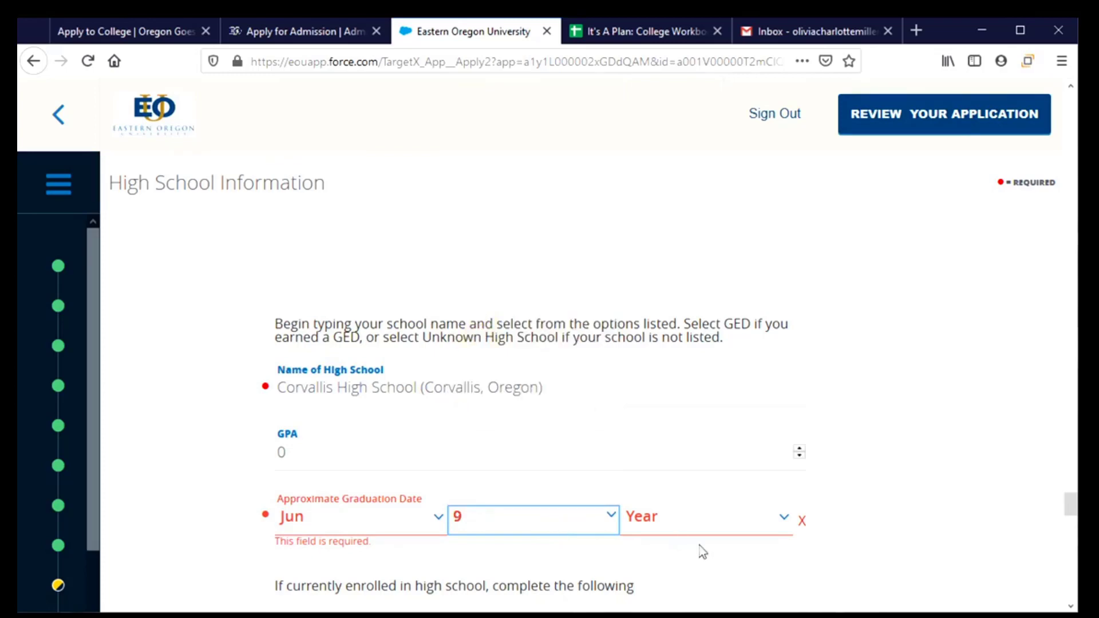
{"action": "left_click", "coordinate": [703, 523]}
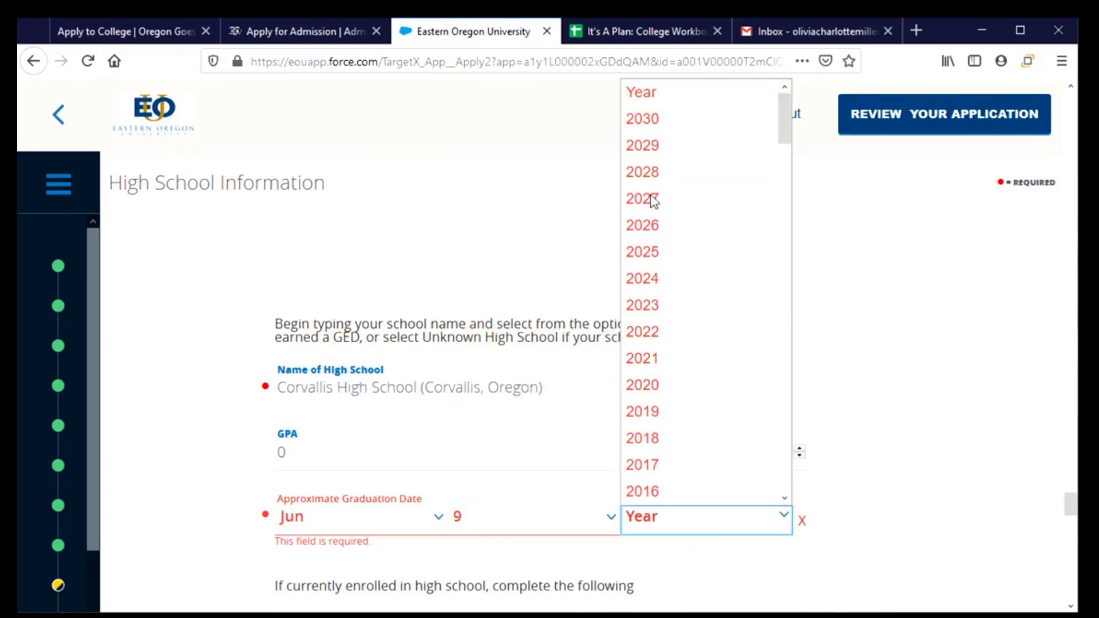
{"action": "left_click", "coordinate": [658, 359]}
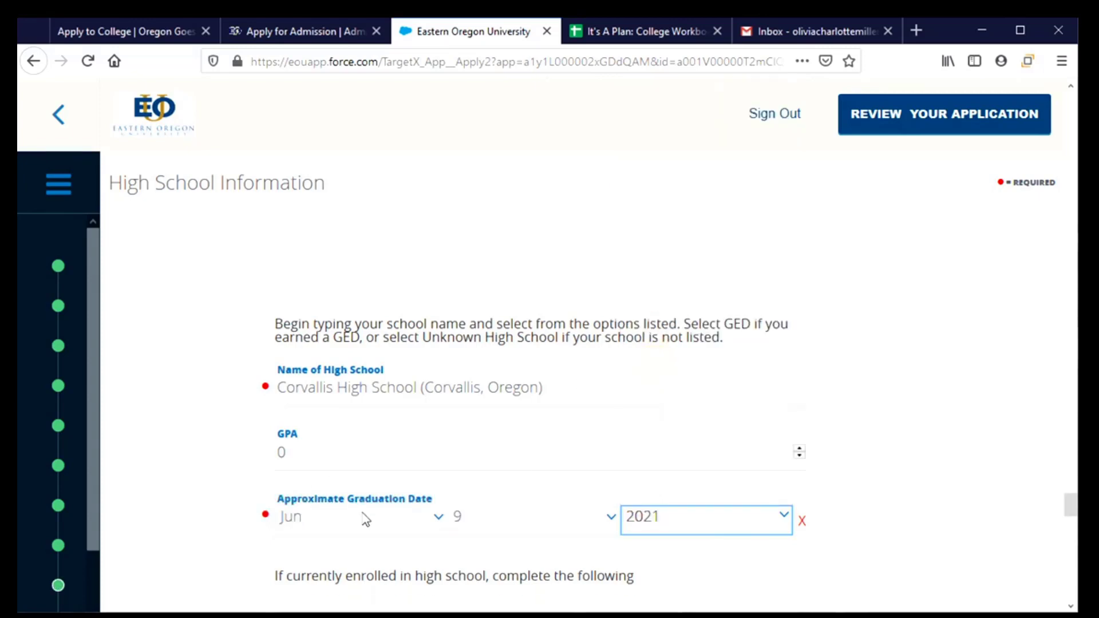
{"action": "scroll", "coordinate": [365, 519], "scroll_direction": "down", "scroll_amount": 3}
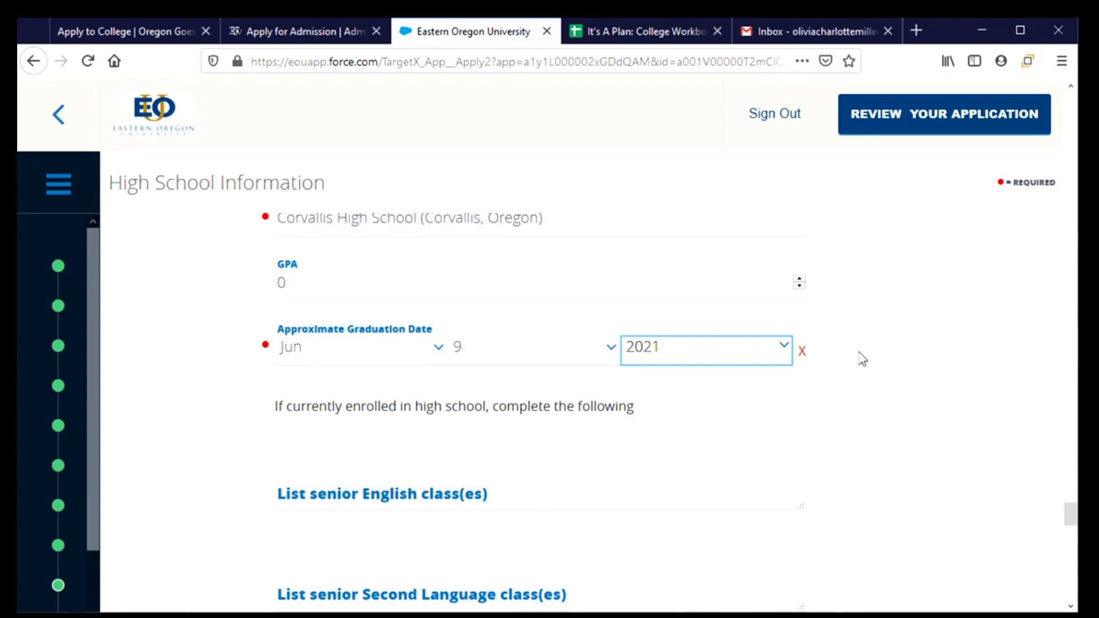
Step: Enter senior classes English 4 and H Spanish 4, enlarging the class boxes
{"action": "scroll", "coordinate": [566, 467], "scroll_direction": "down", "scroll_amount": 3}
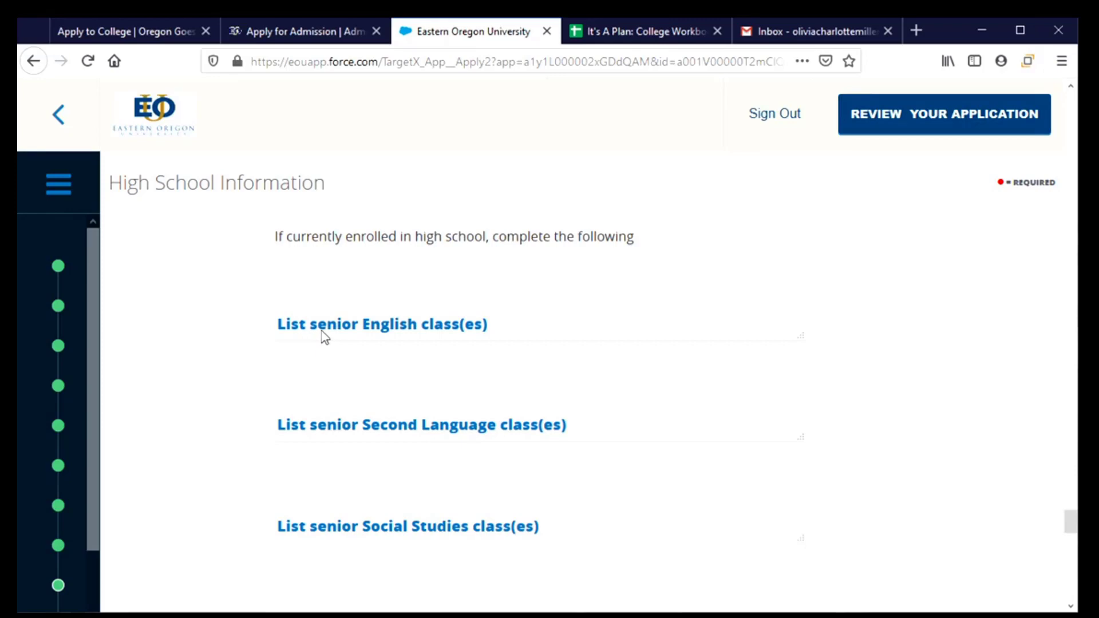
{"action": "left_click", "coordinate": [328, 341]}
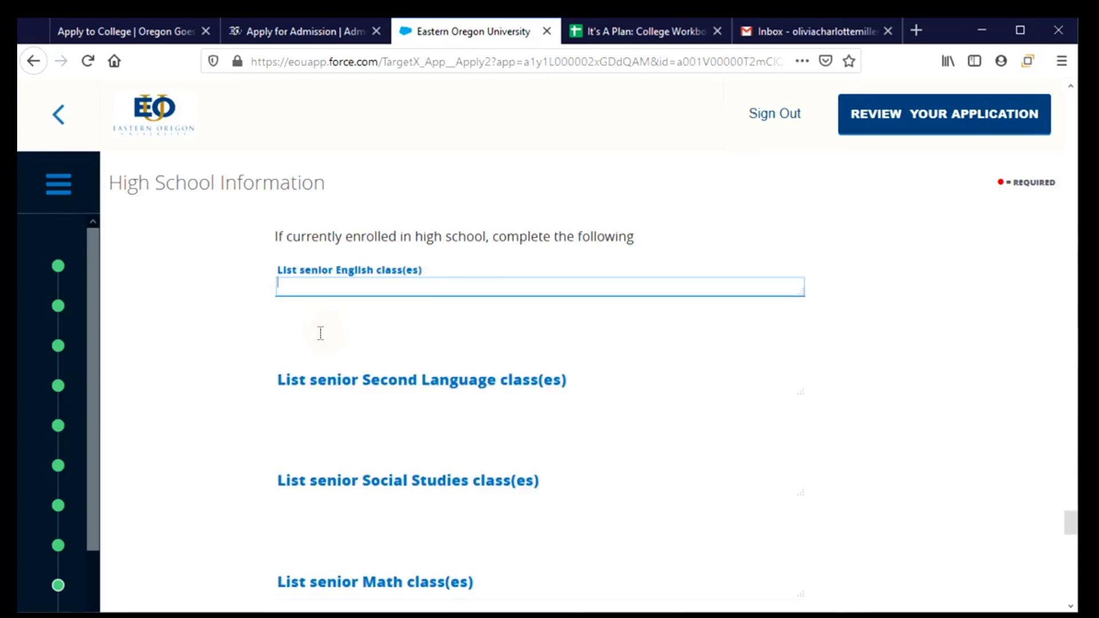
{"action": "type", "text": "Englihs"}
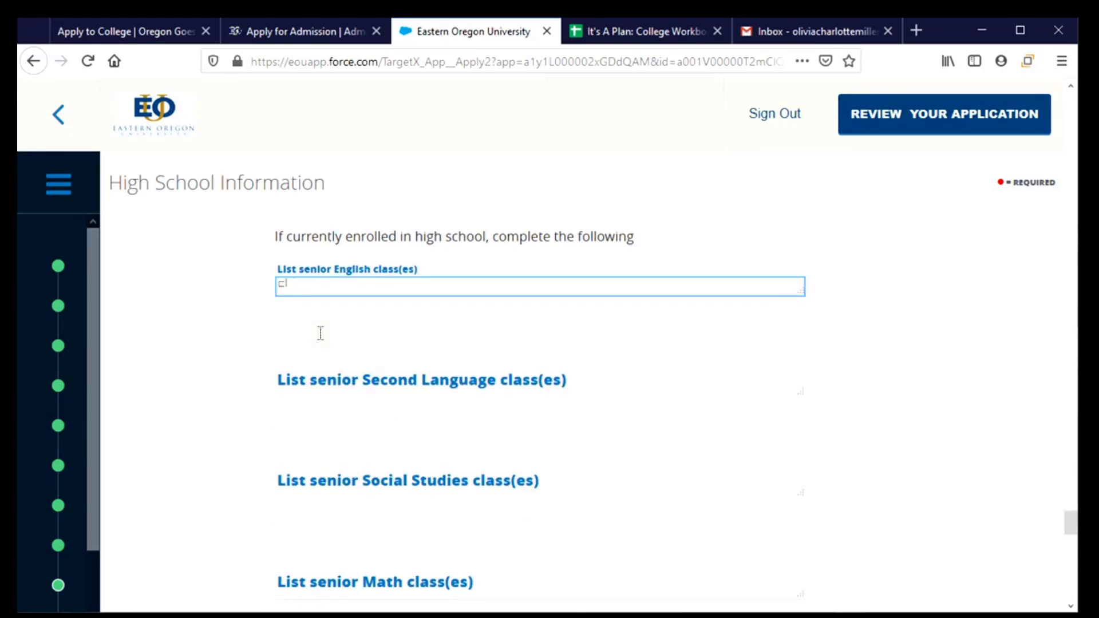
{"action": "key", "text": "BackSpace"}
{"action": "key", "text": "BackSpace"}
{"action": "type", "text": "sh 4"}
{"action": "left_click_drag", "start_coordinate": [797, 294], "coordinate": [816, 353]}
{"action": "scroll", "coordinate": [595, 383], "scroll_direction": "down", "scroll_amount": 3}
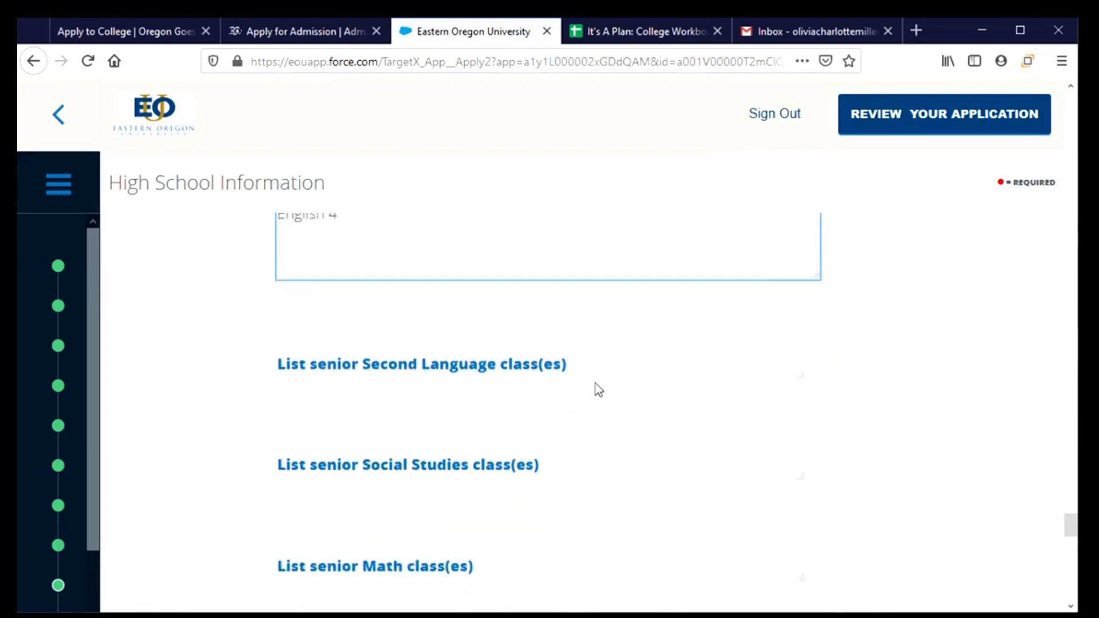
{"action": "left_click", "coordinate": [596, 277]}
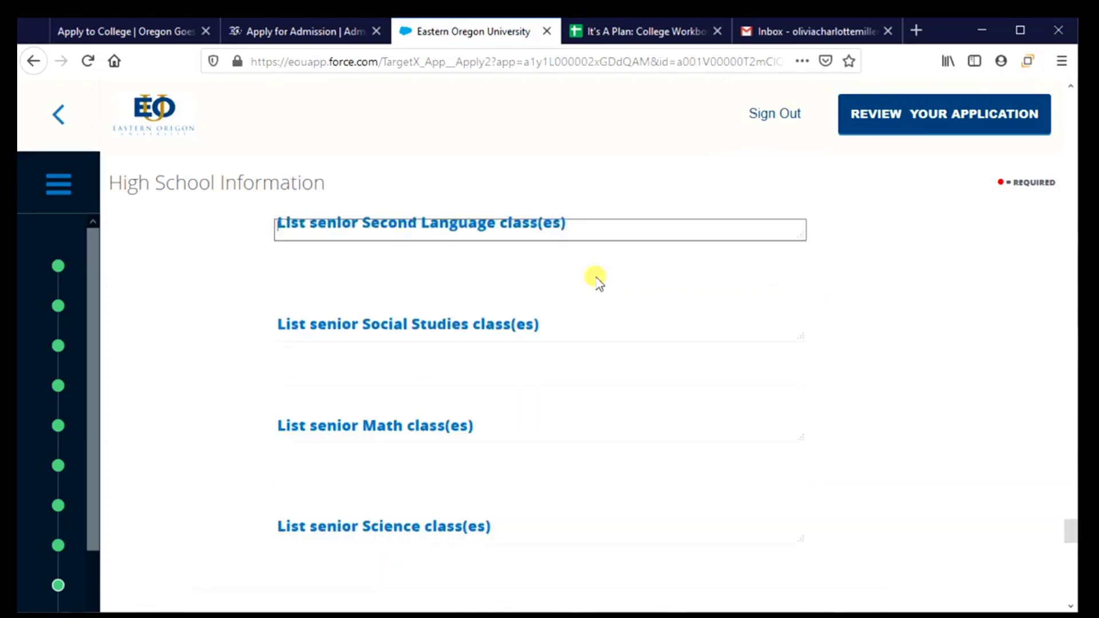
{"action": "scroll", "coordinate": [500, 282], "scroll_direction": "up", "scroll_amount": 2}
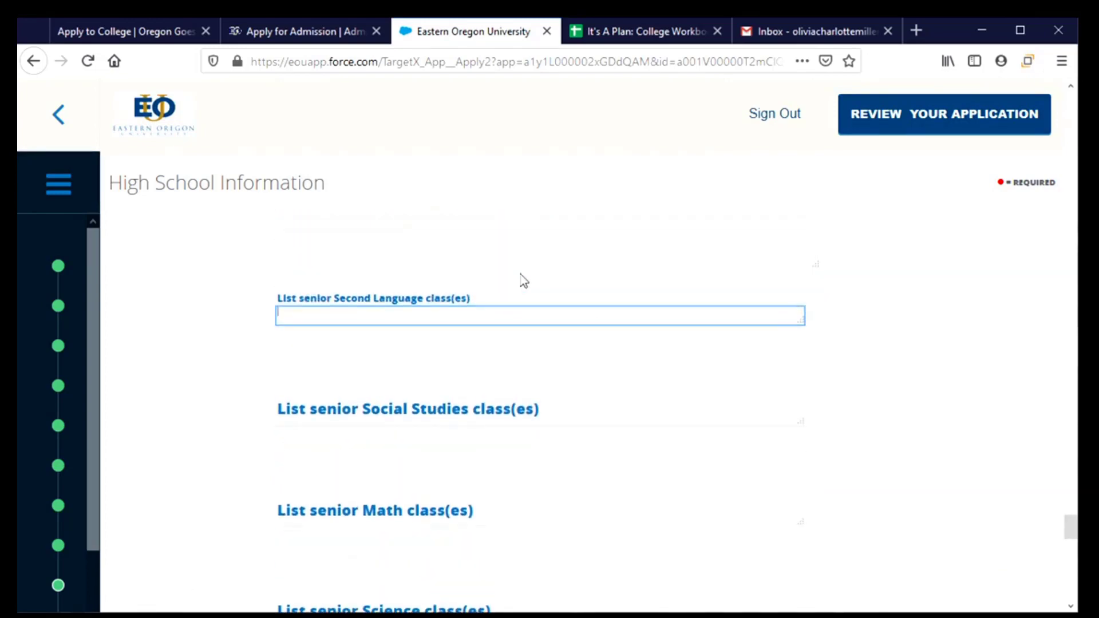
{"action": "type", "text": "H Spanish 4"}
{"action": "left_click_drag", "start_coordinate": [802, 350], "coordinate": [804, 362]}
{"action": "scroll", "coordinate": [615, 426], "scroll_direction": "down", "scroll_amount": 3}
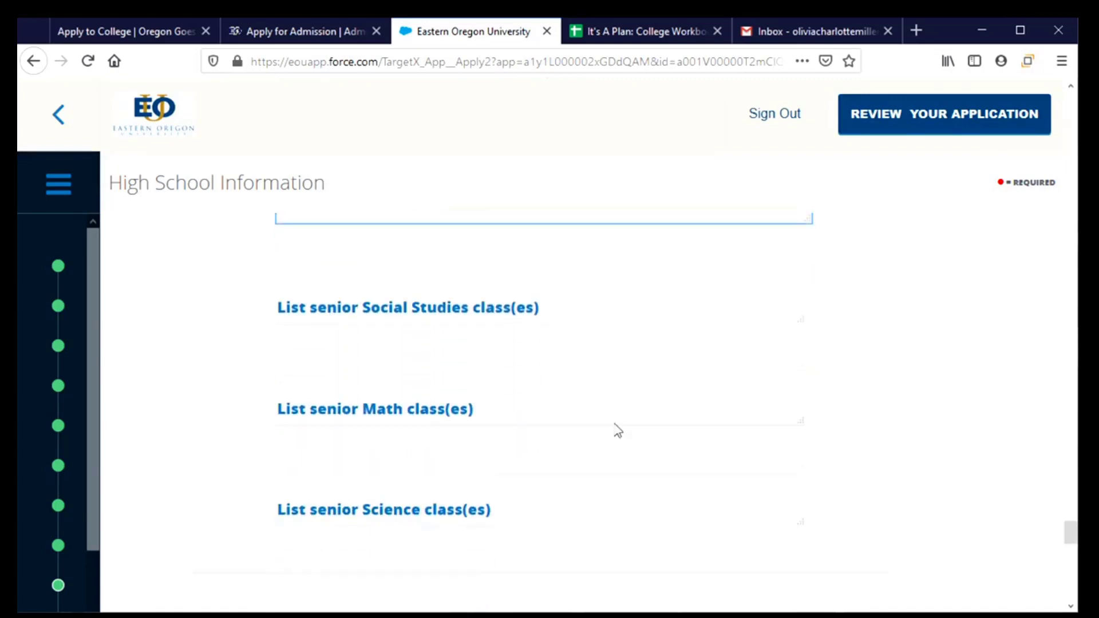
Step: Leave Social Studies blank, enter Precalculus and AP Chemistry, then save the high school page
{"action": "left_click", "coordinate": [332, 293]}
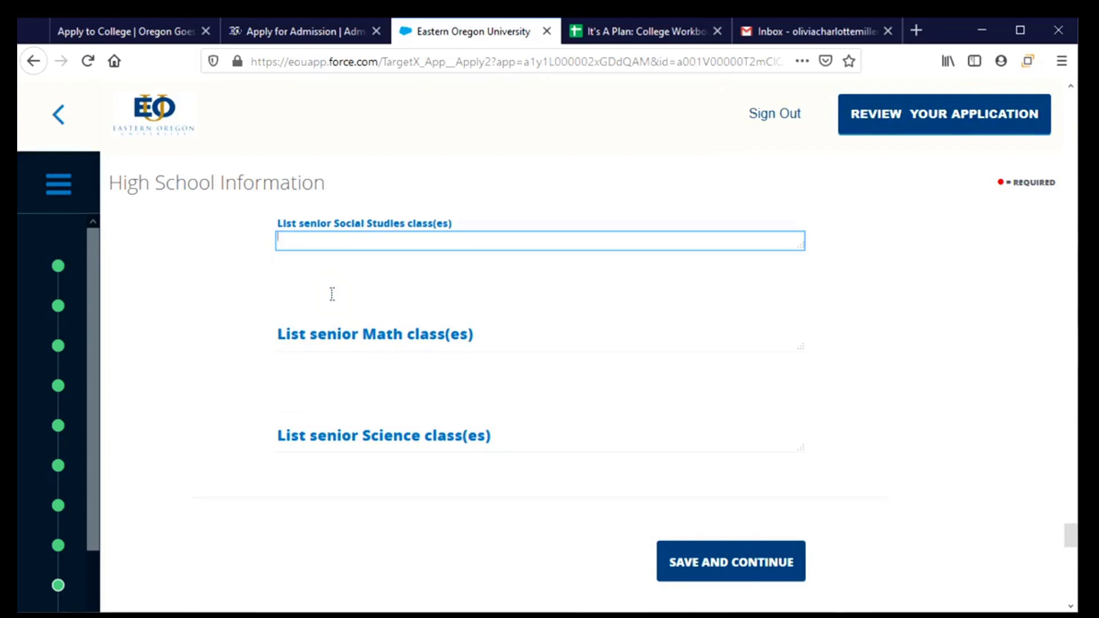
{"action": "left_click", "coordinate": [346, 347]}
{"action": "left_click", "coordinate": [342, 397]}
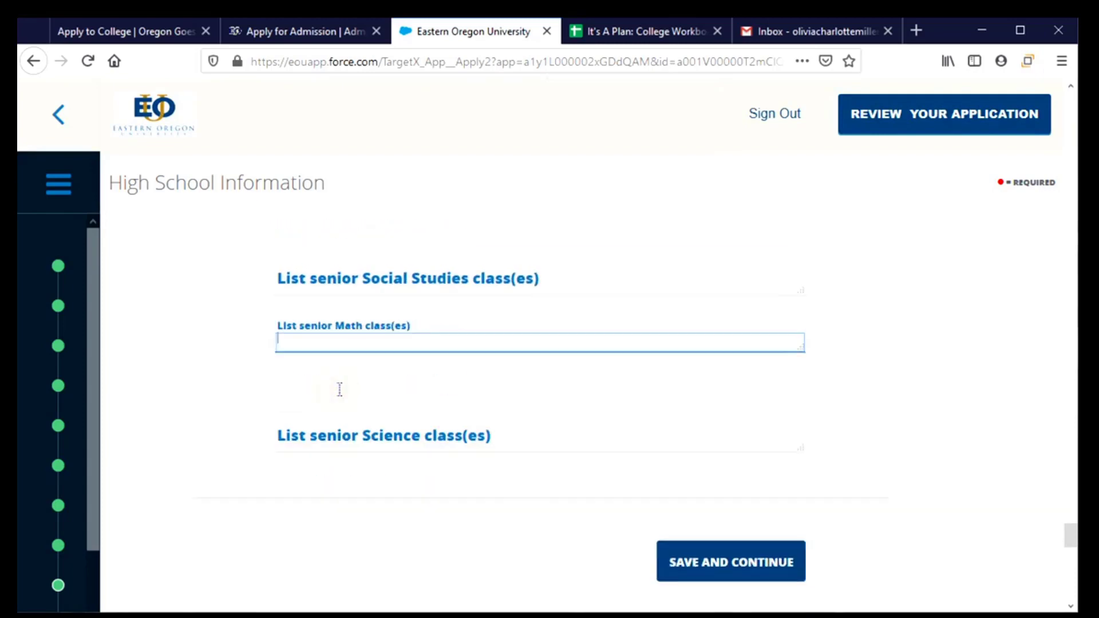
{"action": "type", "text": "P"}
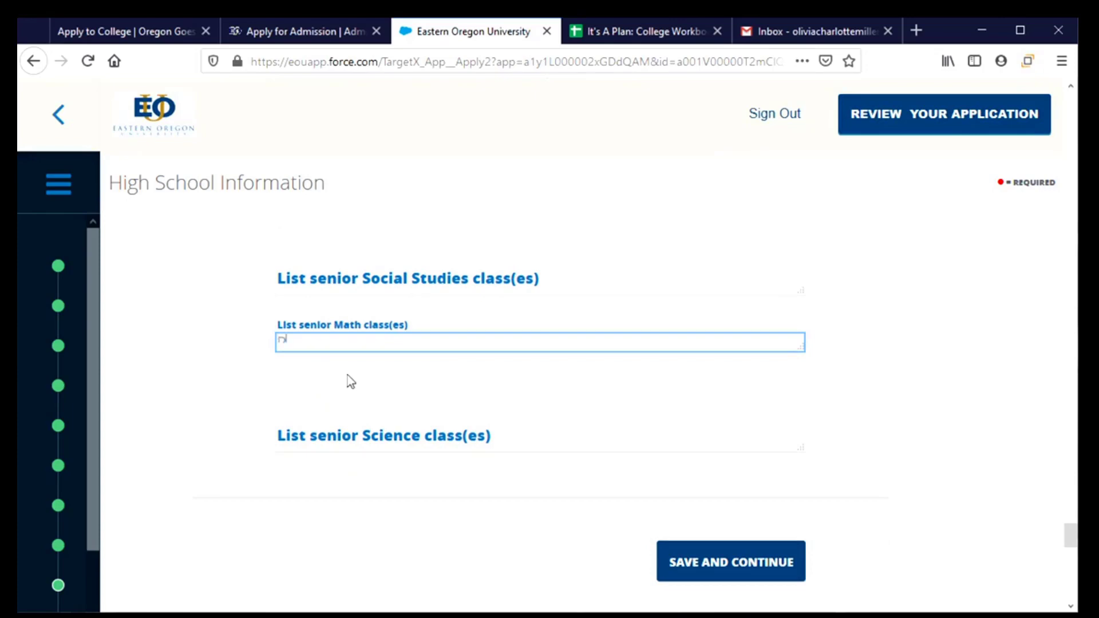
{"action": "type", "text": "recalculus"}
{"action": "left_click", "coordinate": [498, 449]}
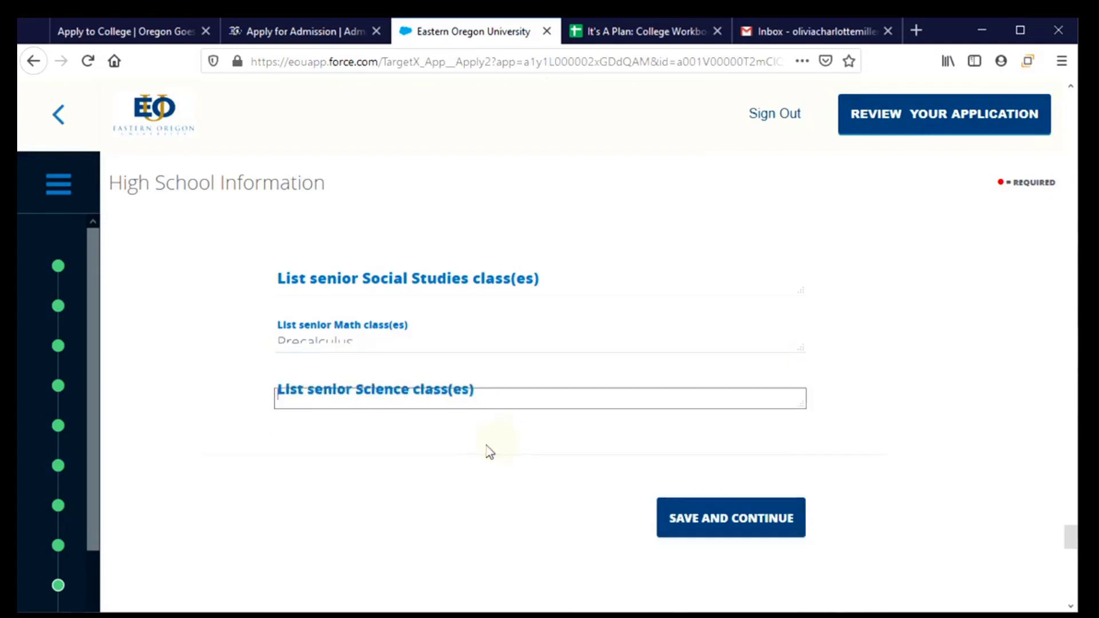
{"action": "type", "text": "AP Chemistry"}
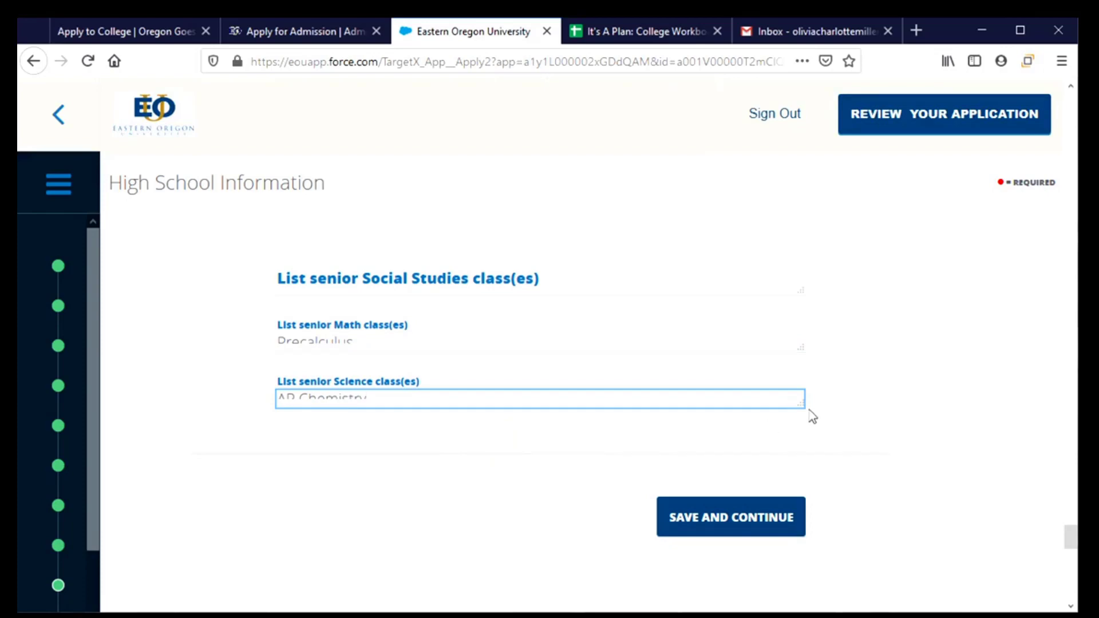
{"action": "left_click_drag", "start_coordinate": [801, 404], "coordinate": [806, 433]}
{"action": "left_click", "coordinate": [714, 544]}
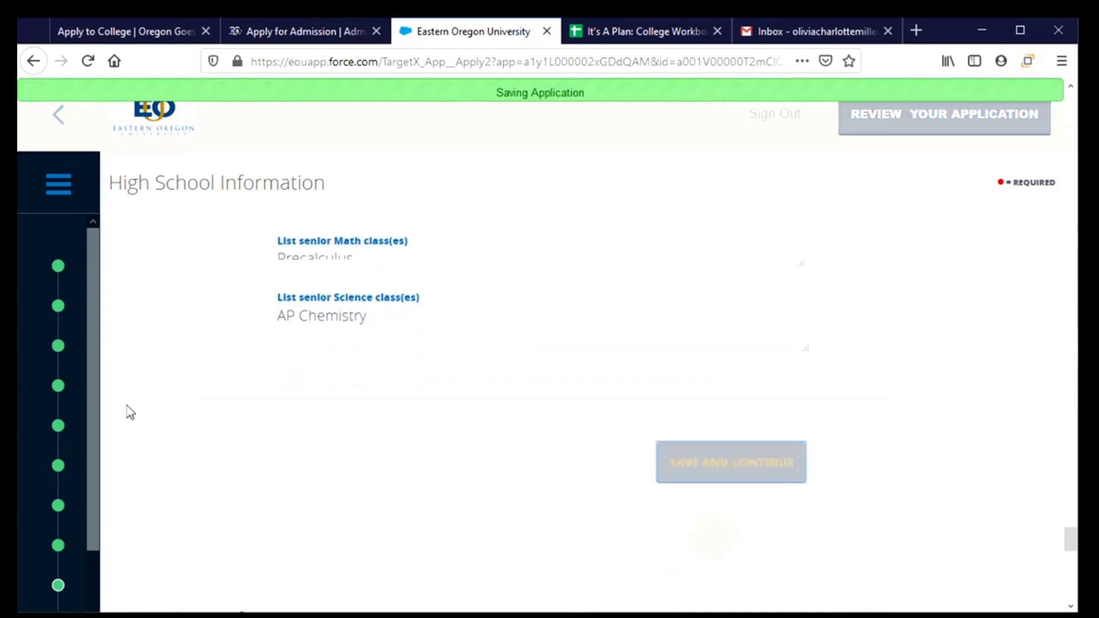
Step: Answer No to having previously enrolled in college
{"action": "left_click_drag", "start_coordinate": [89, 391], "coordinate": [87, 518]}
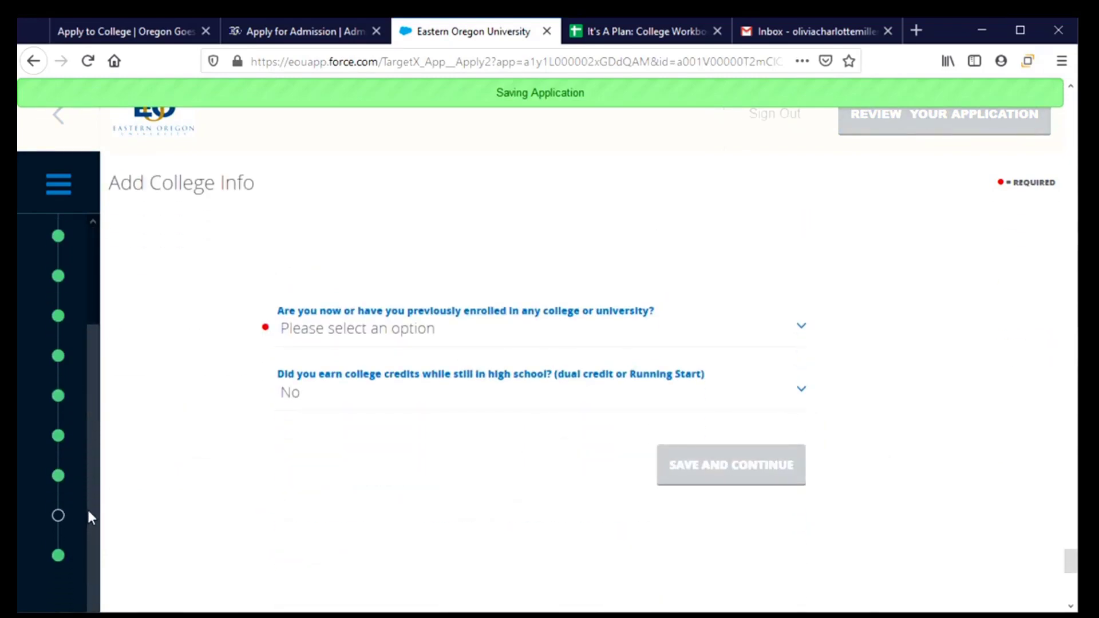
{"action": "left_click", "coordinate": [86, 509]}
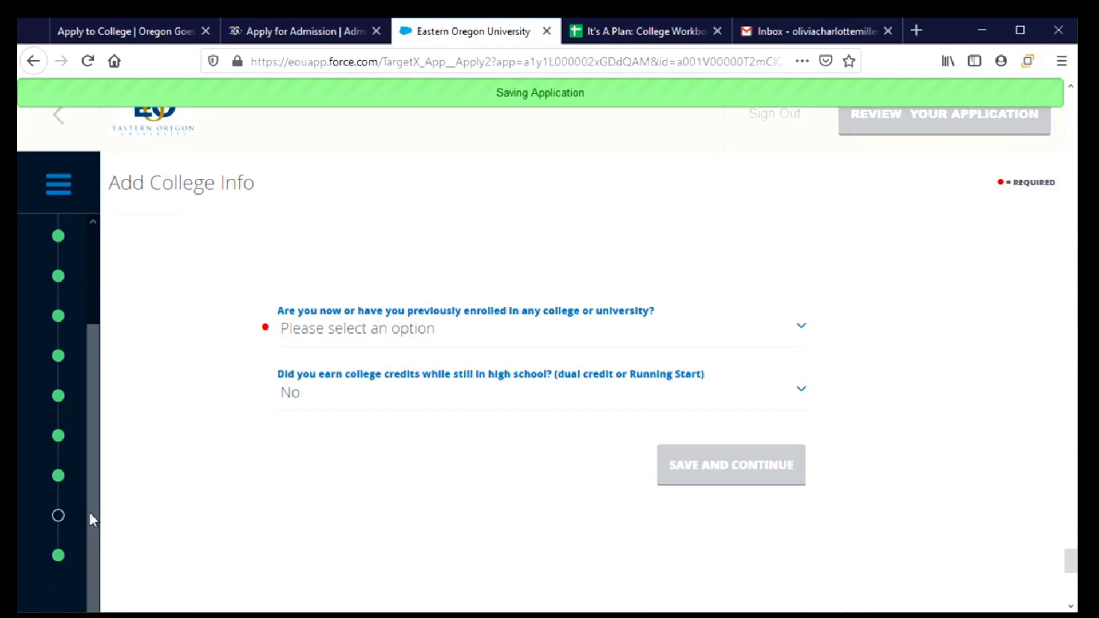
{"action": "left_click_drag", "start_coordinate": [91, 513], "coordinate": [93, 499]}
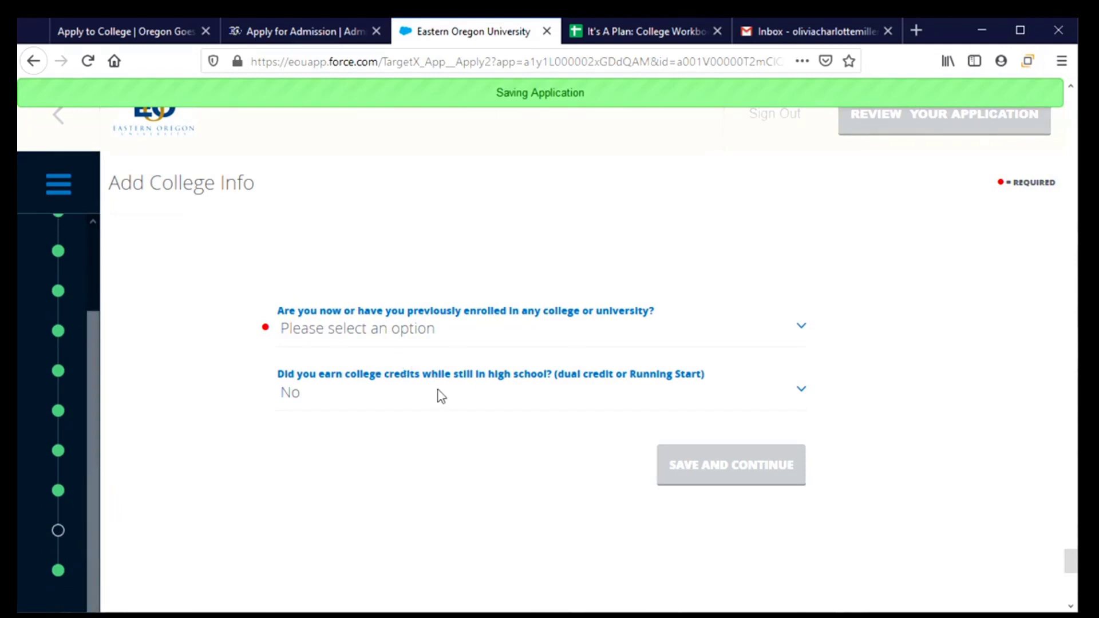
{"action": "left_click", "coordinate": [586, 332]}
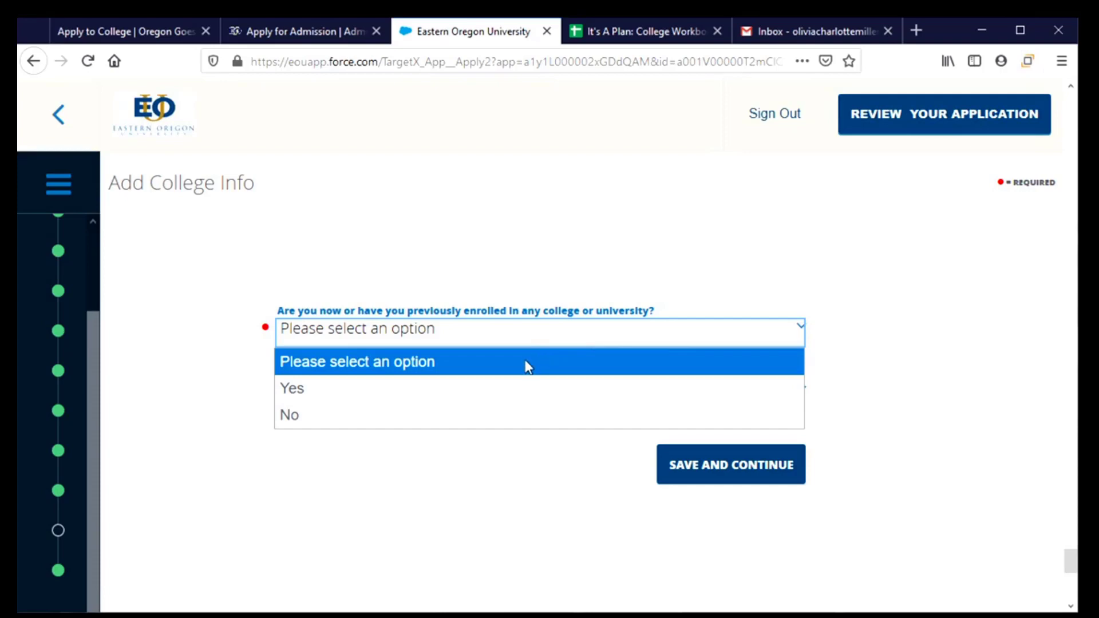
{"action": "left_click", "coordinate": [509, 389]}
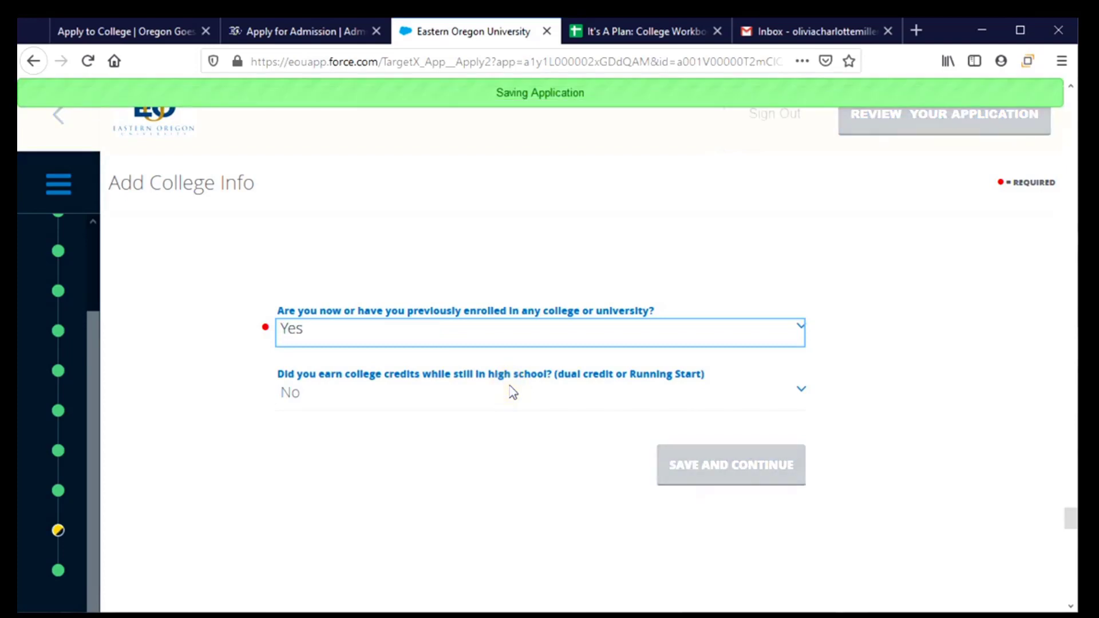
{"action": "left_click", "coordinate": [568, 338]}
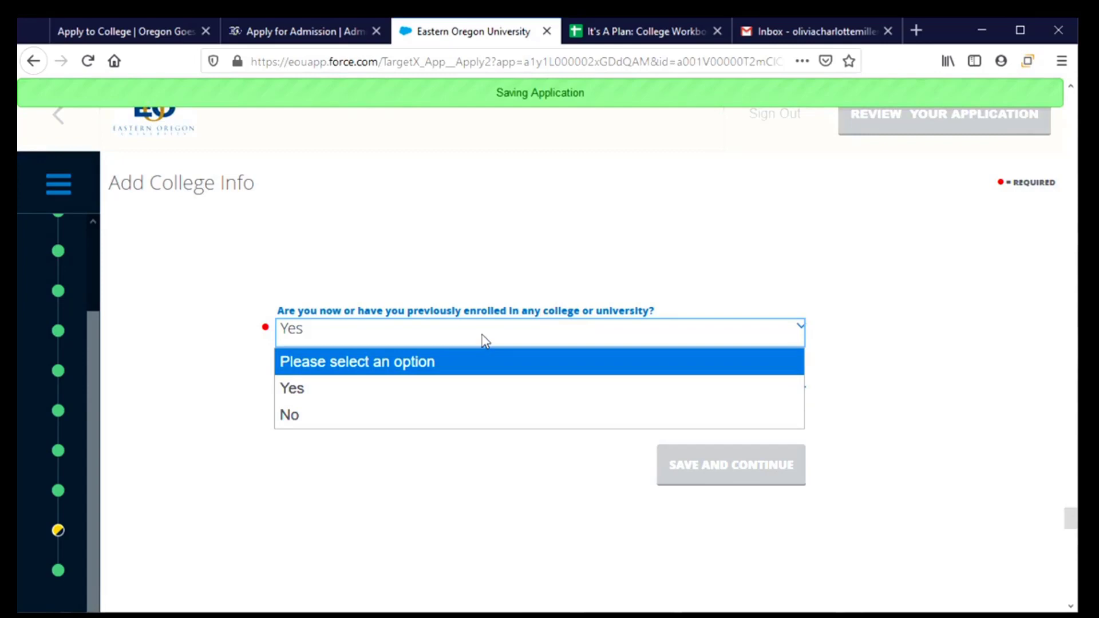
{"action": "left_click", "coordinate": [446, 423]}
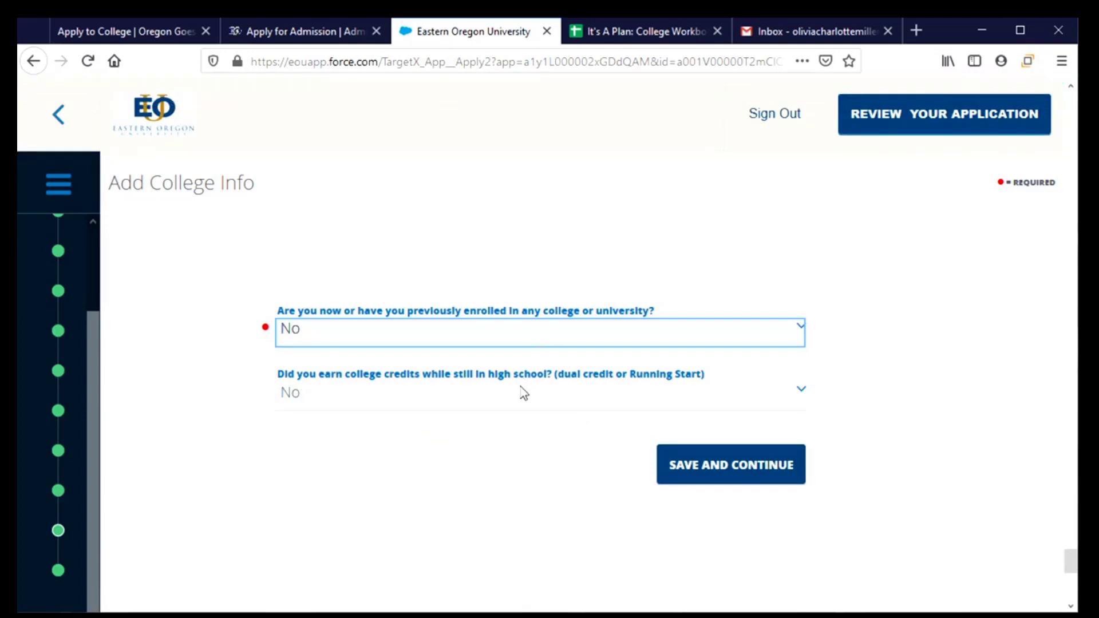
Step: Keep No for the dual-credit question and save the College Info page
{"action": "left_click", "coordinate": [800, 383]}
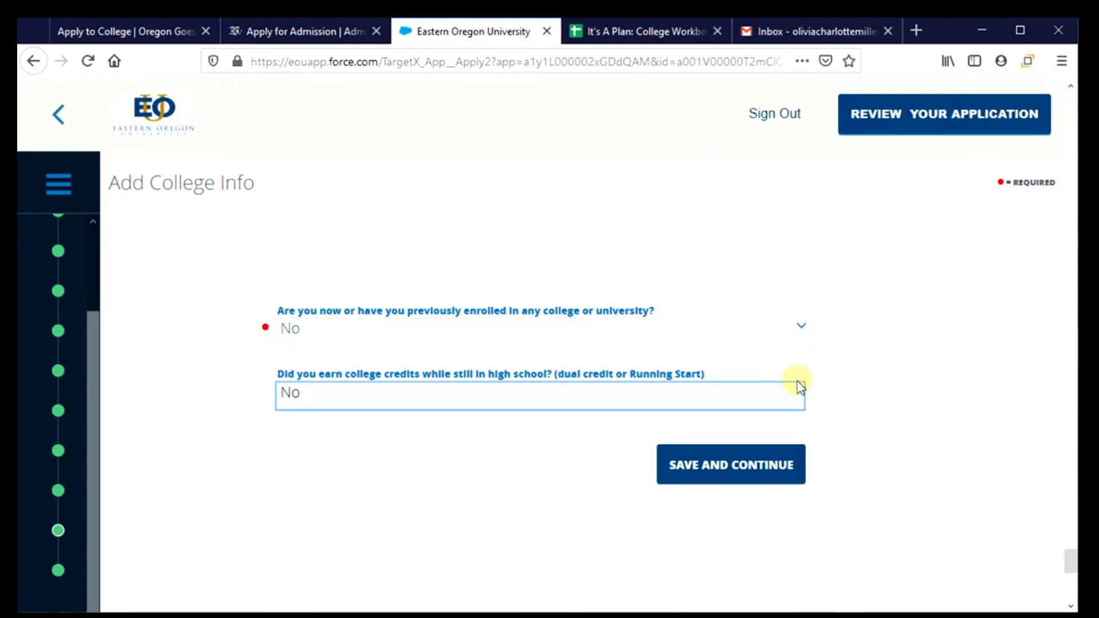
{"action": "left_click", "coordinate": [800, 392]}
{"action": "left_click", "coordinate": [804, 395]}
{"action": "left_click", "coordinate": [748, 472]}
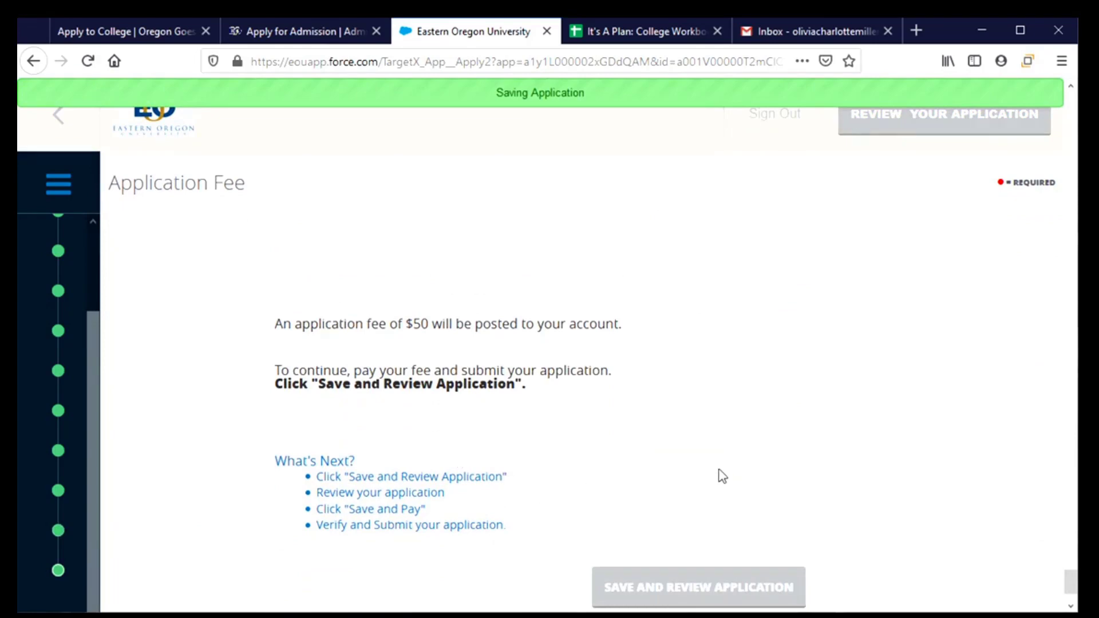
Step: Save the application from the Application Fee page and open its 99% complete review page
{"action": "scroll", "coordinate": [720, 475], "scroll_direction": "down", "scroll_amount": 2}
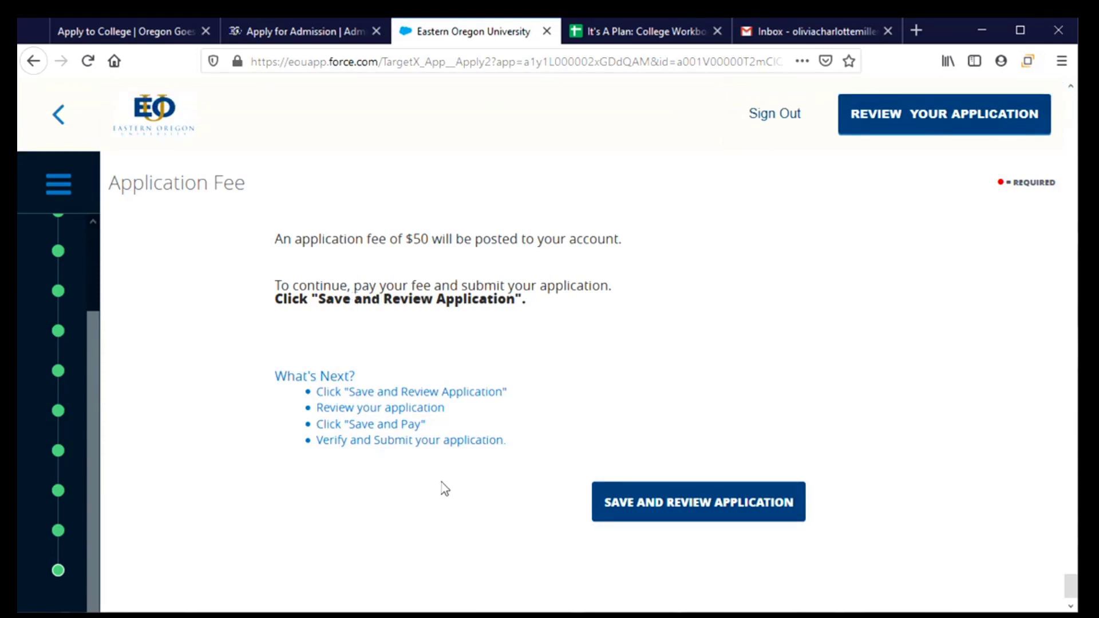
{"action": "left_click", "coordinate": [679, 506]}
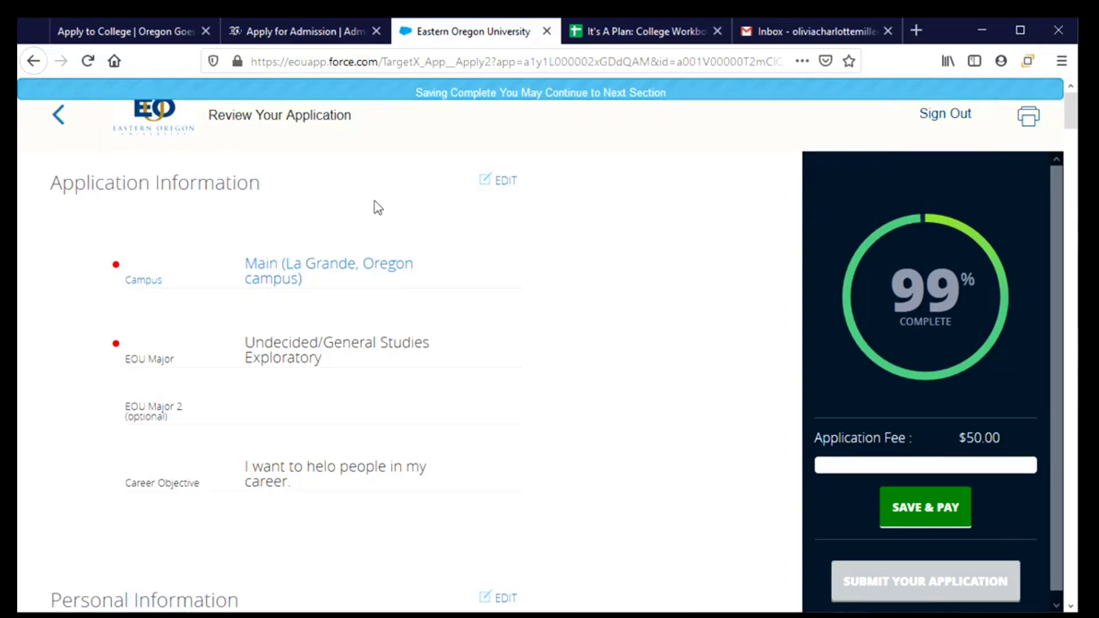
{"action": "scroll", "coordinate": [395, 308], "scroll_direction": "down", "scroll_amount": 5}
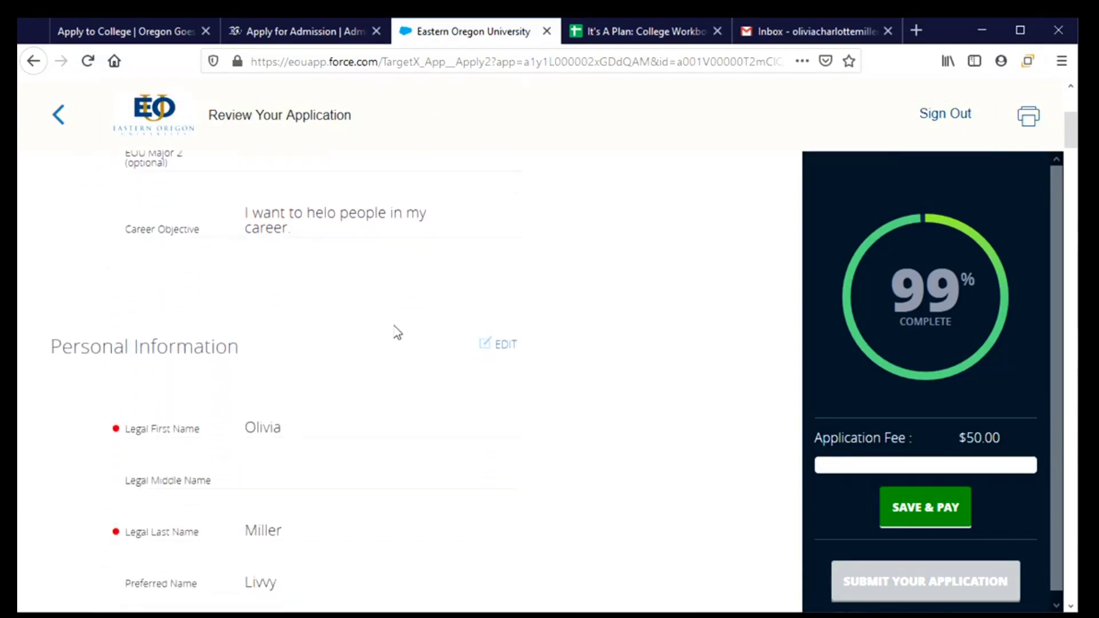
{"action": "scroll", "coordinate": [396, 344], "scroll_direction": "down", "scroll_amount": 10}
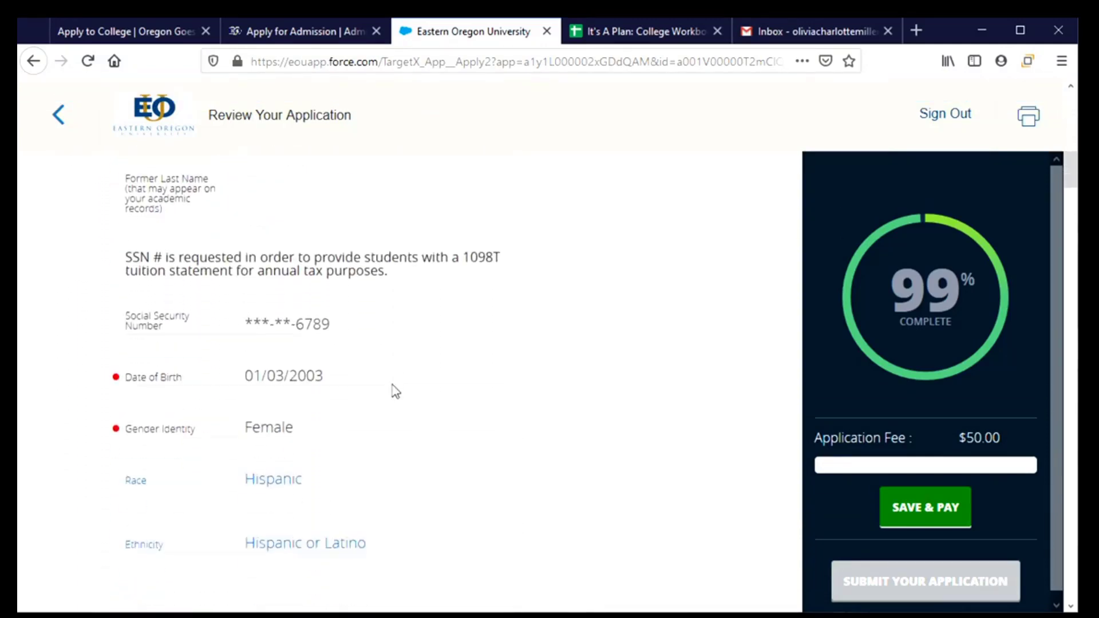
{"action": "scroll", "coordinate": [397, 411], "scroll_direction": "up", "scroll_amount": 8}
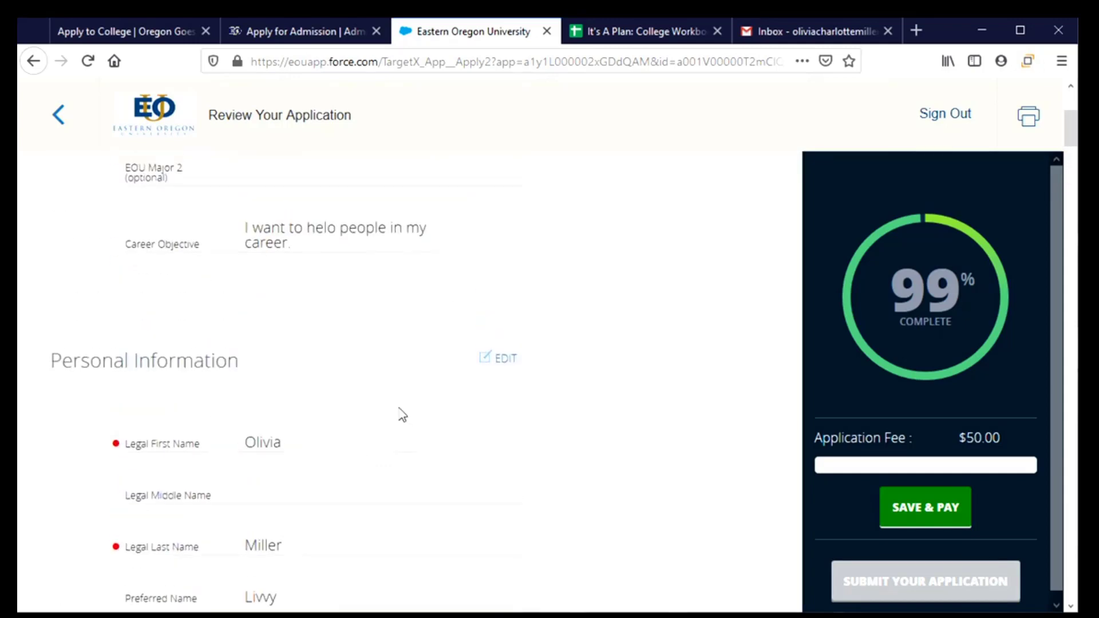
{"action": "scroll", "coordinate": [401, 413], "scroll_direction": "up", "scroll_amount": 4}
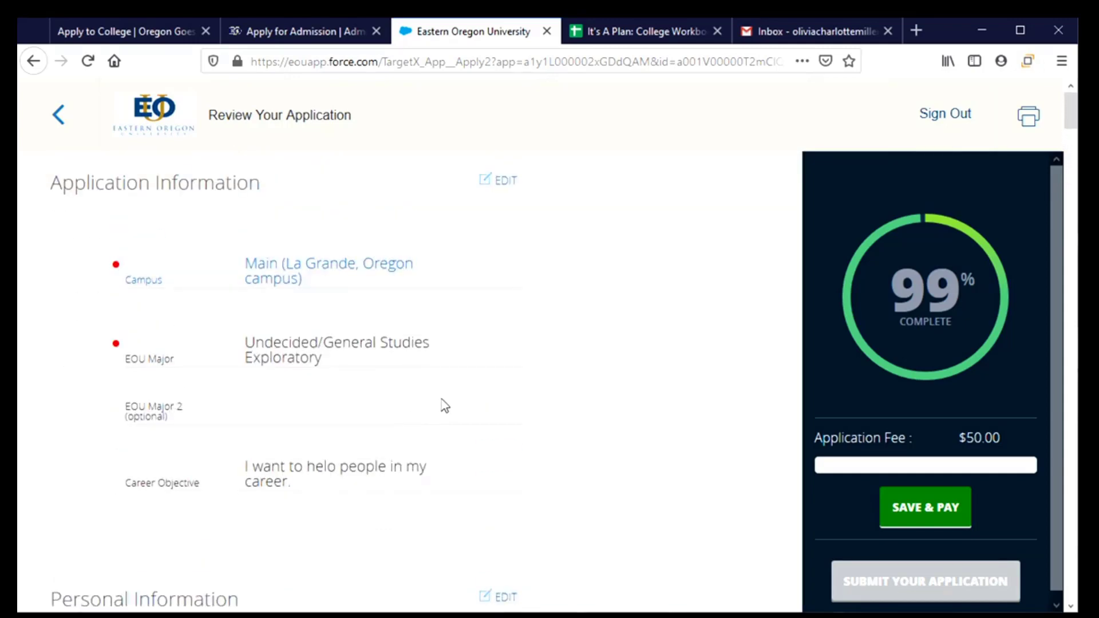